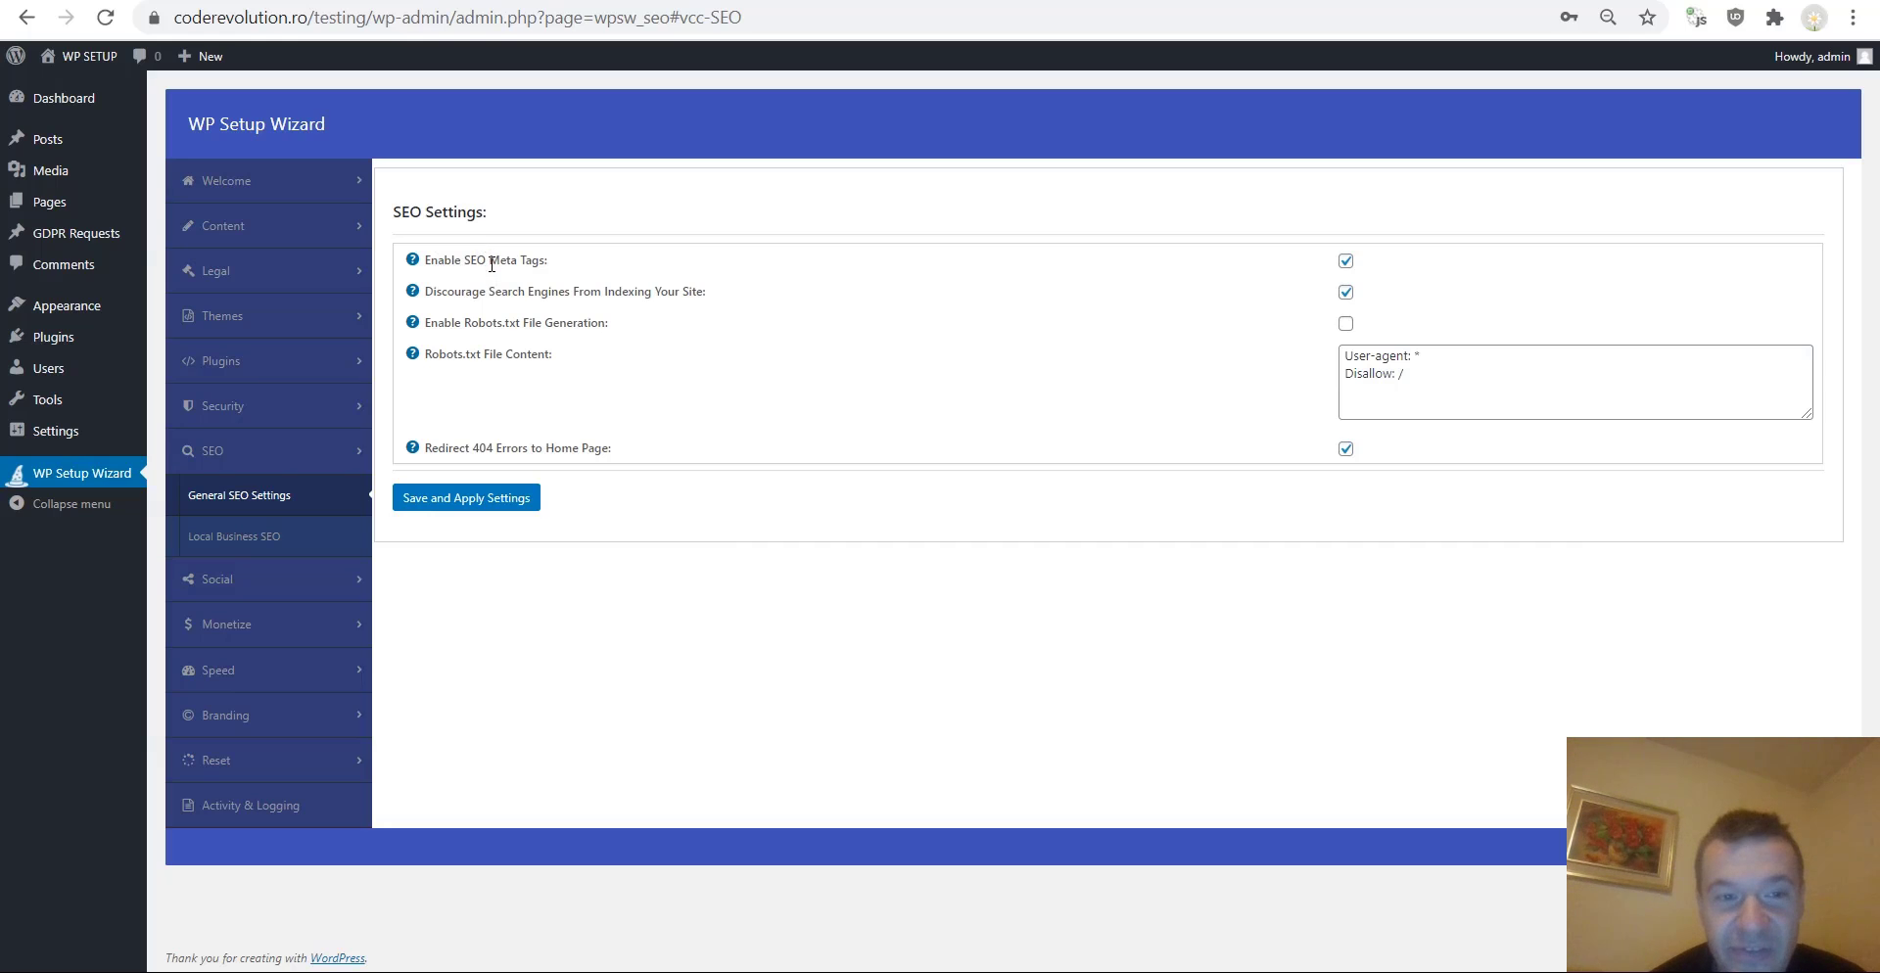
# Examine the General SEO Settings options, toggling the meta tags and robots.txt checkboxes without keeping changes.
pyautogui.click(1345, 260)
pyautogui.click(1345, 261)
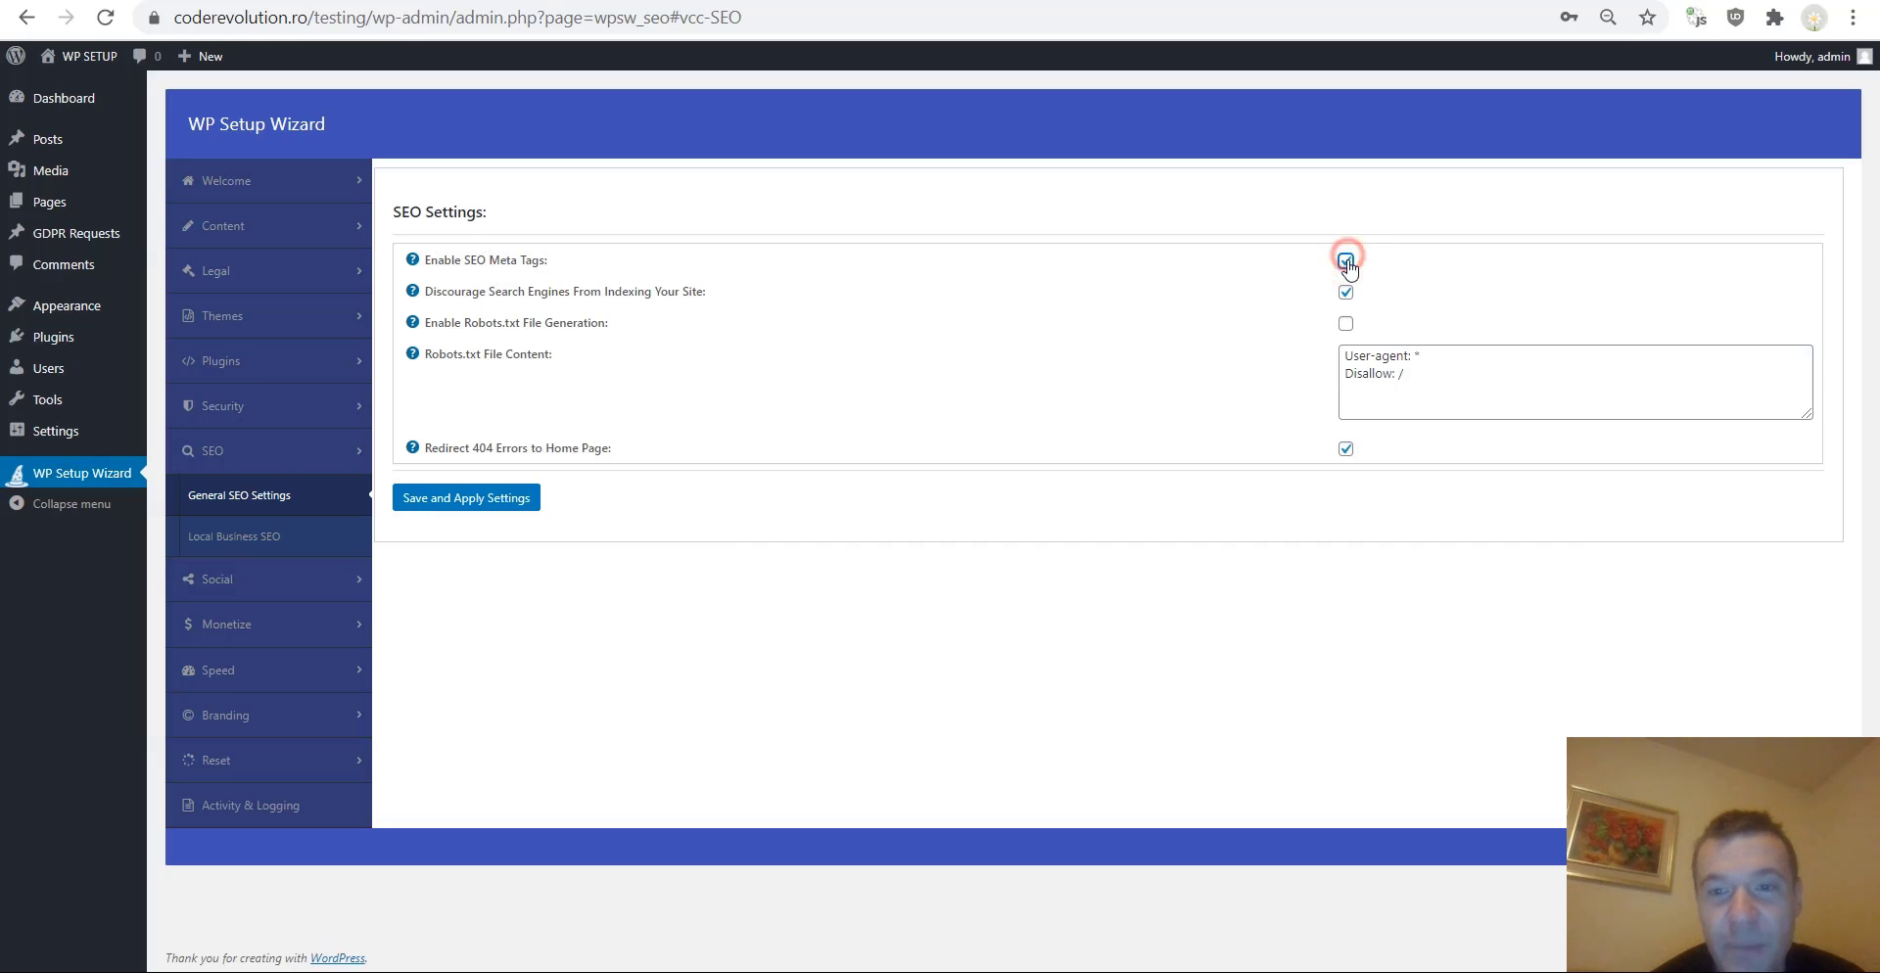
pyautogui.moveTo(412, 261)
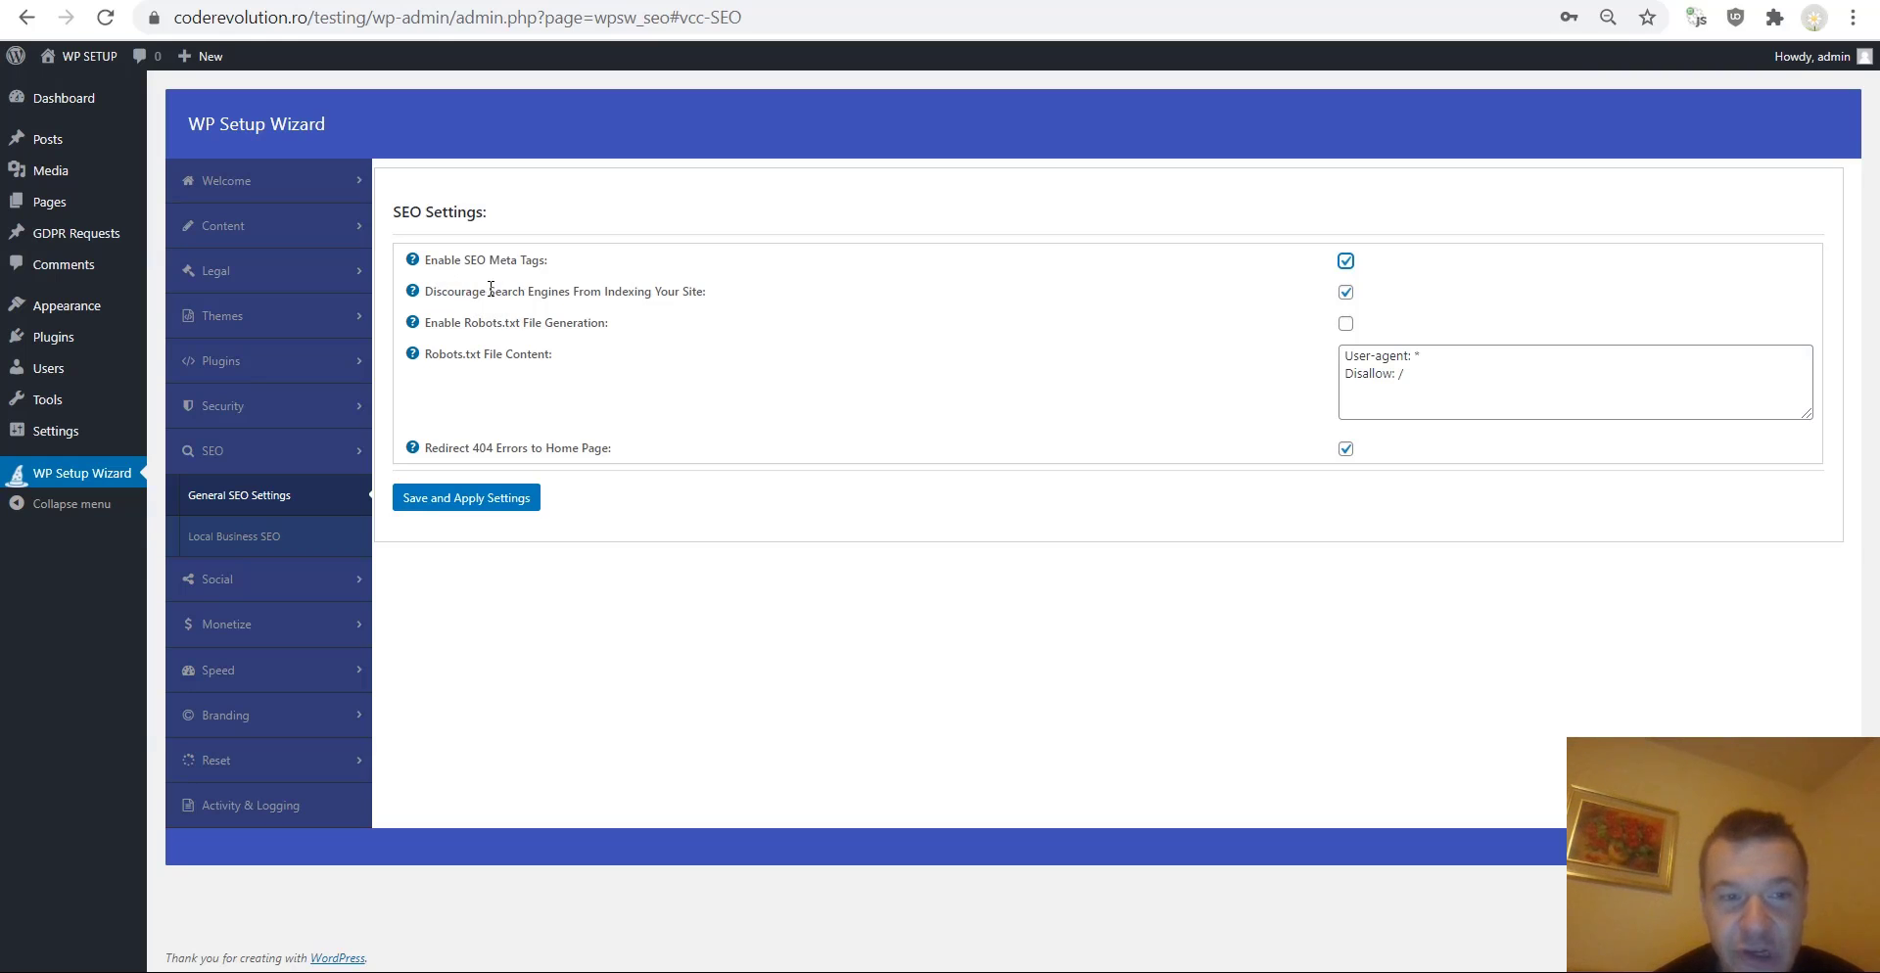
pyautogui.moveTo(491, 290); pyautogui.dragTo(596, 291)
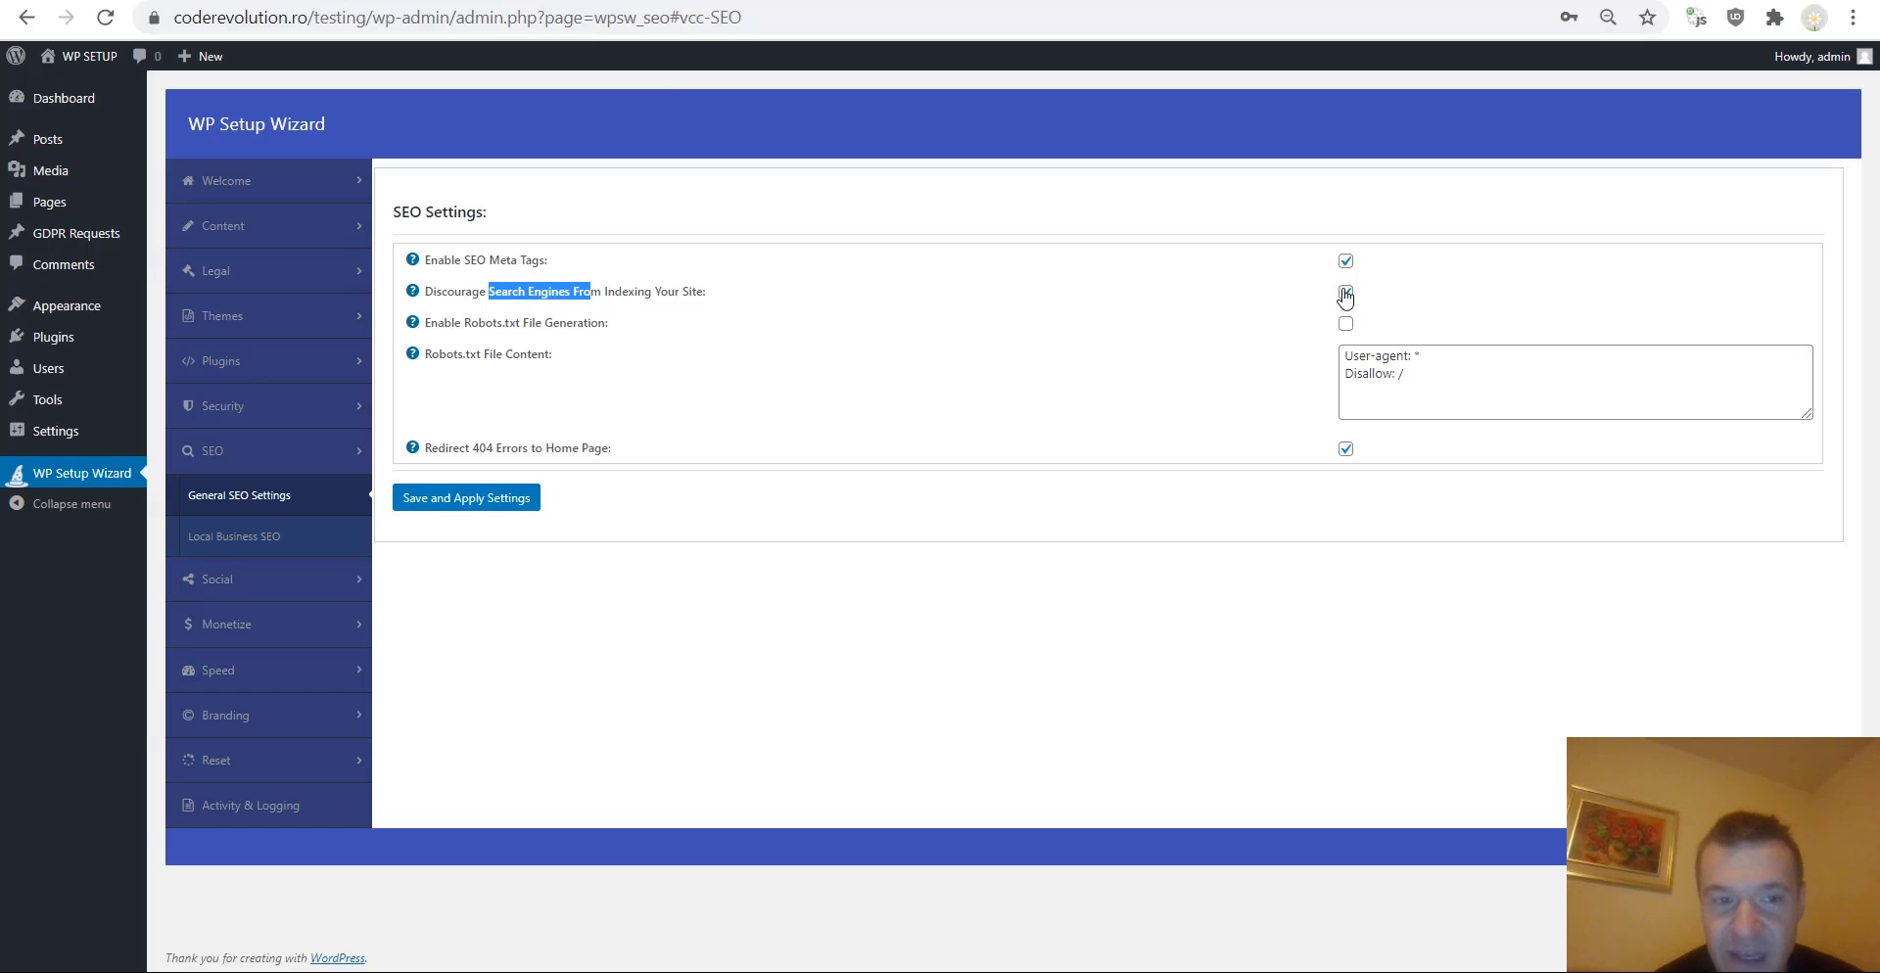
pyautogui.moveTo(453, 324); pyautogui.dragTo(537, 321)
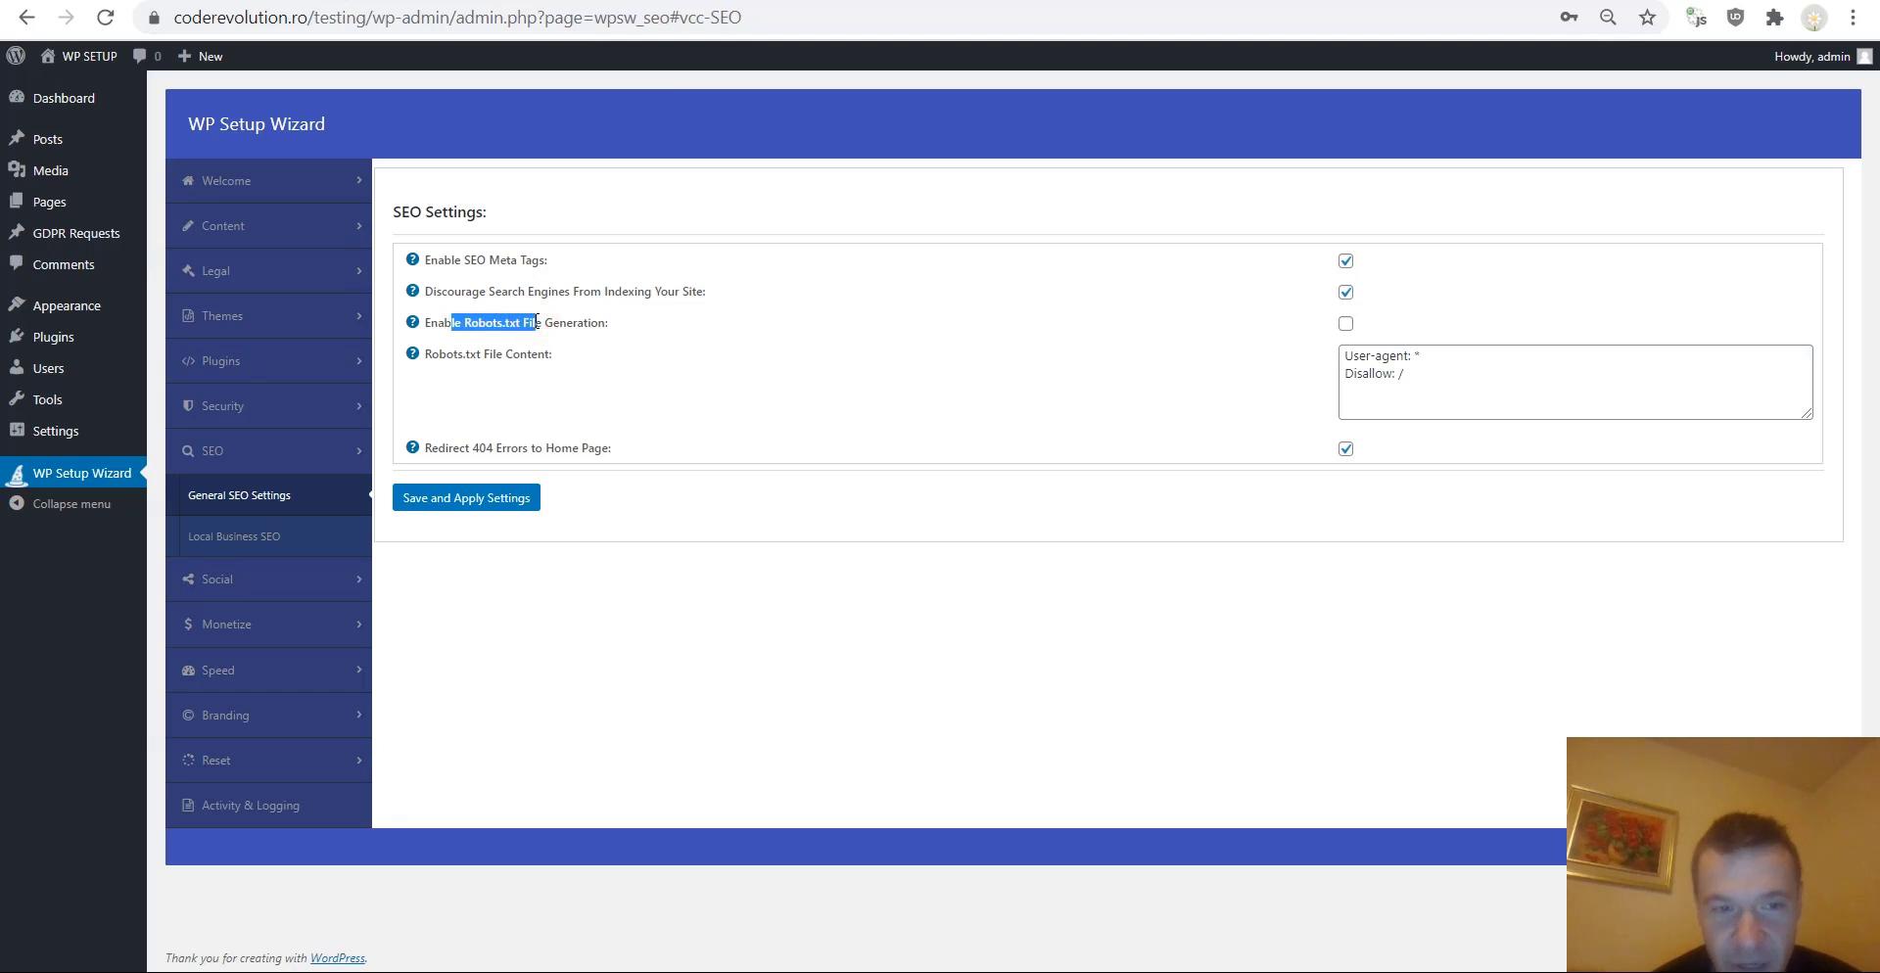
pyautogui.tripleClick(563, 323)
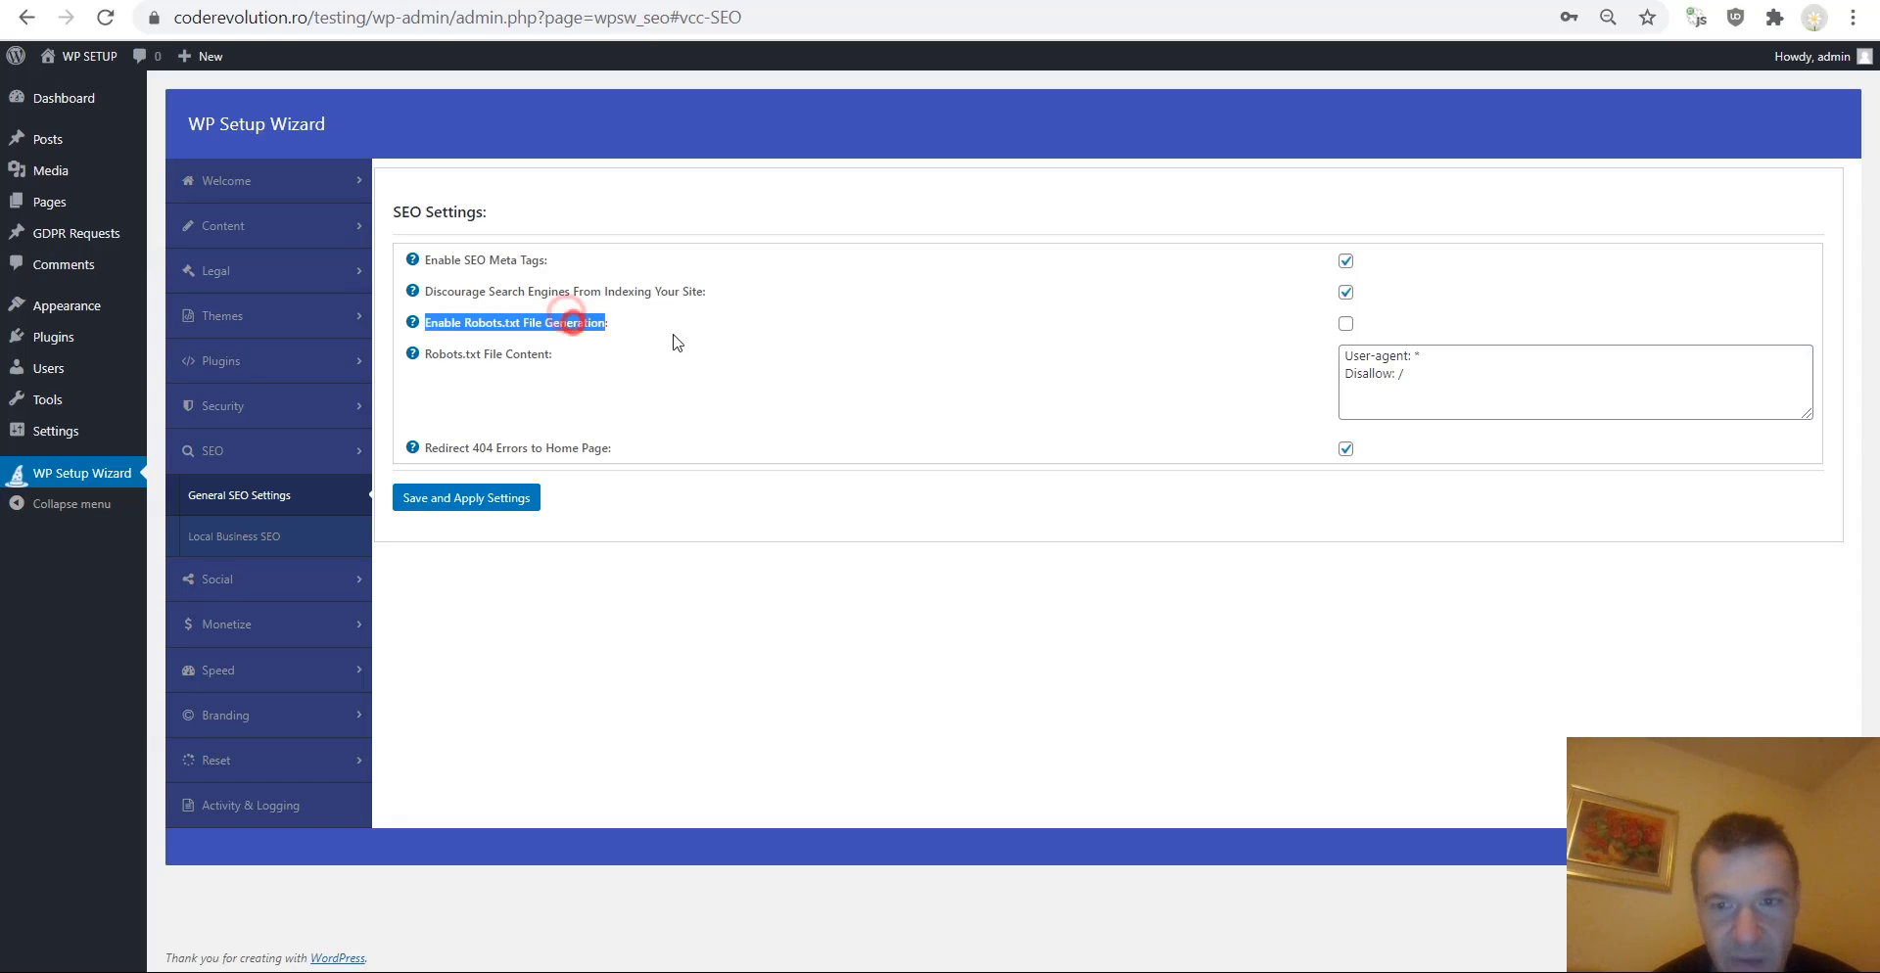
pyautogui.click(1347, 324)
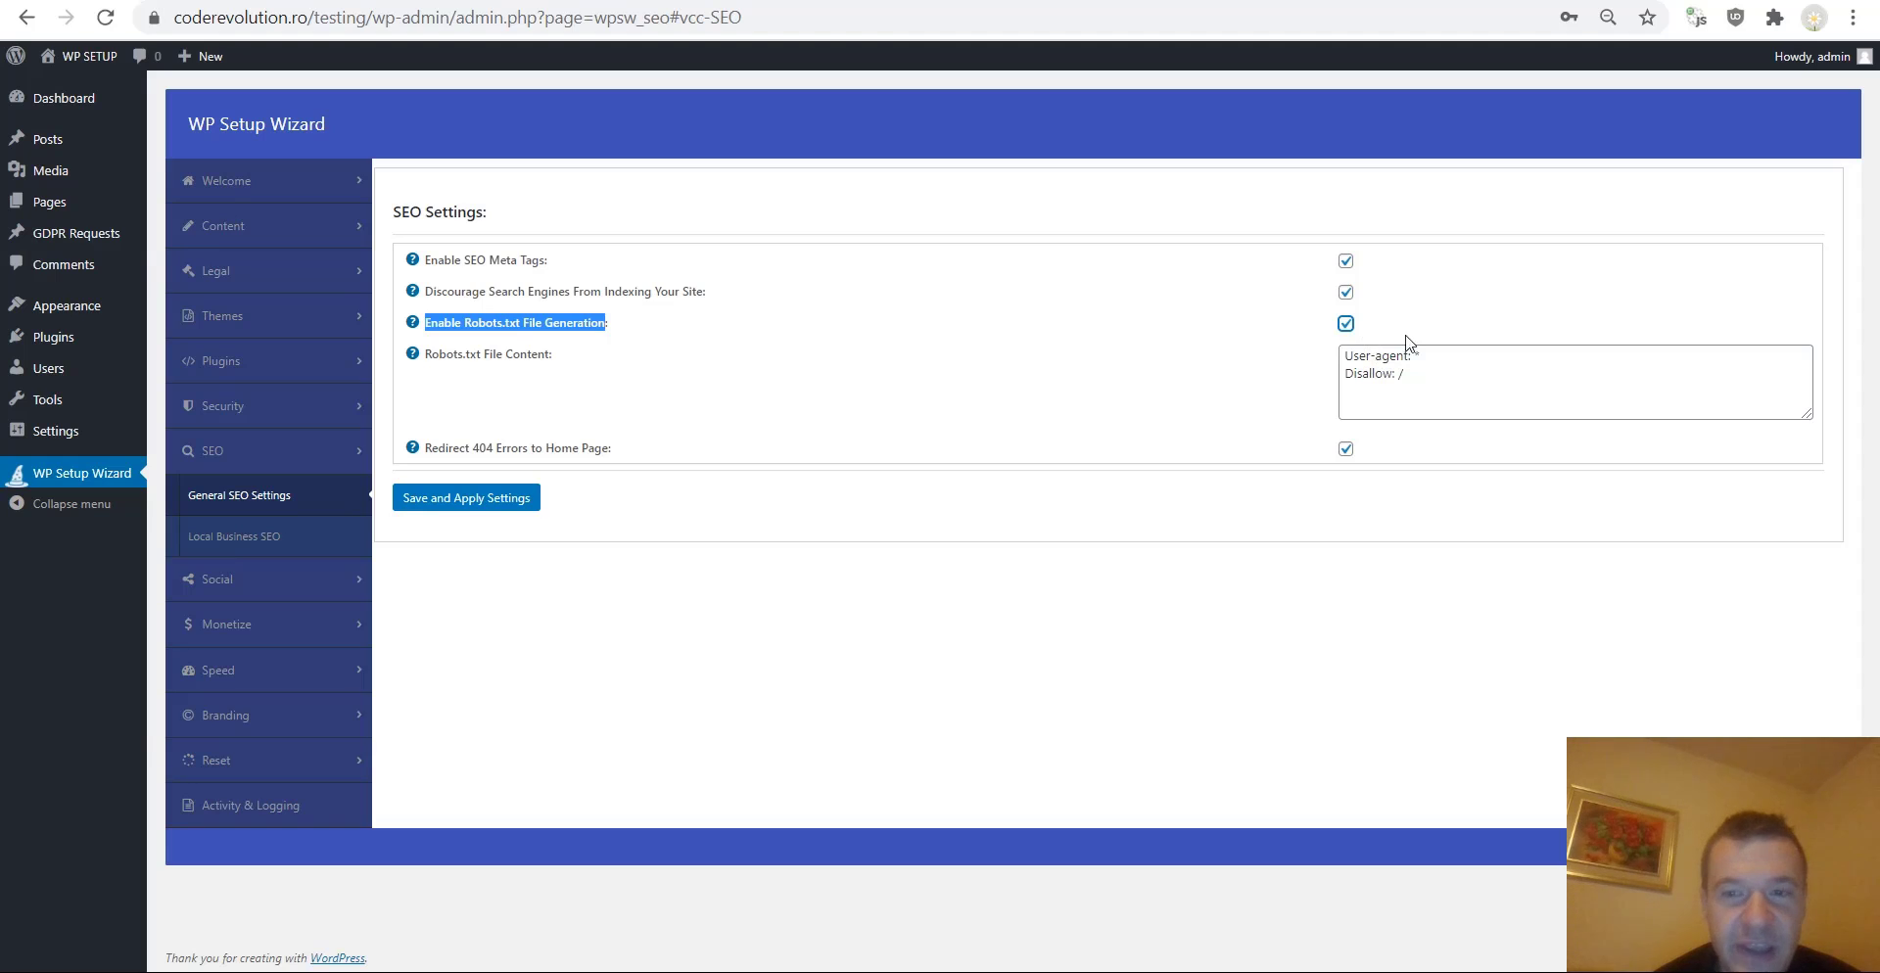
pyautogui.click(1346, 323)
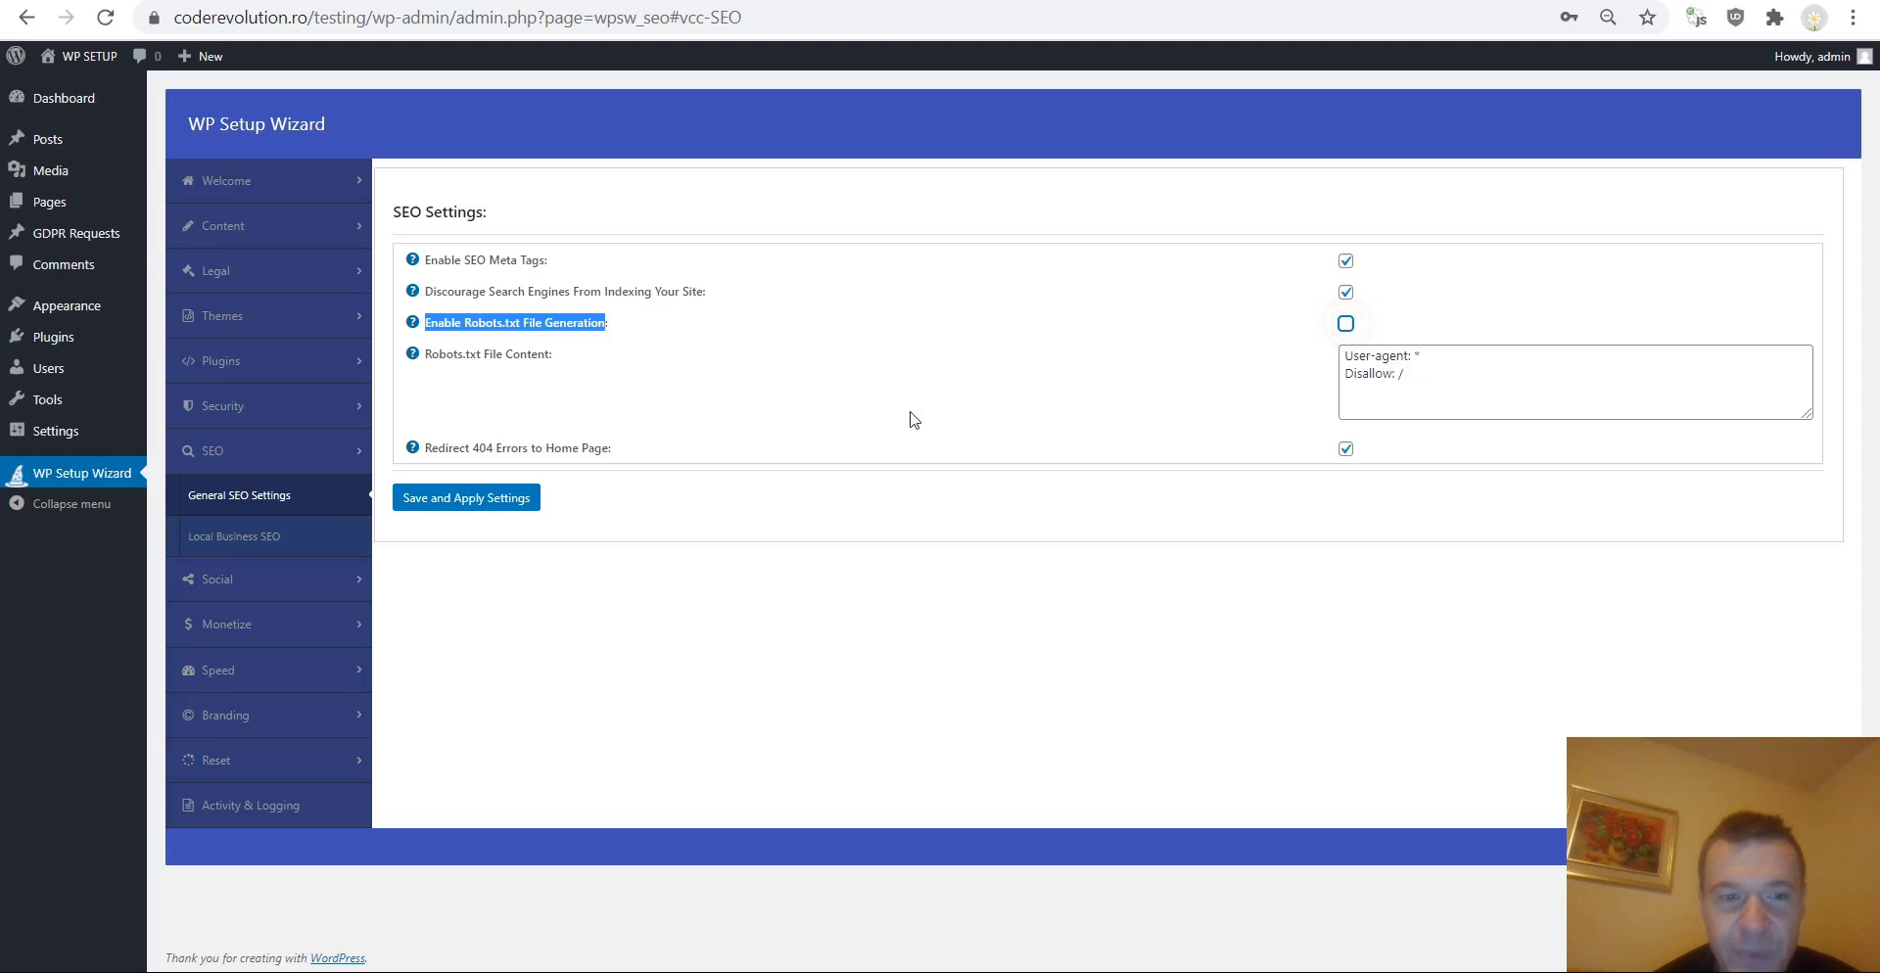
pyautogui.click(502, 453)
pyautogui.moveTo(472, 452); pyautogui.dragTo(494, 452)
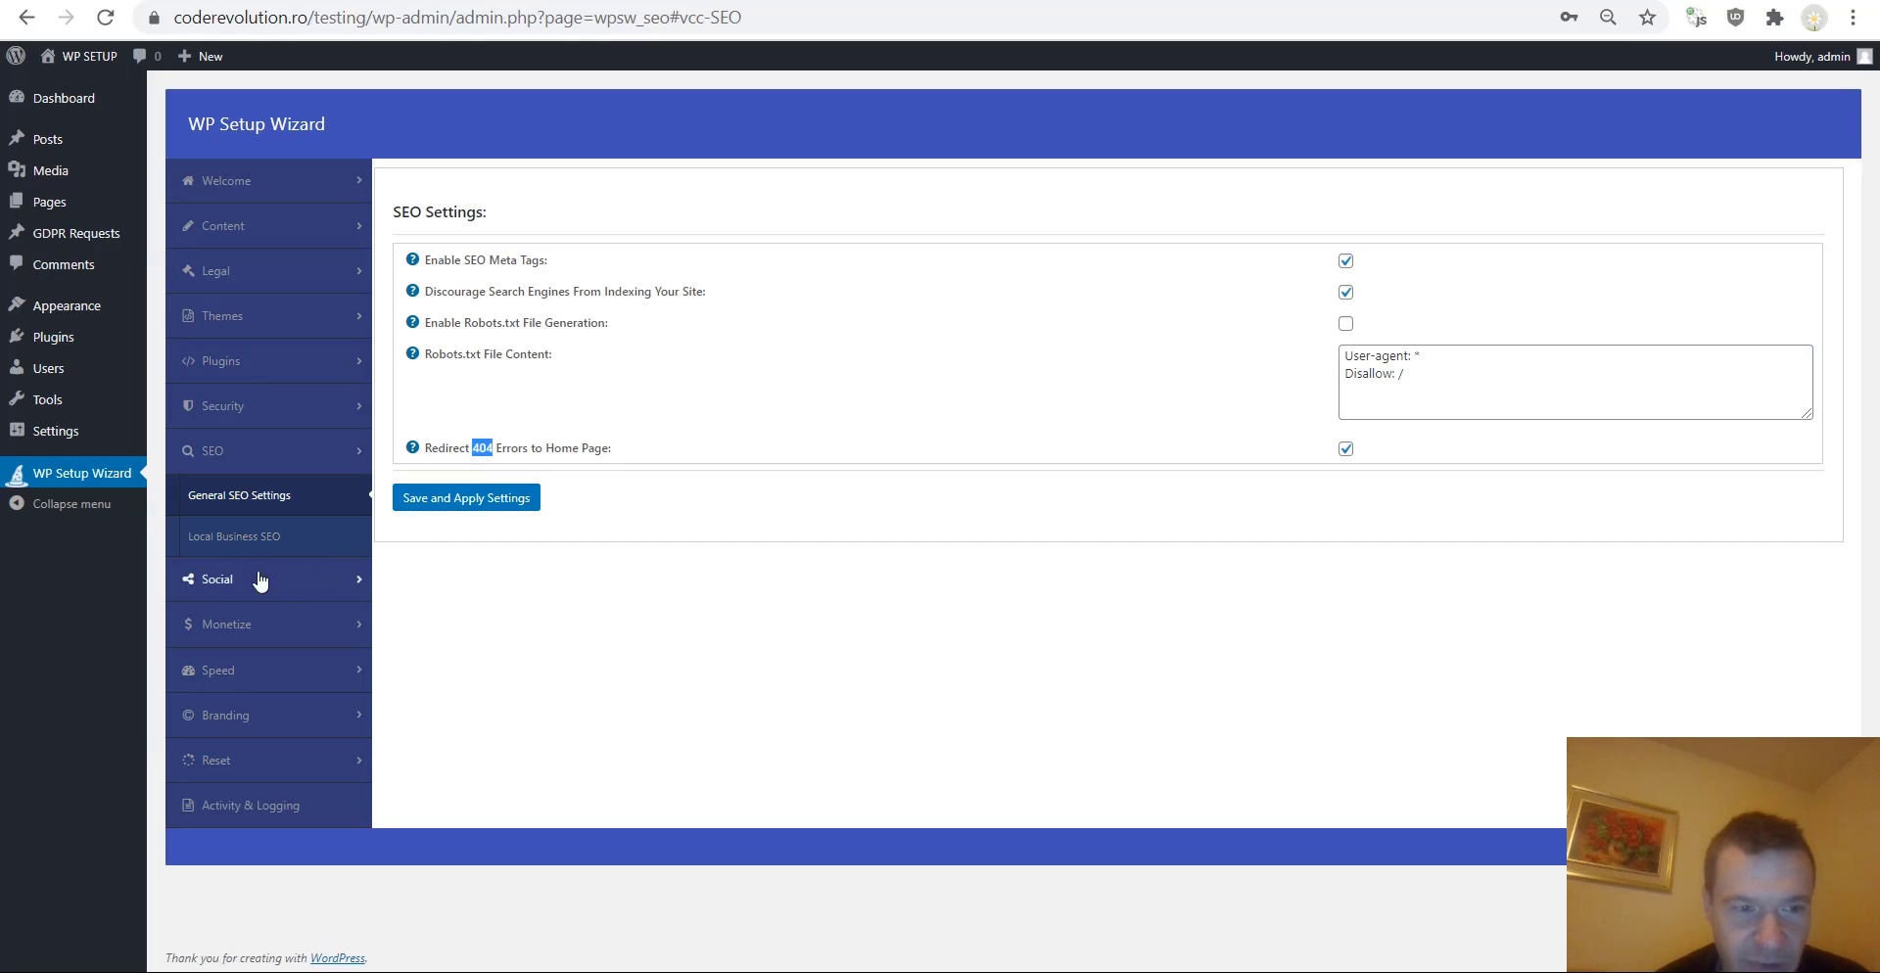
# Open Local Business SEO and enable SEO Business Information Metadata.
pyautogui.click(240, 539)
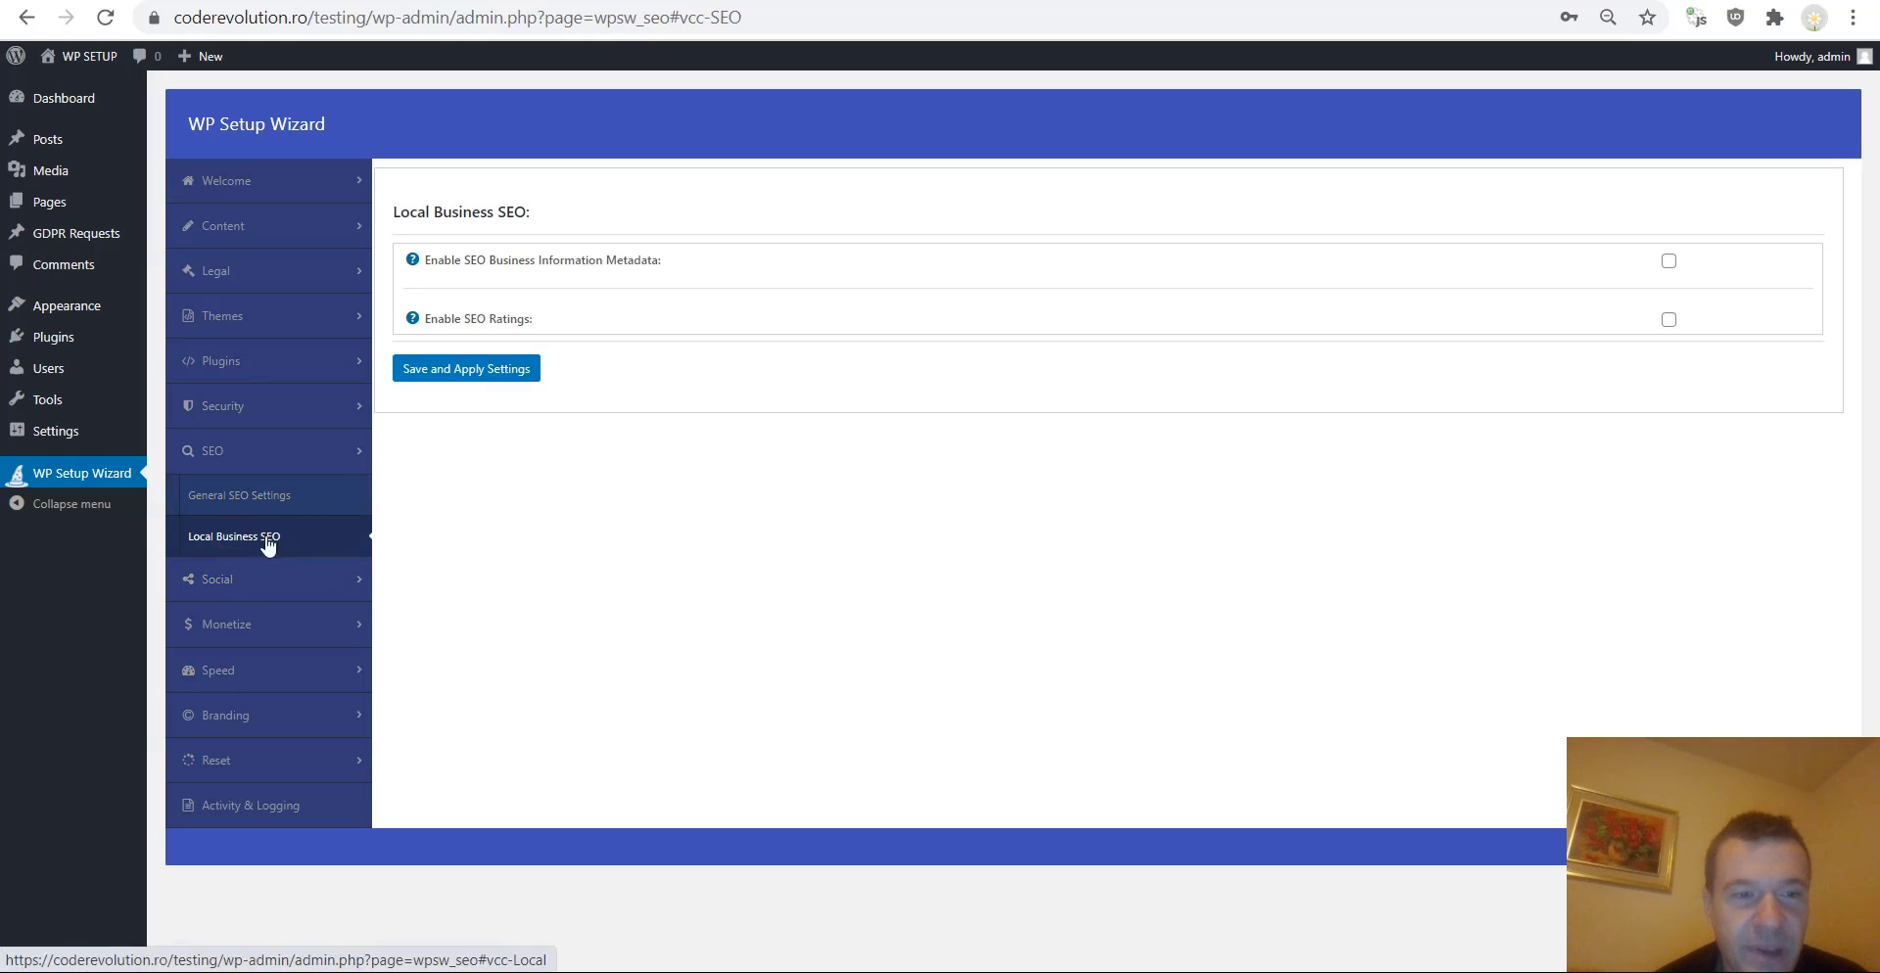
pyautogui.click(1667, 262)
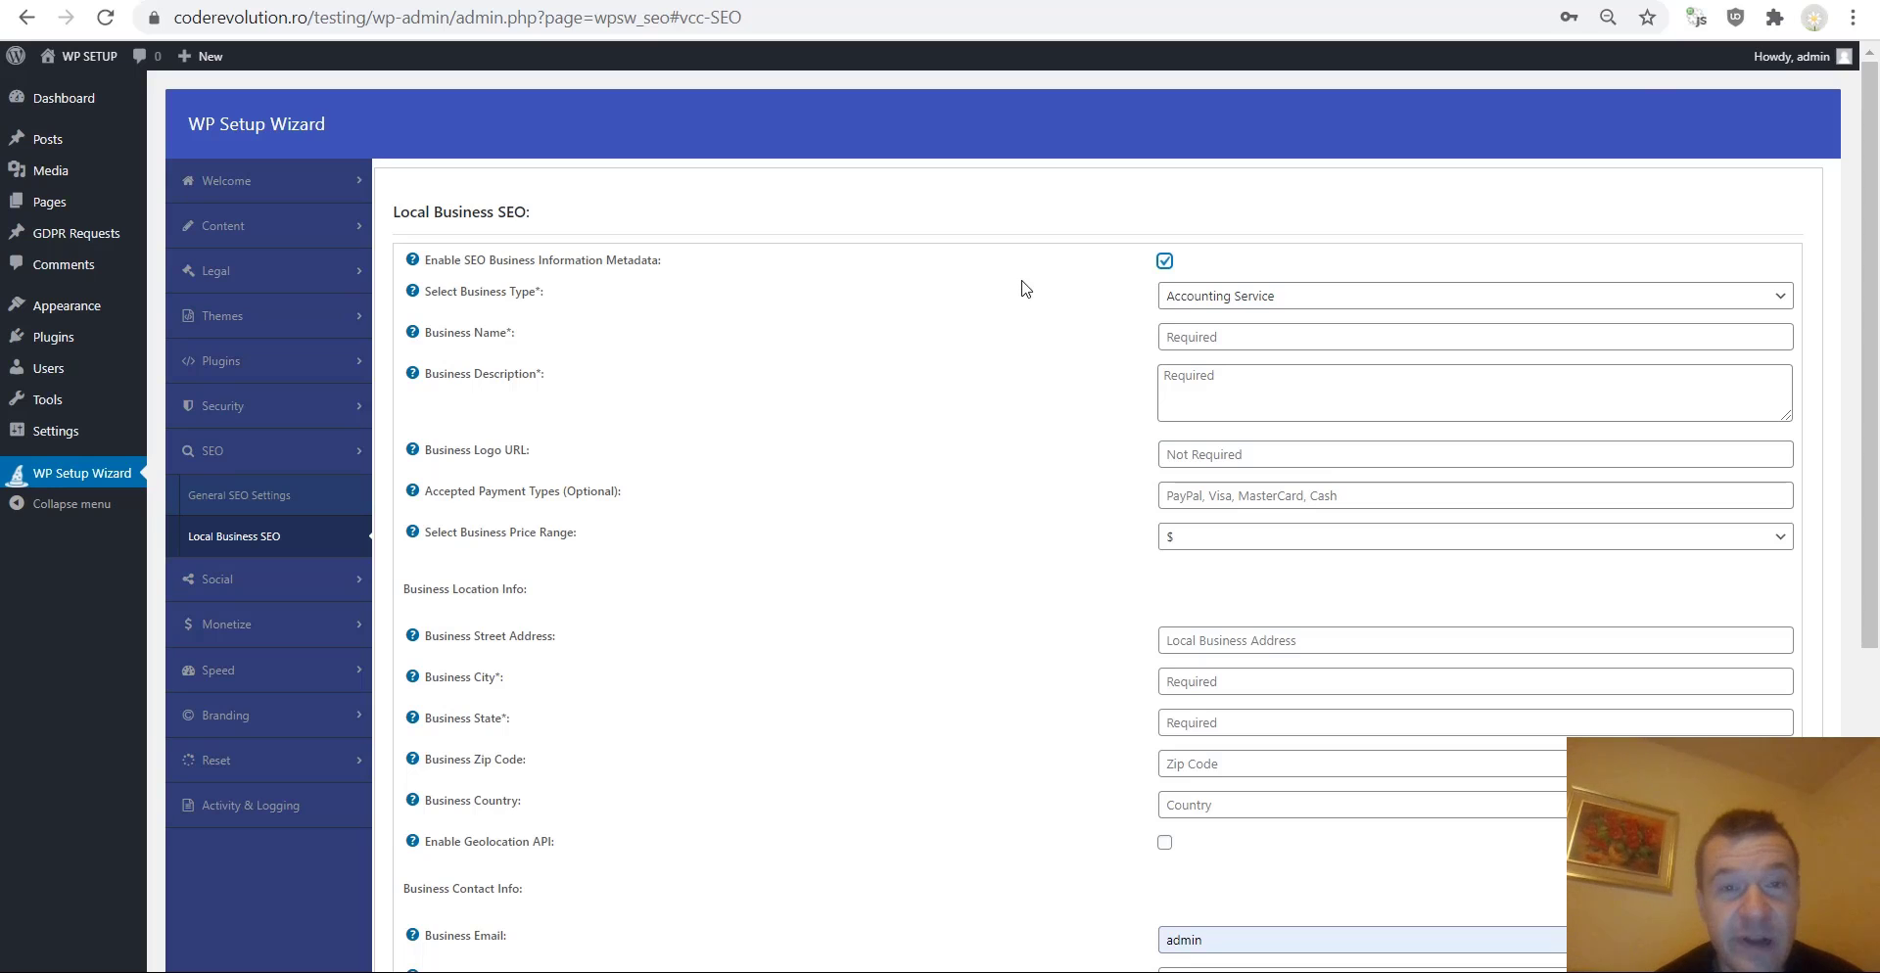
# Examine the local business fields, including the business type and price range choices.
pyautogui.click(1220, 292)
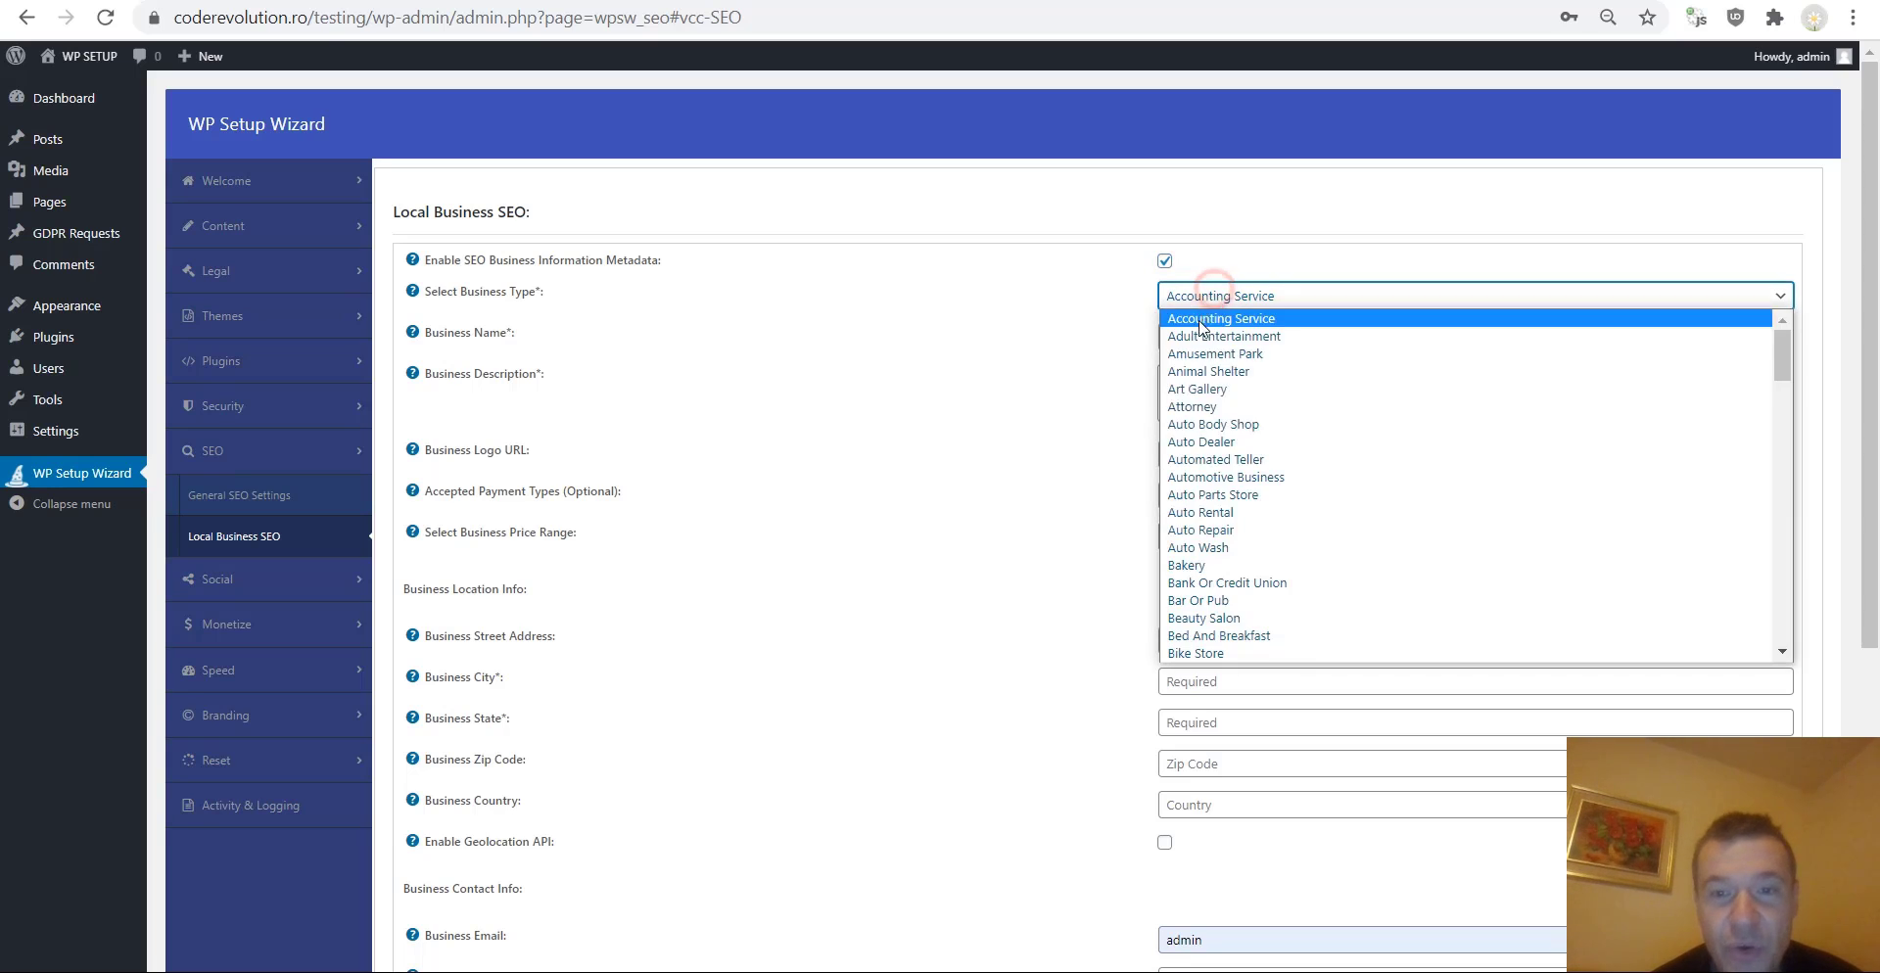
pyautogui.click(1002, 373)
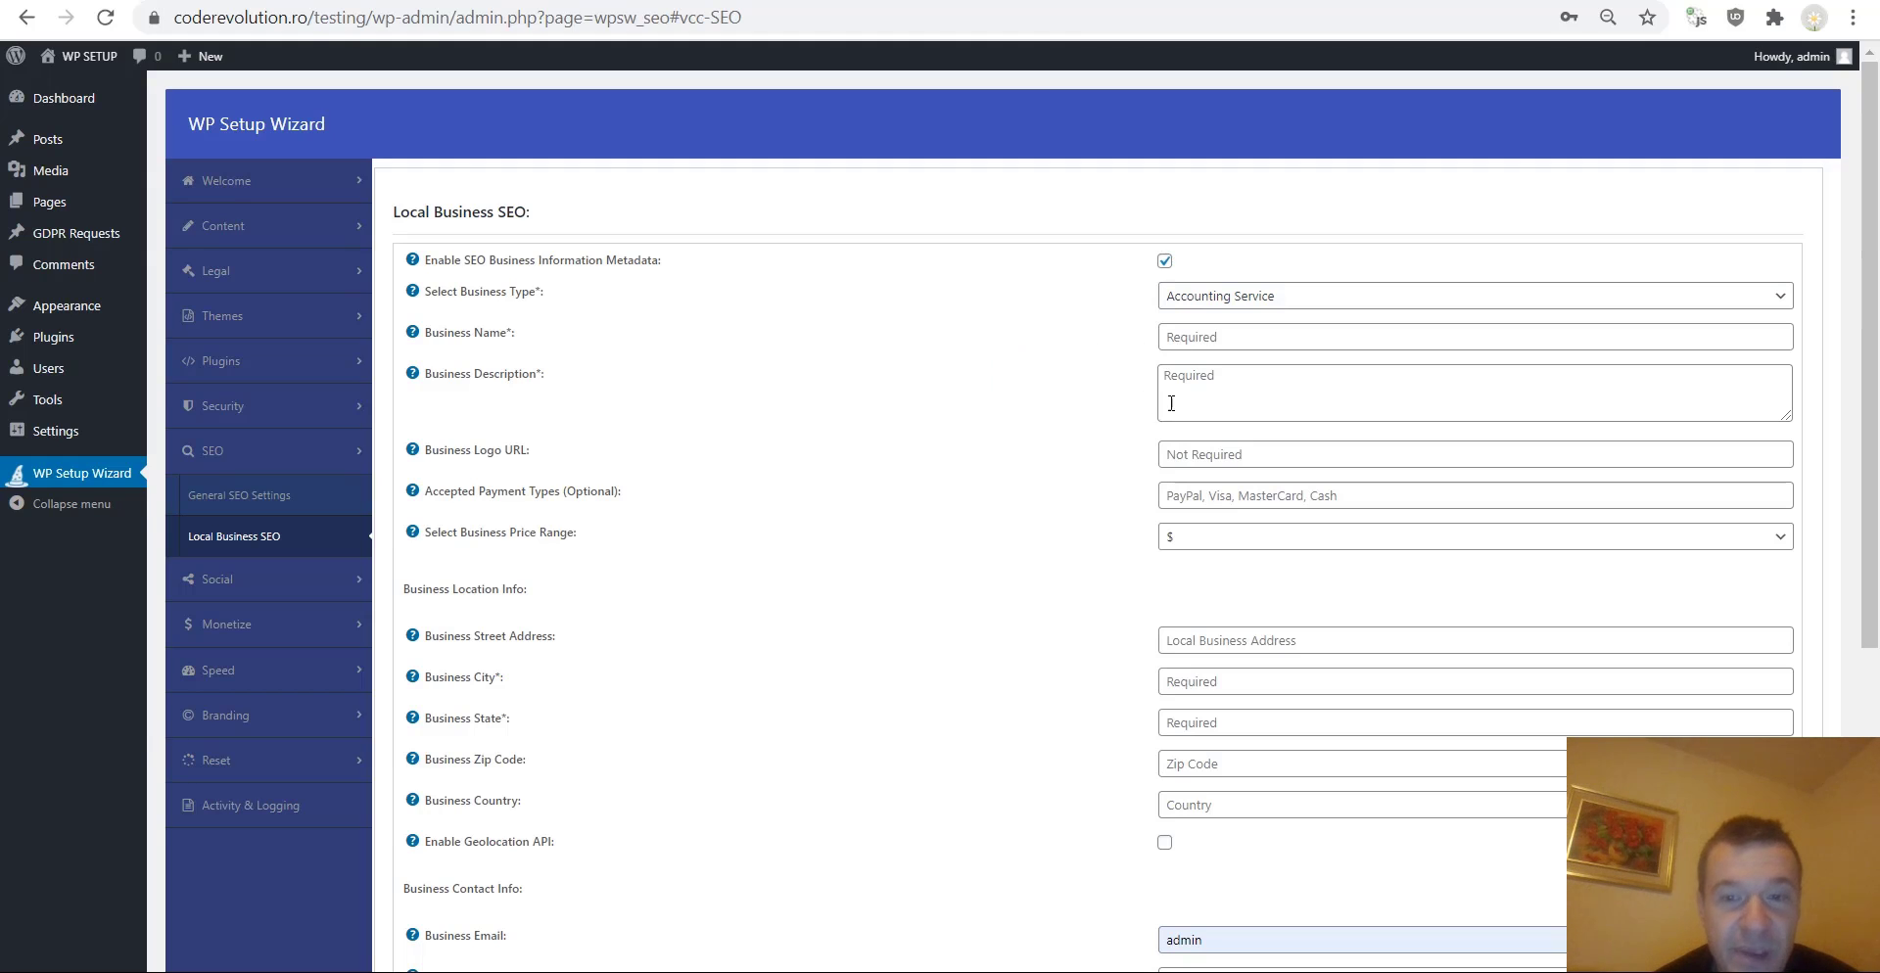
pyautogui.scroll(-1, 875, 457)
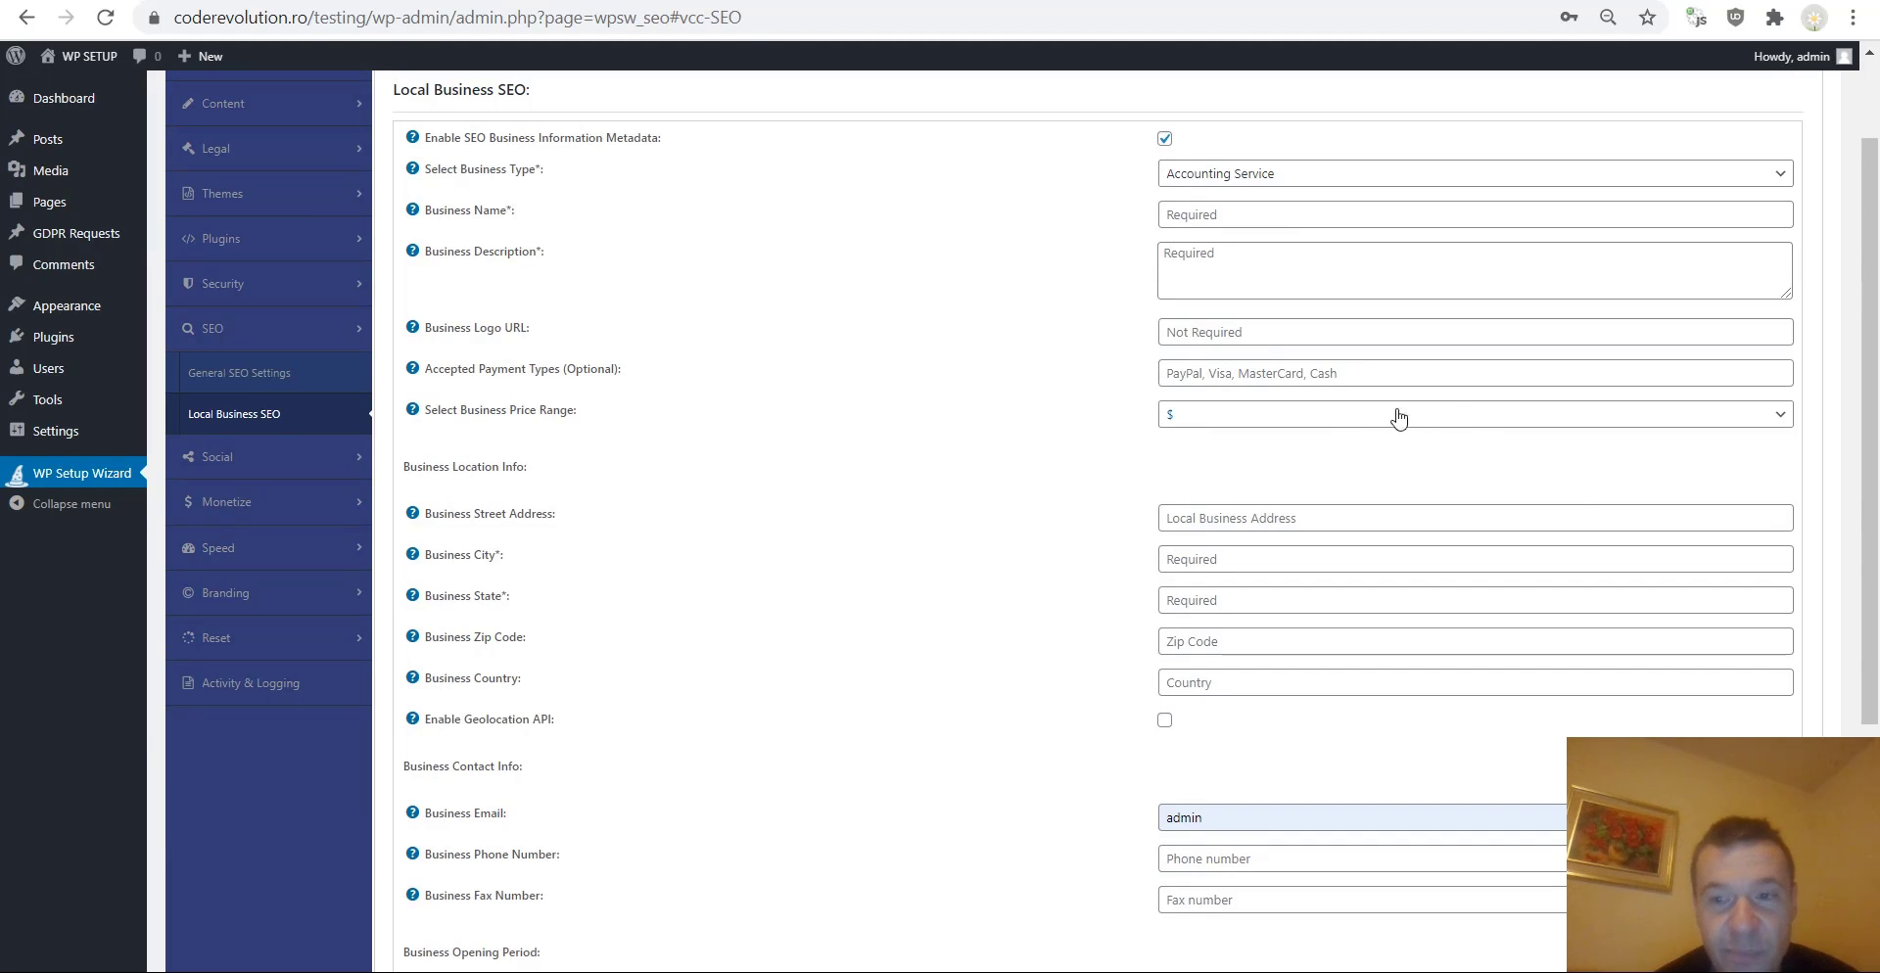
pyautogui.click(1363, 413)
pyautogui.click(893, 507)
pyautogui.scroll(-4, 607, 510)
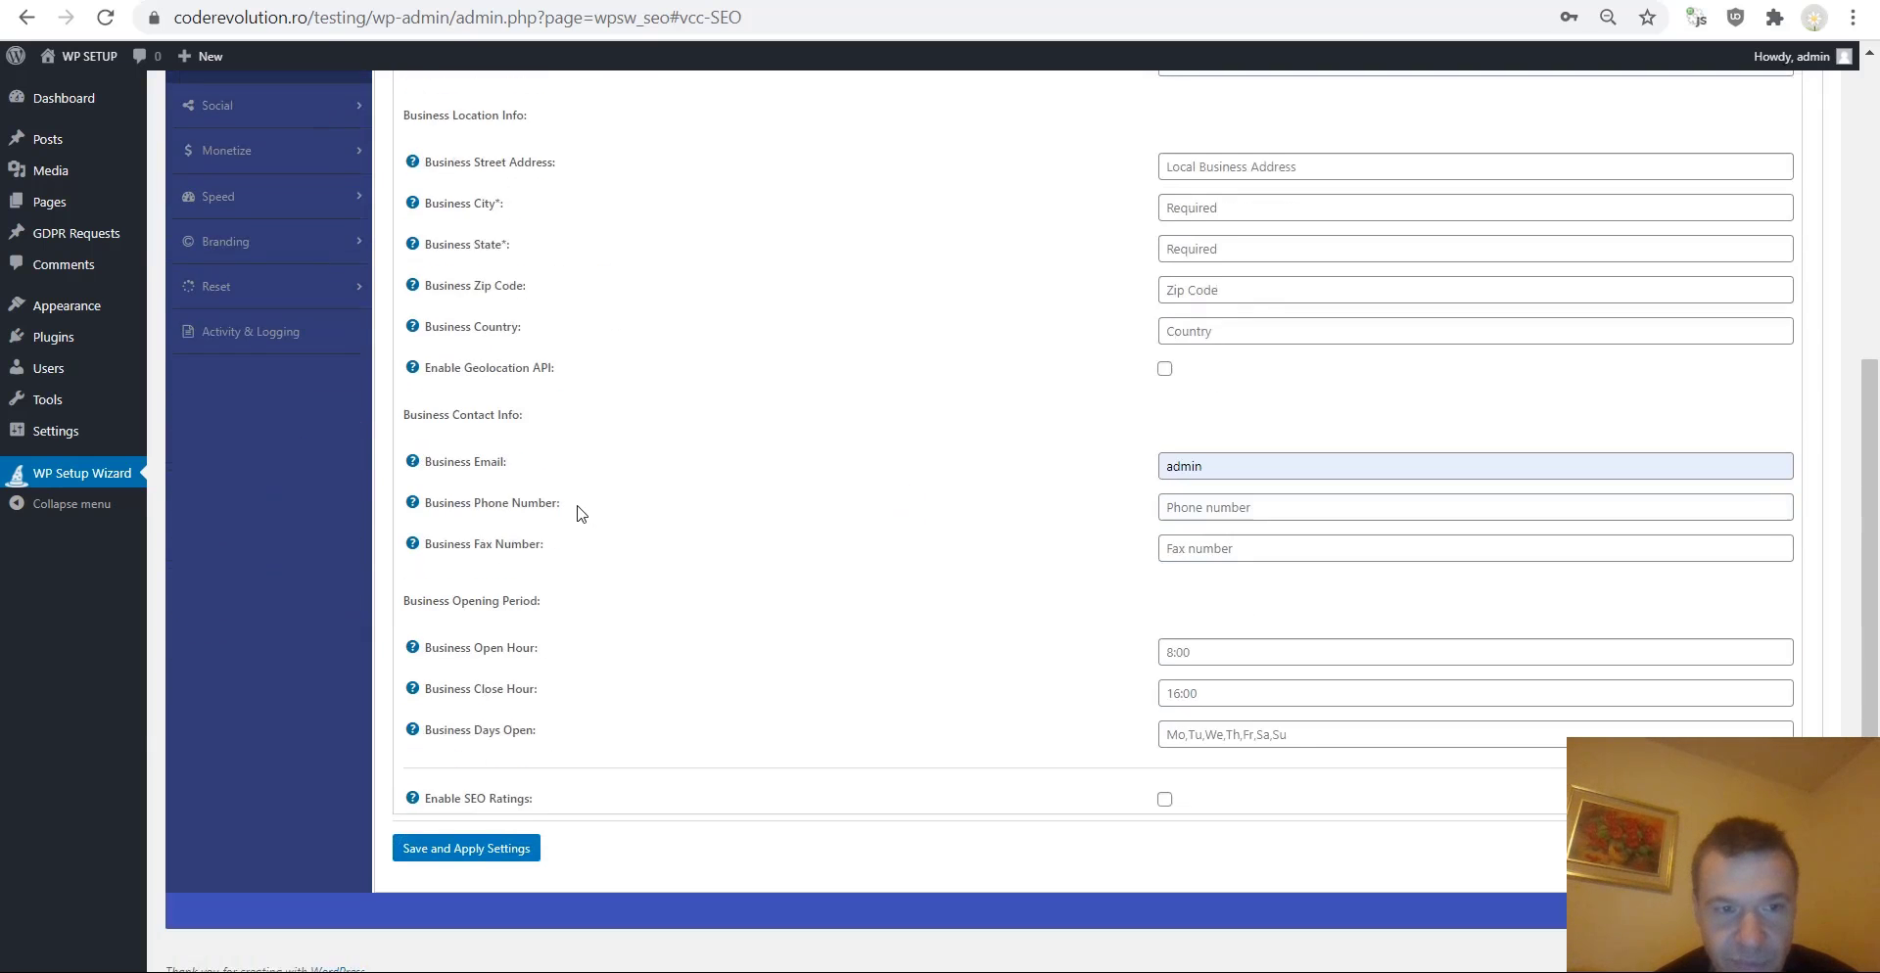
pyautogui.scroll(2, 528, 392)
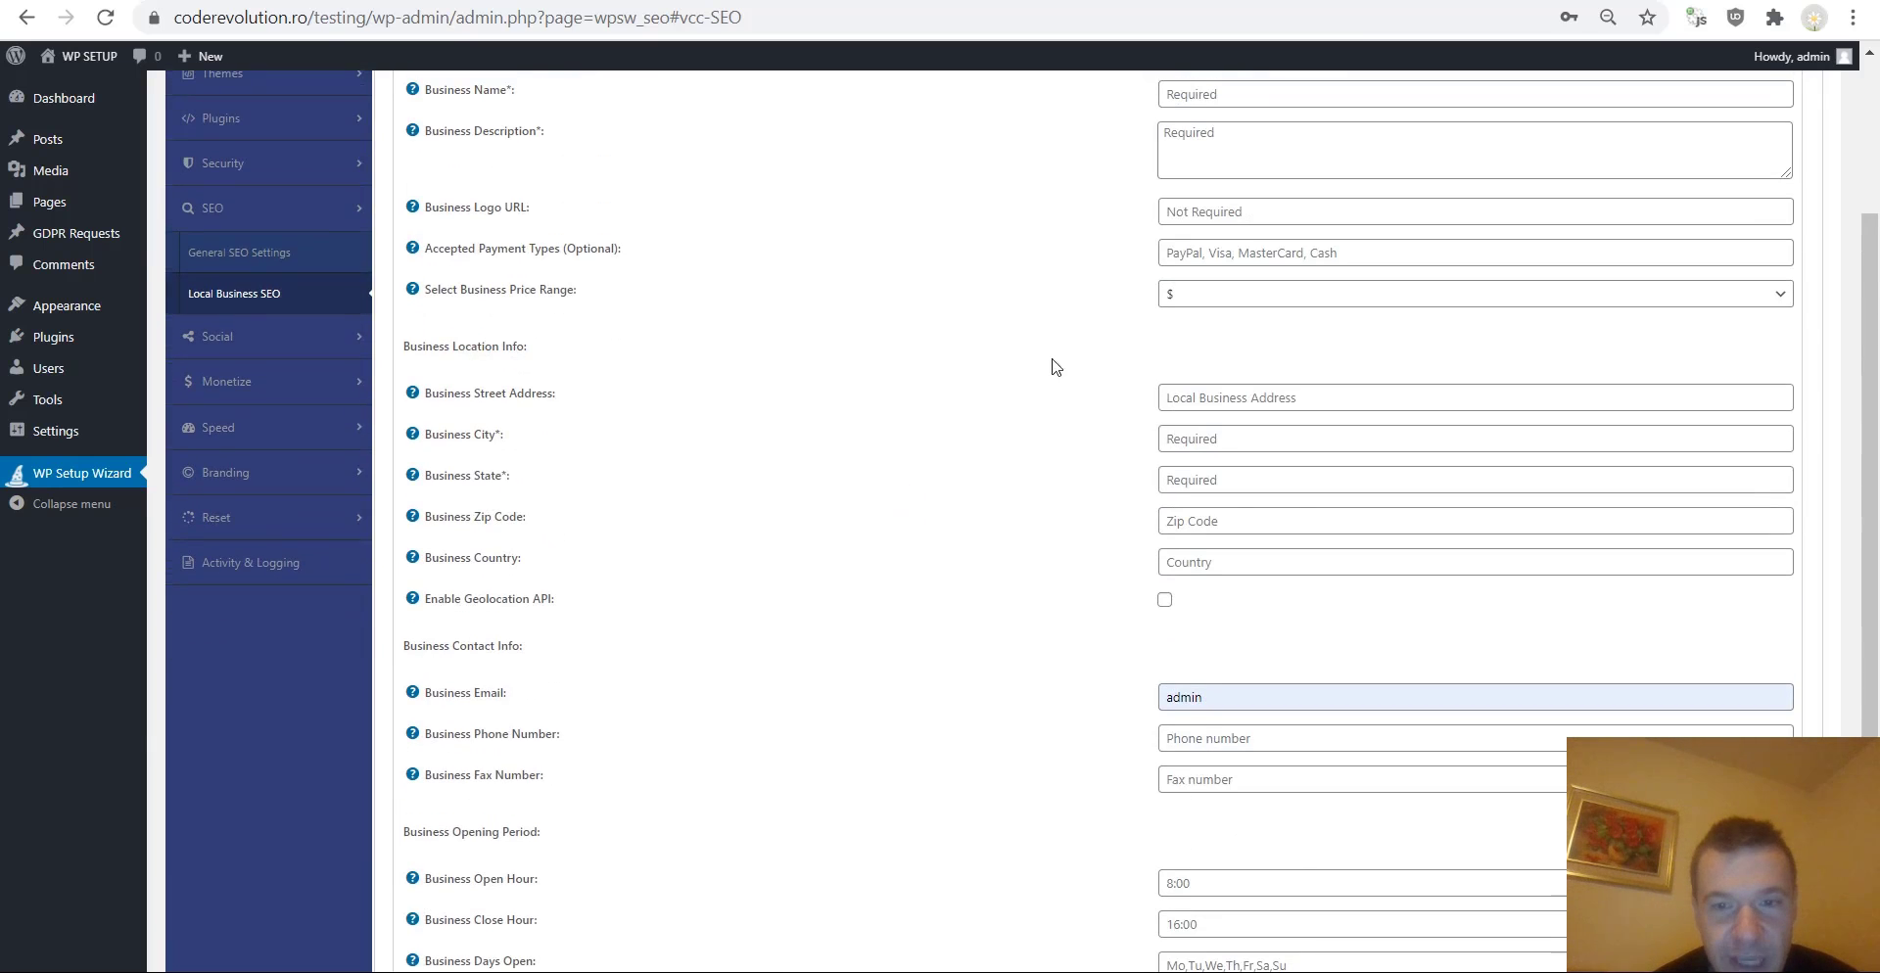
pyautogui.click(1005, 397)
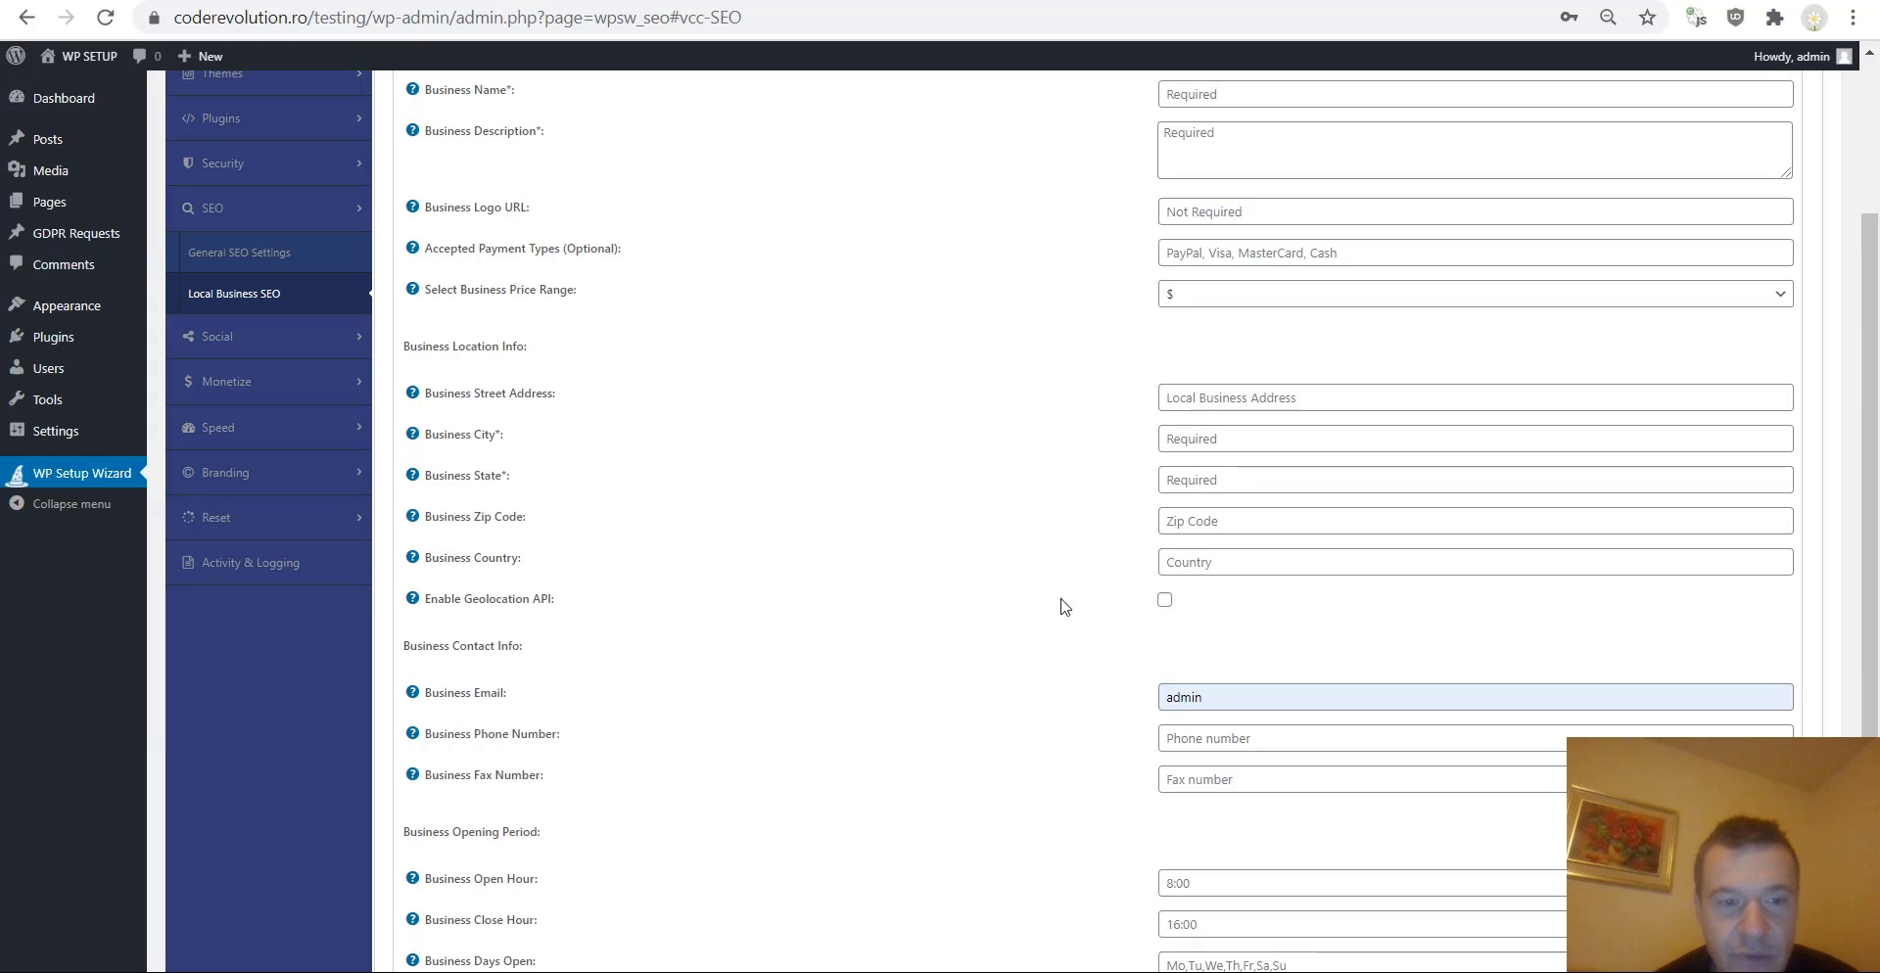
pyautogui.scroll(-3, 1146, 587)
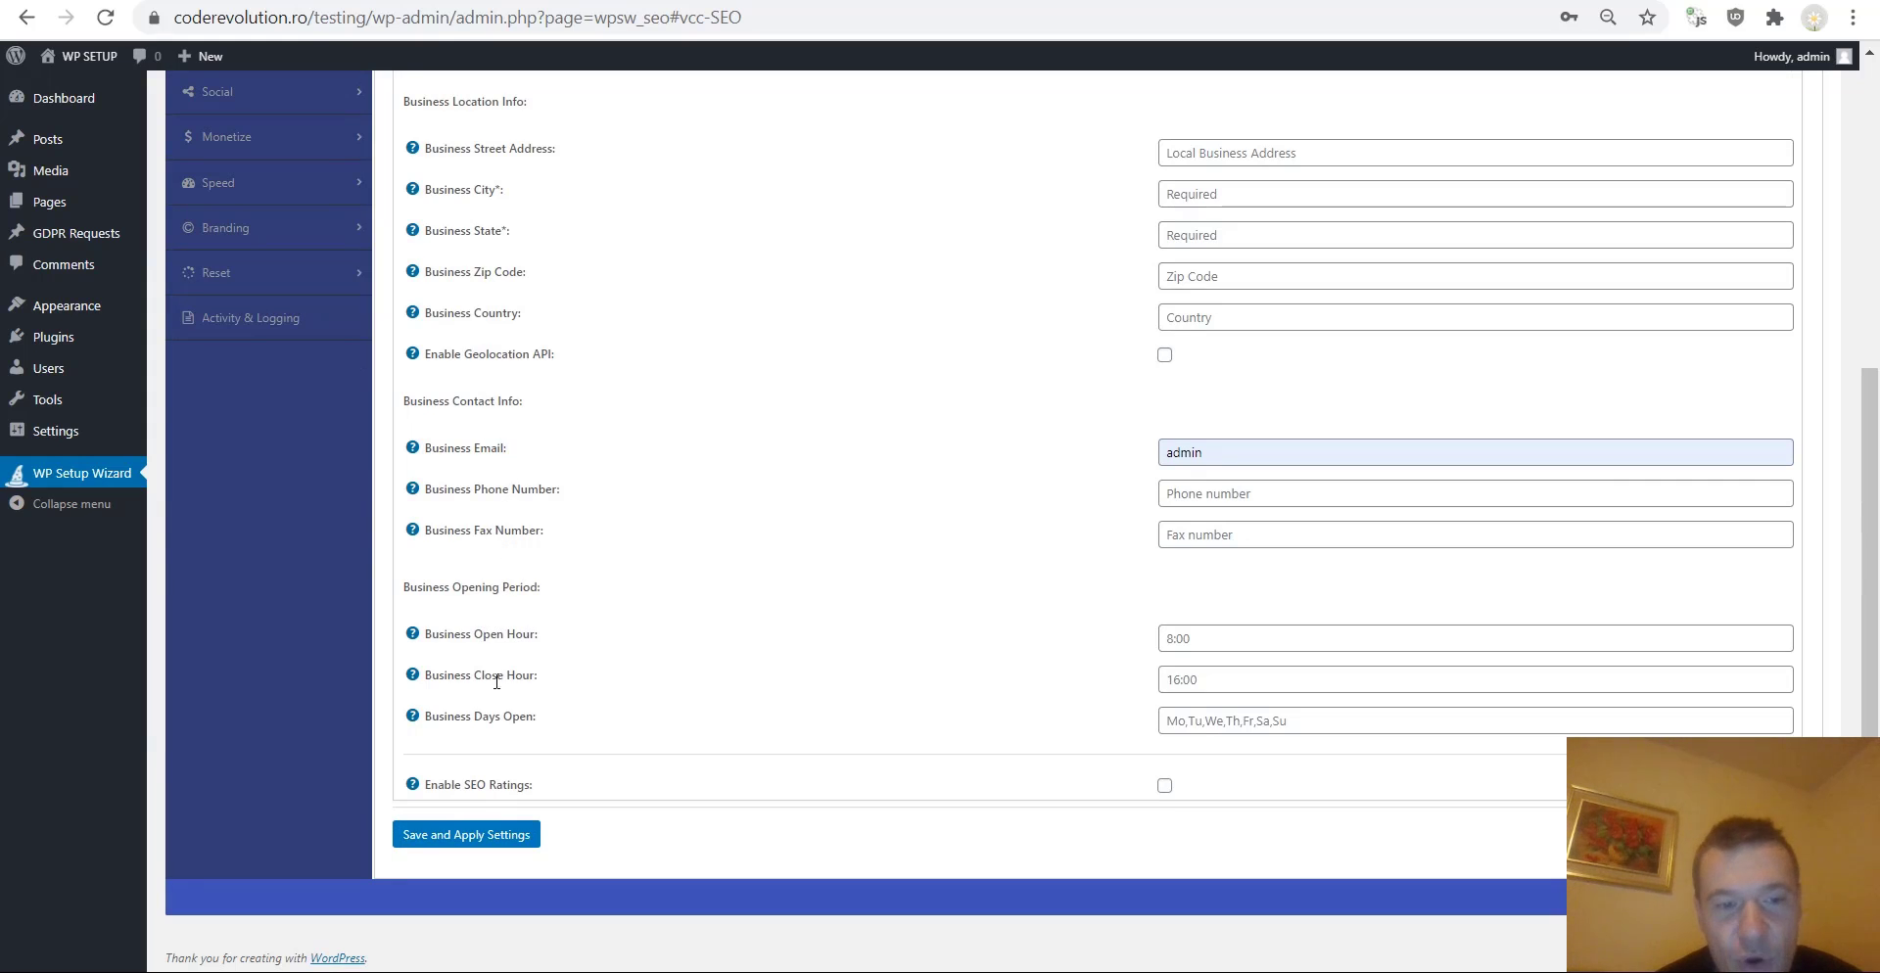
# Enable SEO Ratings and save the Local Business SEO settings.
pyautogui.click(1164, 786)
pyautogui.scroll(-2, 1122, 594)
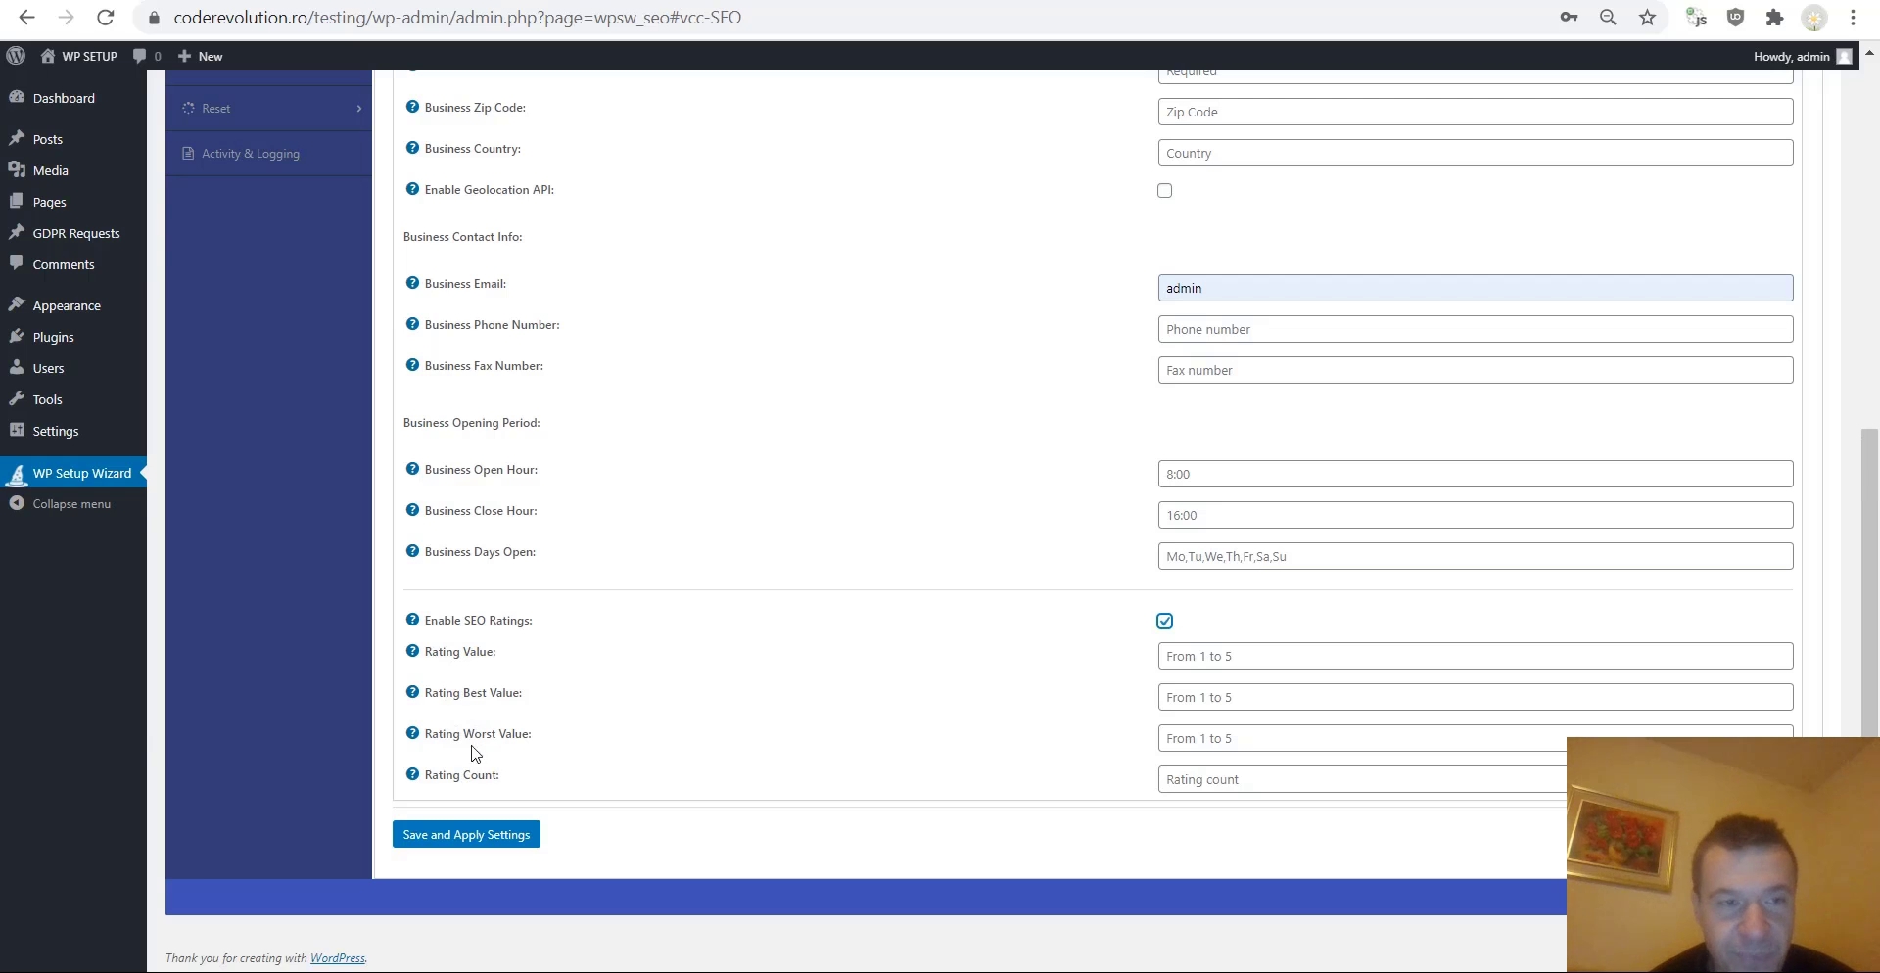
pyautogui.click(438, 831)
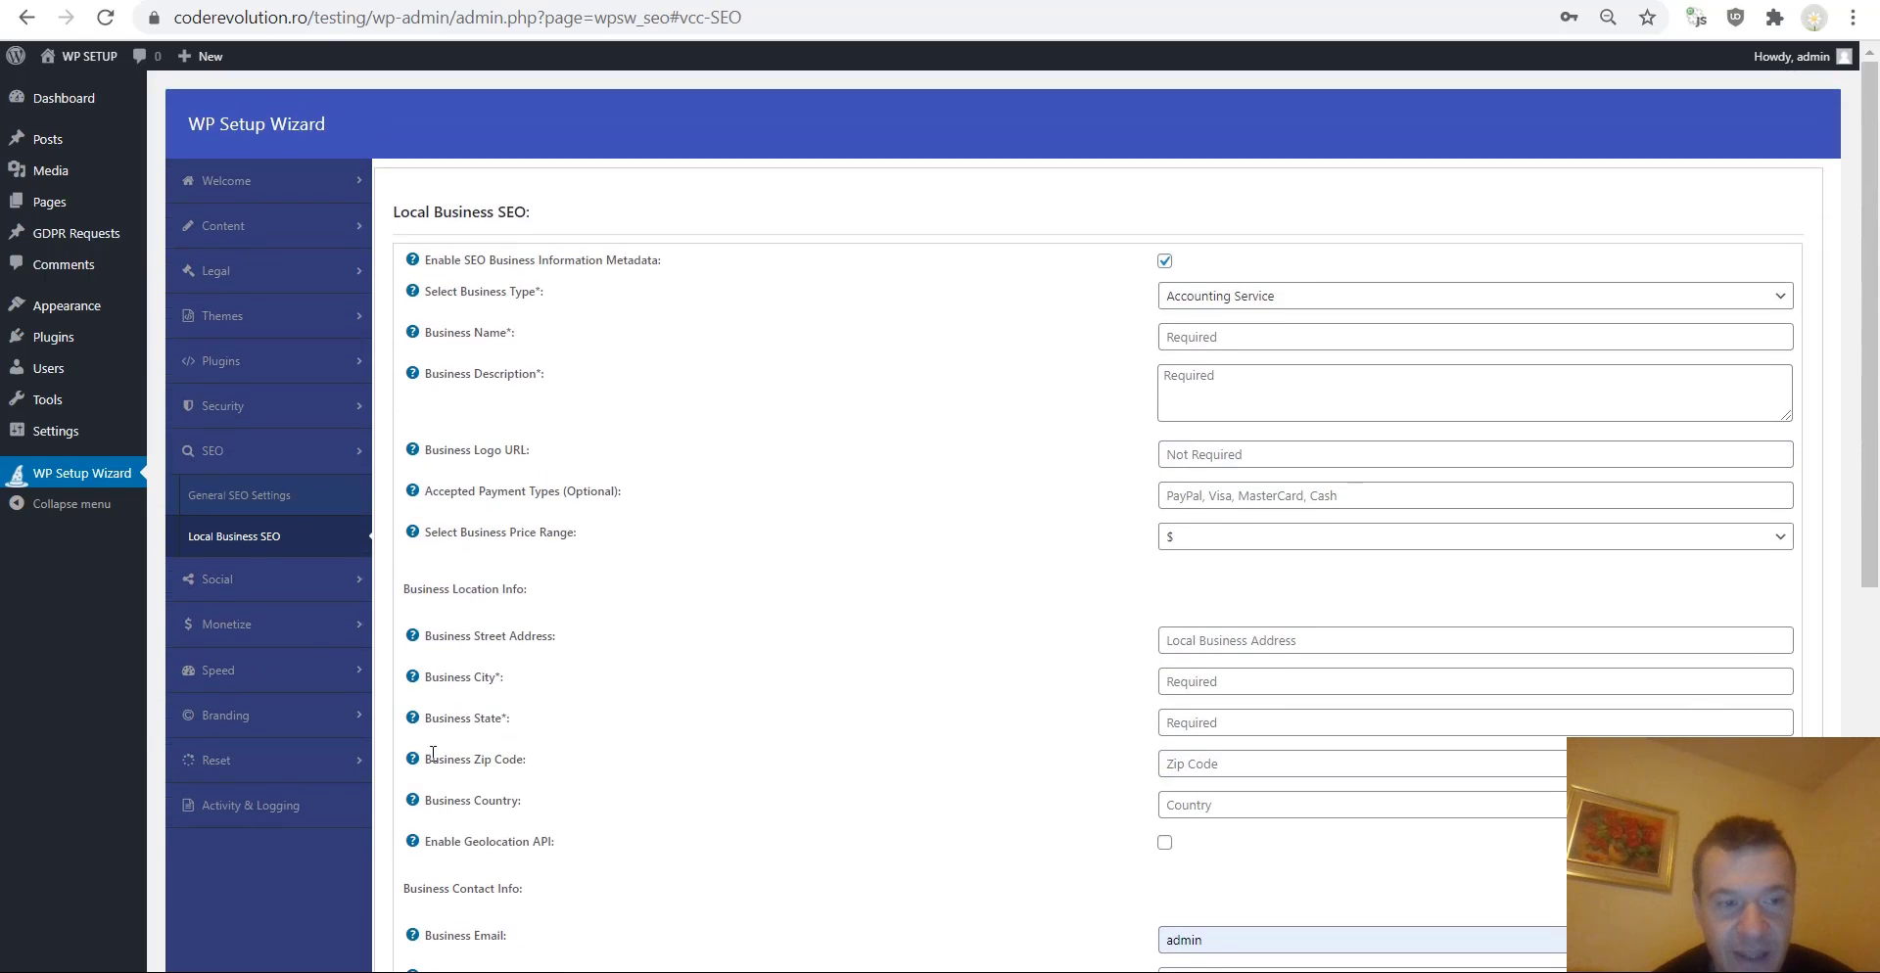
# Open General Social Settings, set the sharing buttons position to Bottom and alignment to Center.
pyautogui.click(226, 578)
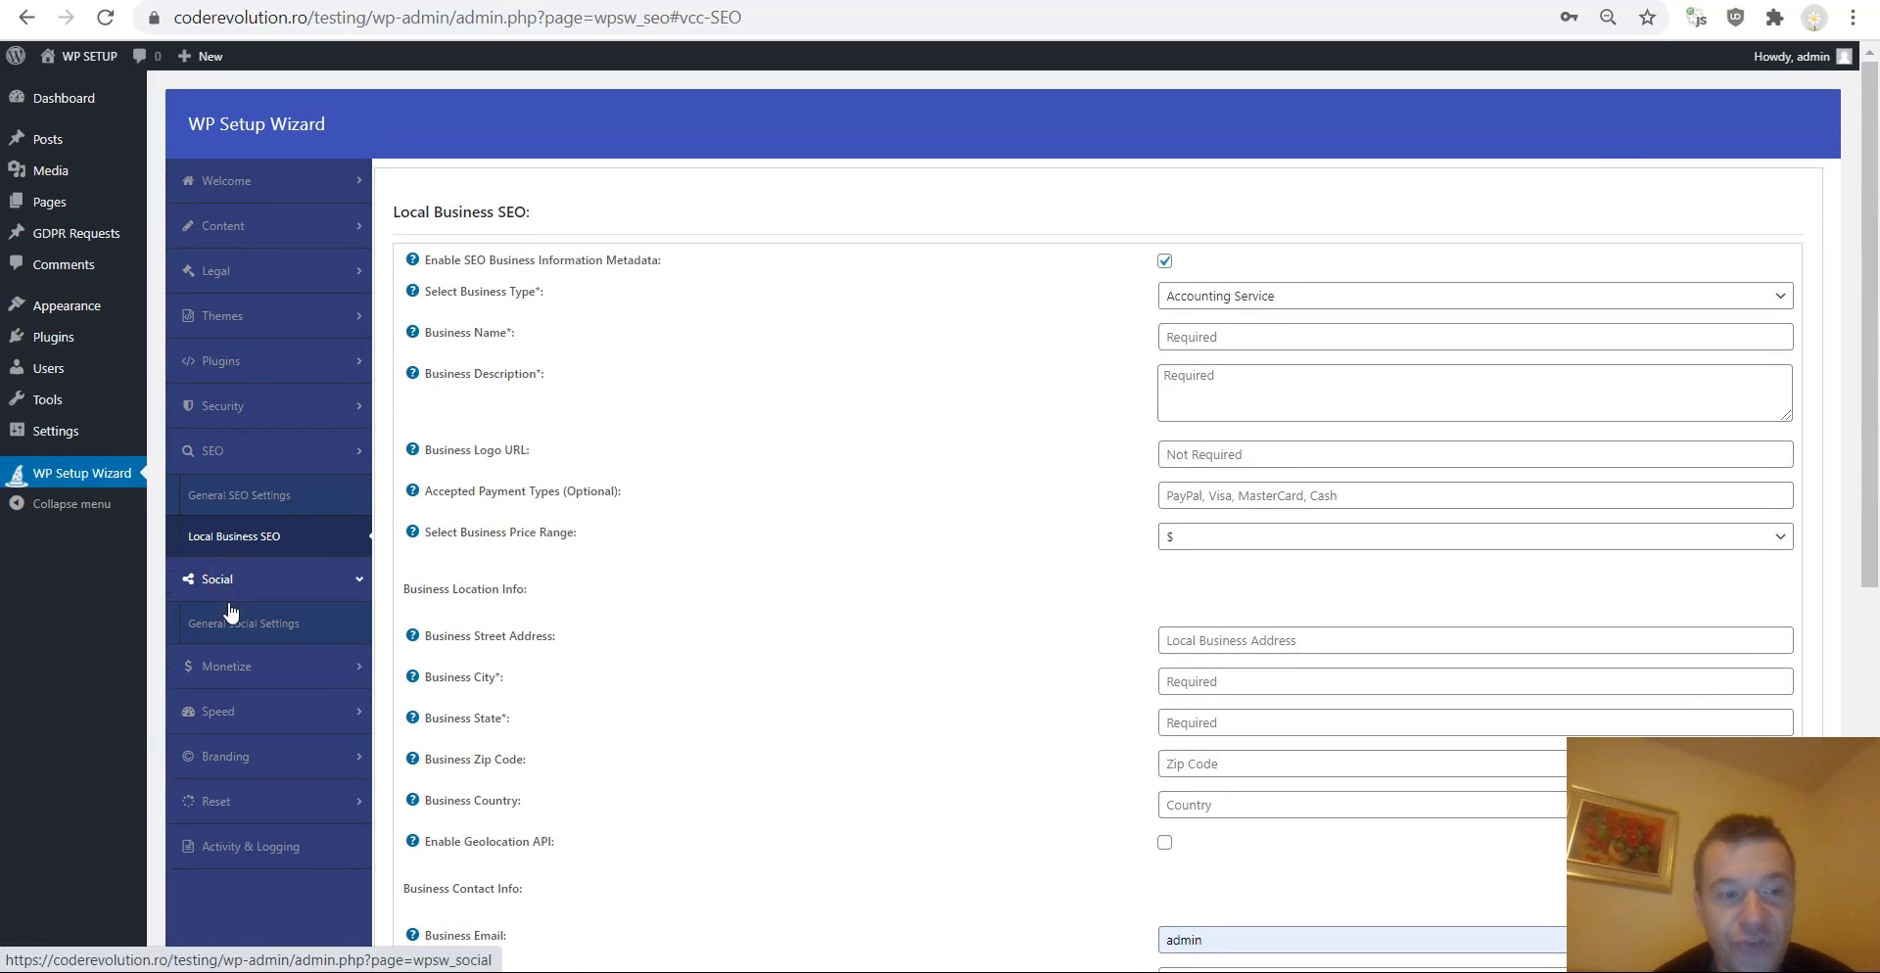
pyautogui.click(228, 624)
pyautogui.press('Return')
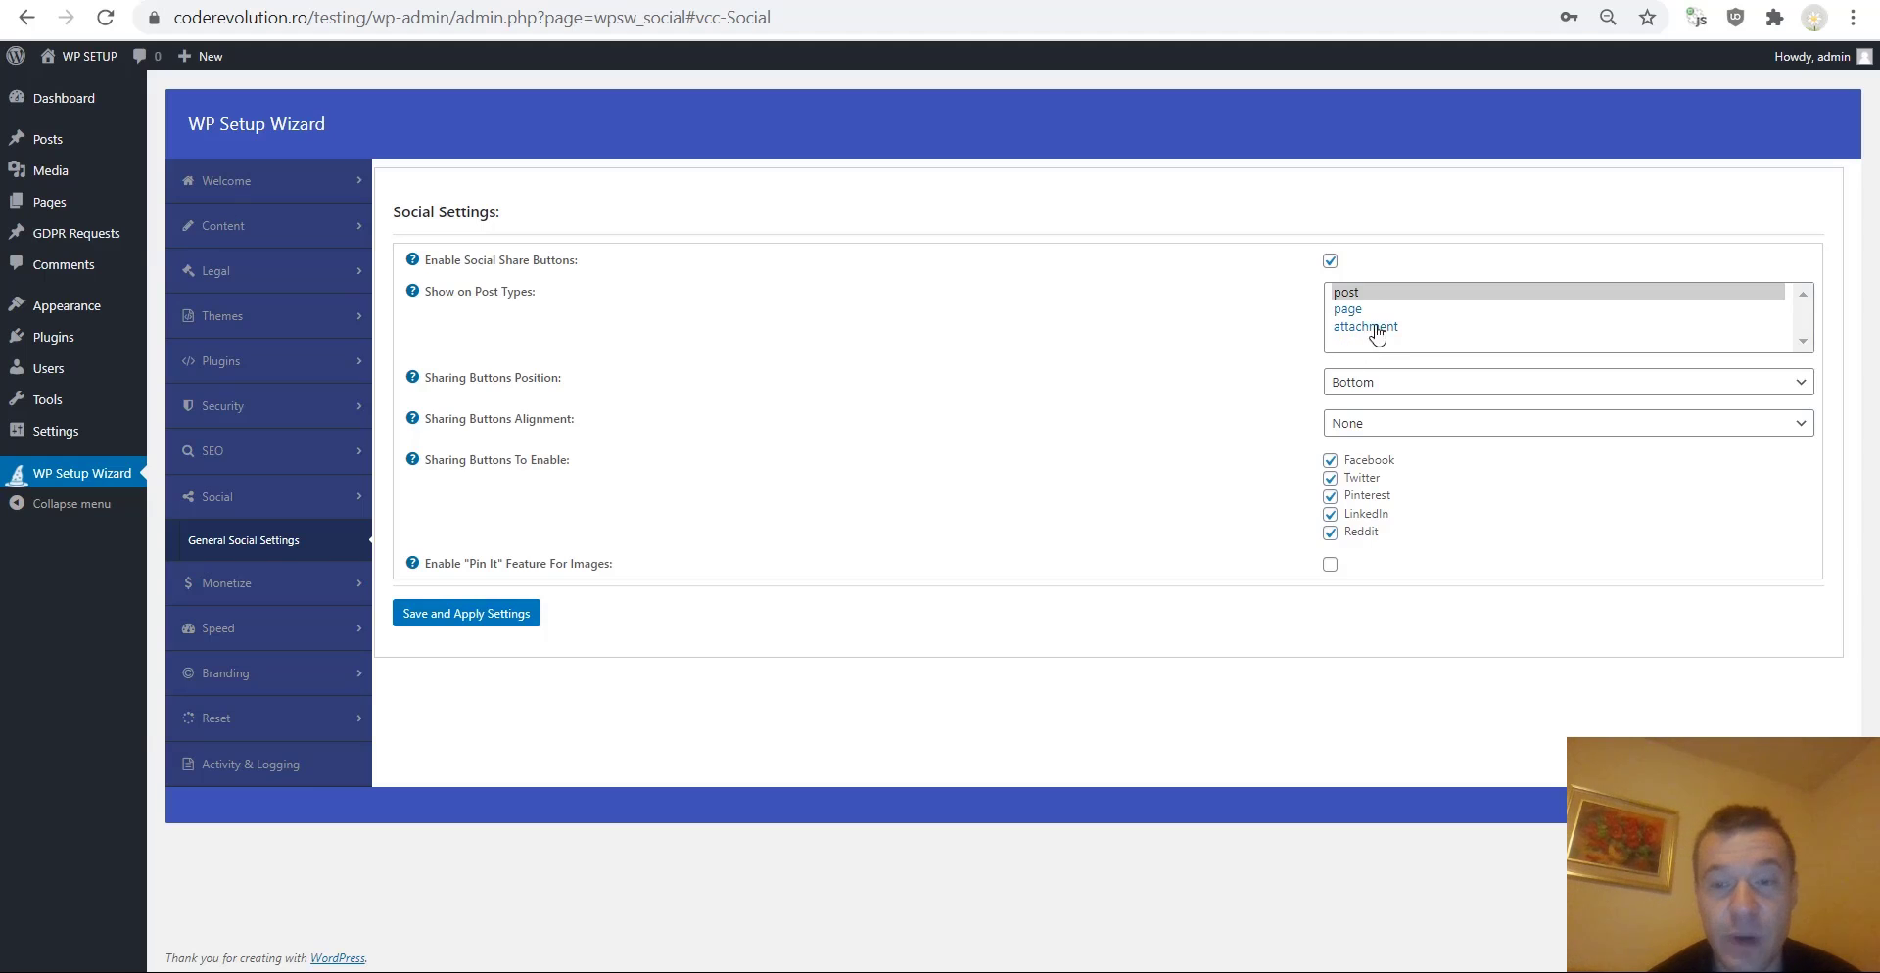
pyautogui.click(1363, 384)
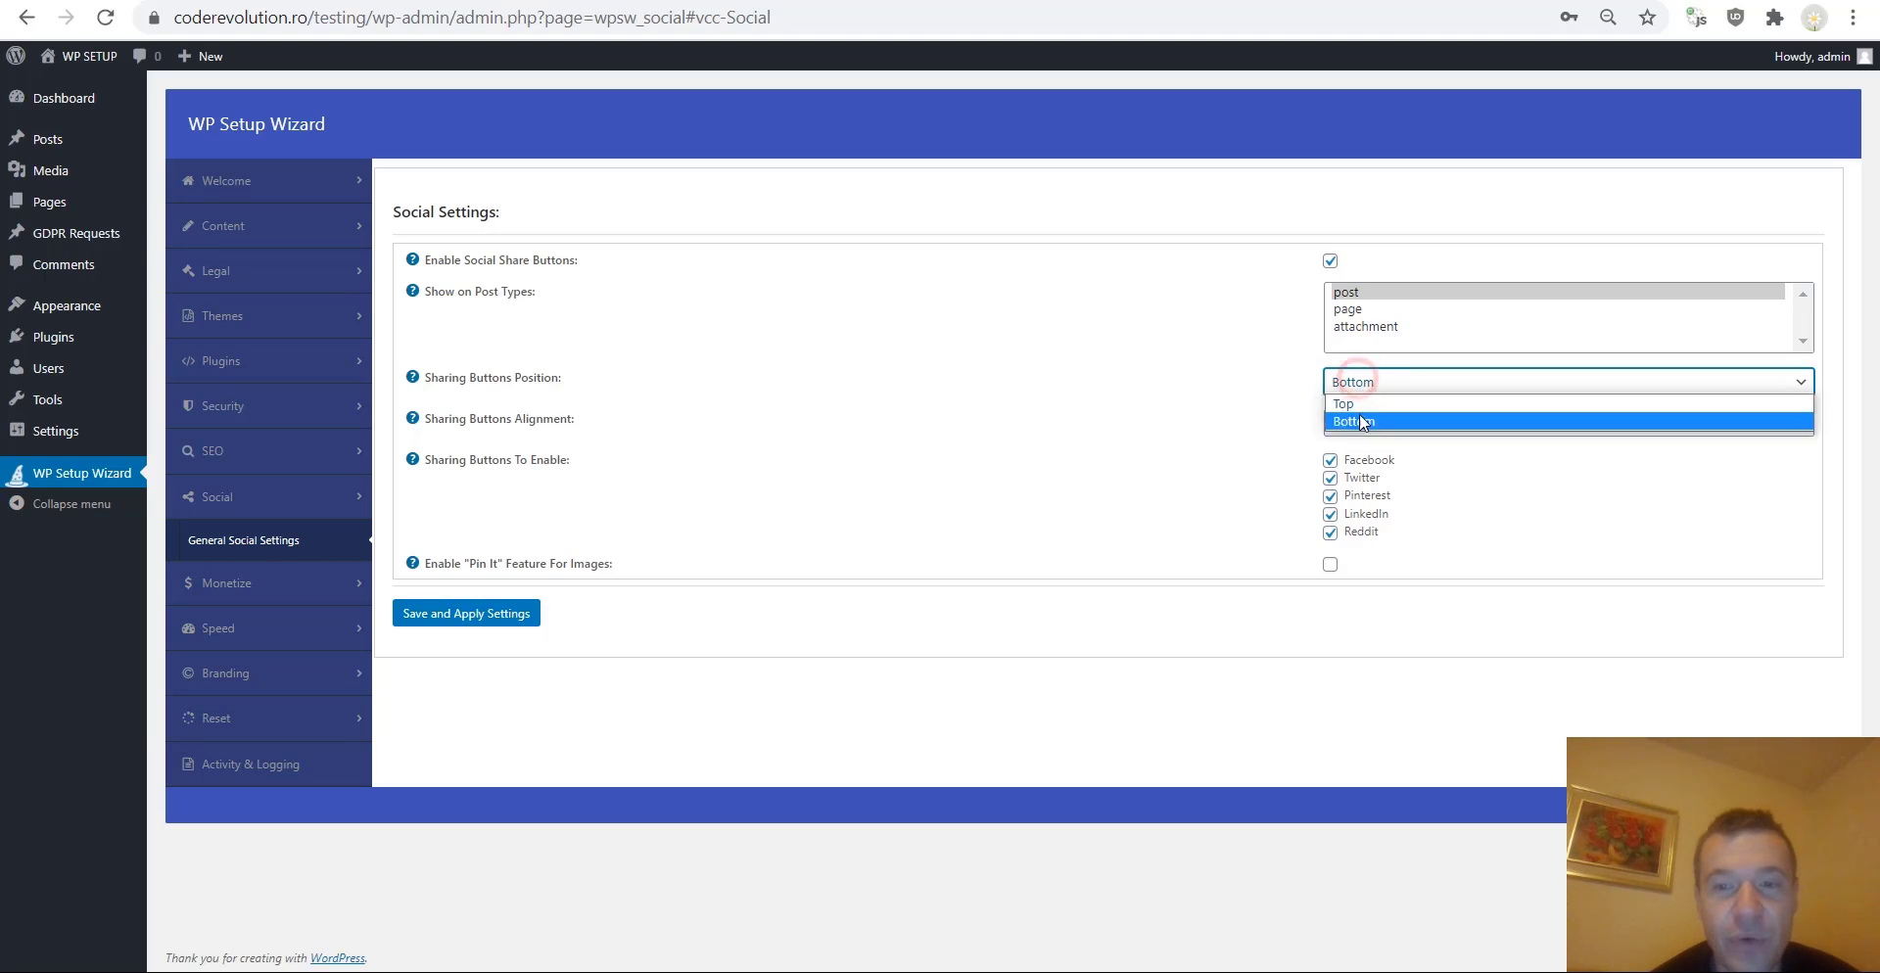
pyautogui.click(1263, 391)
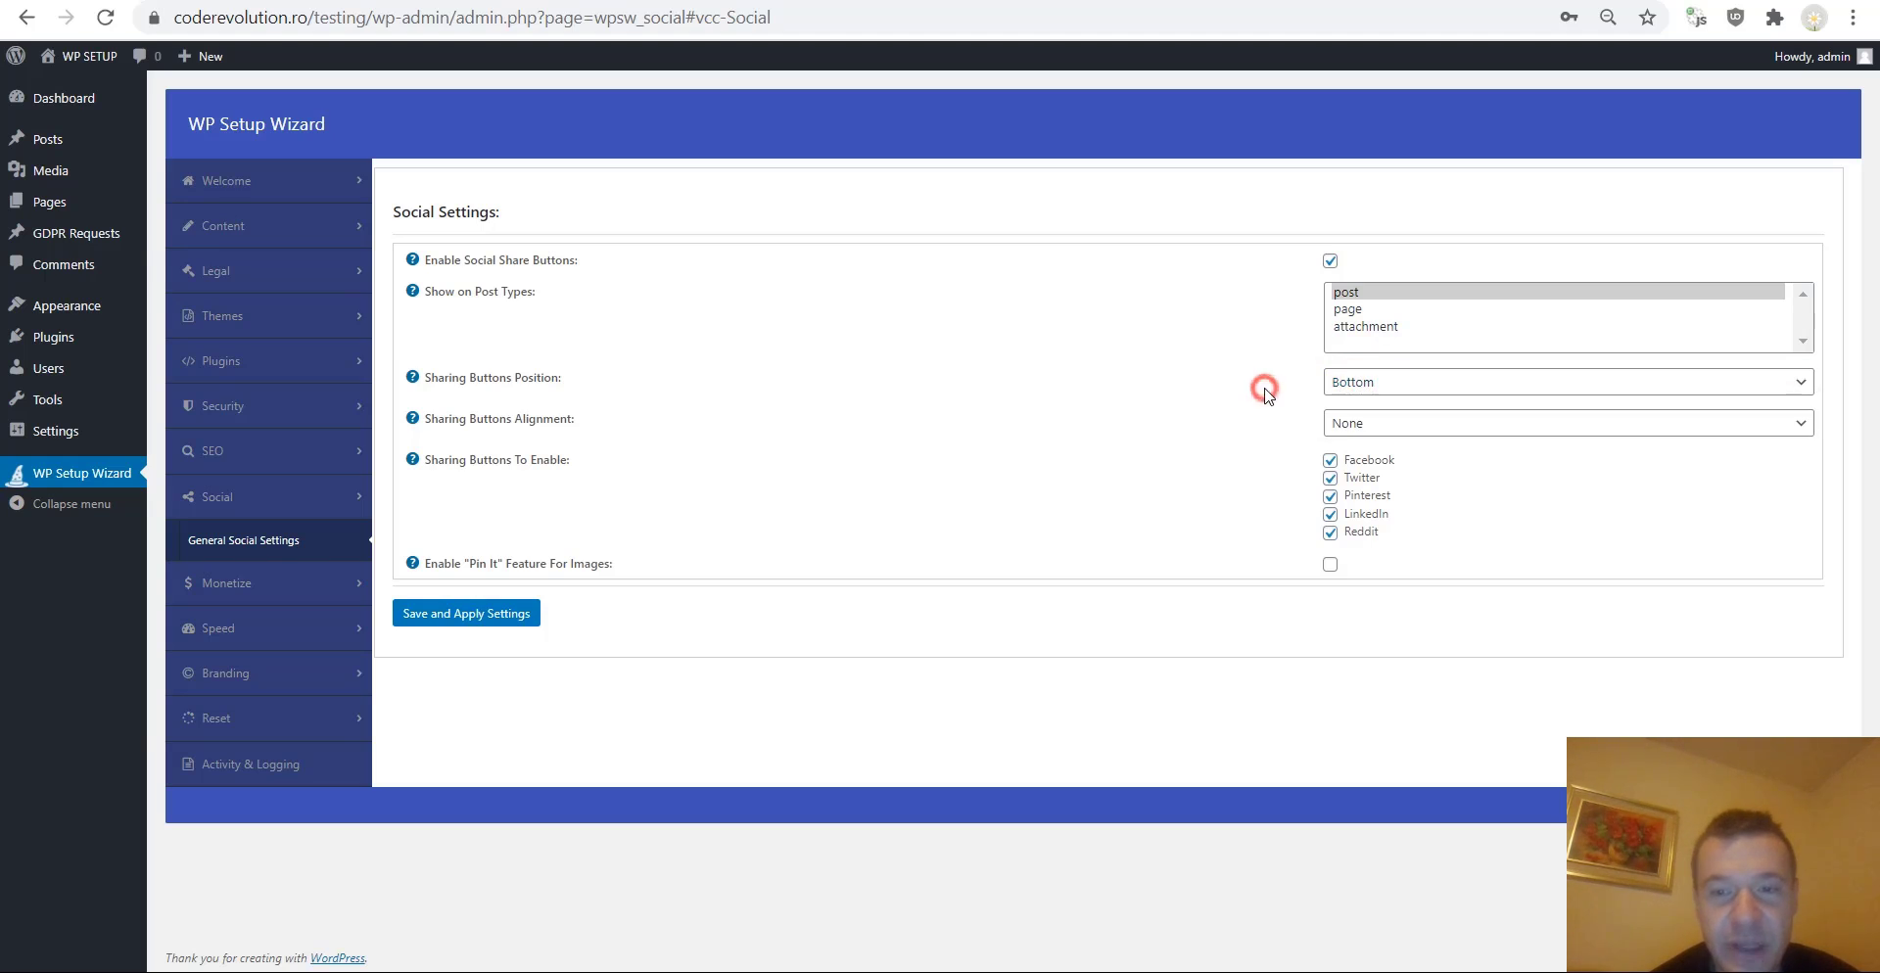
pyautogui.click(1347, 429)
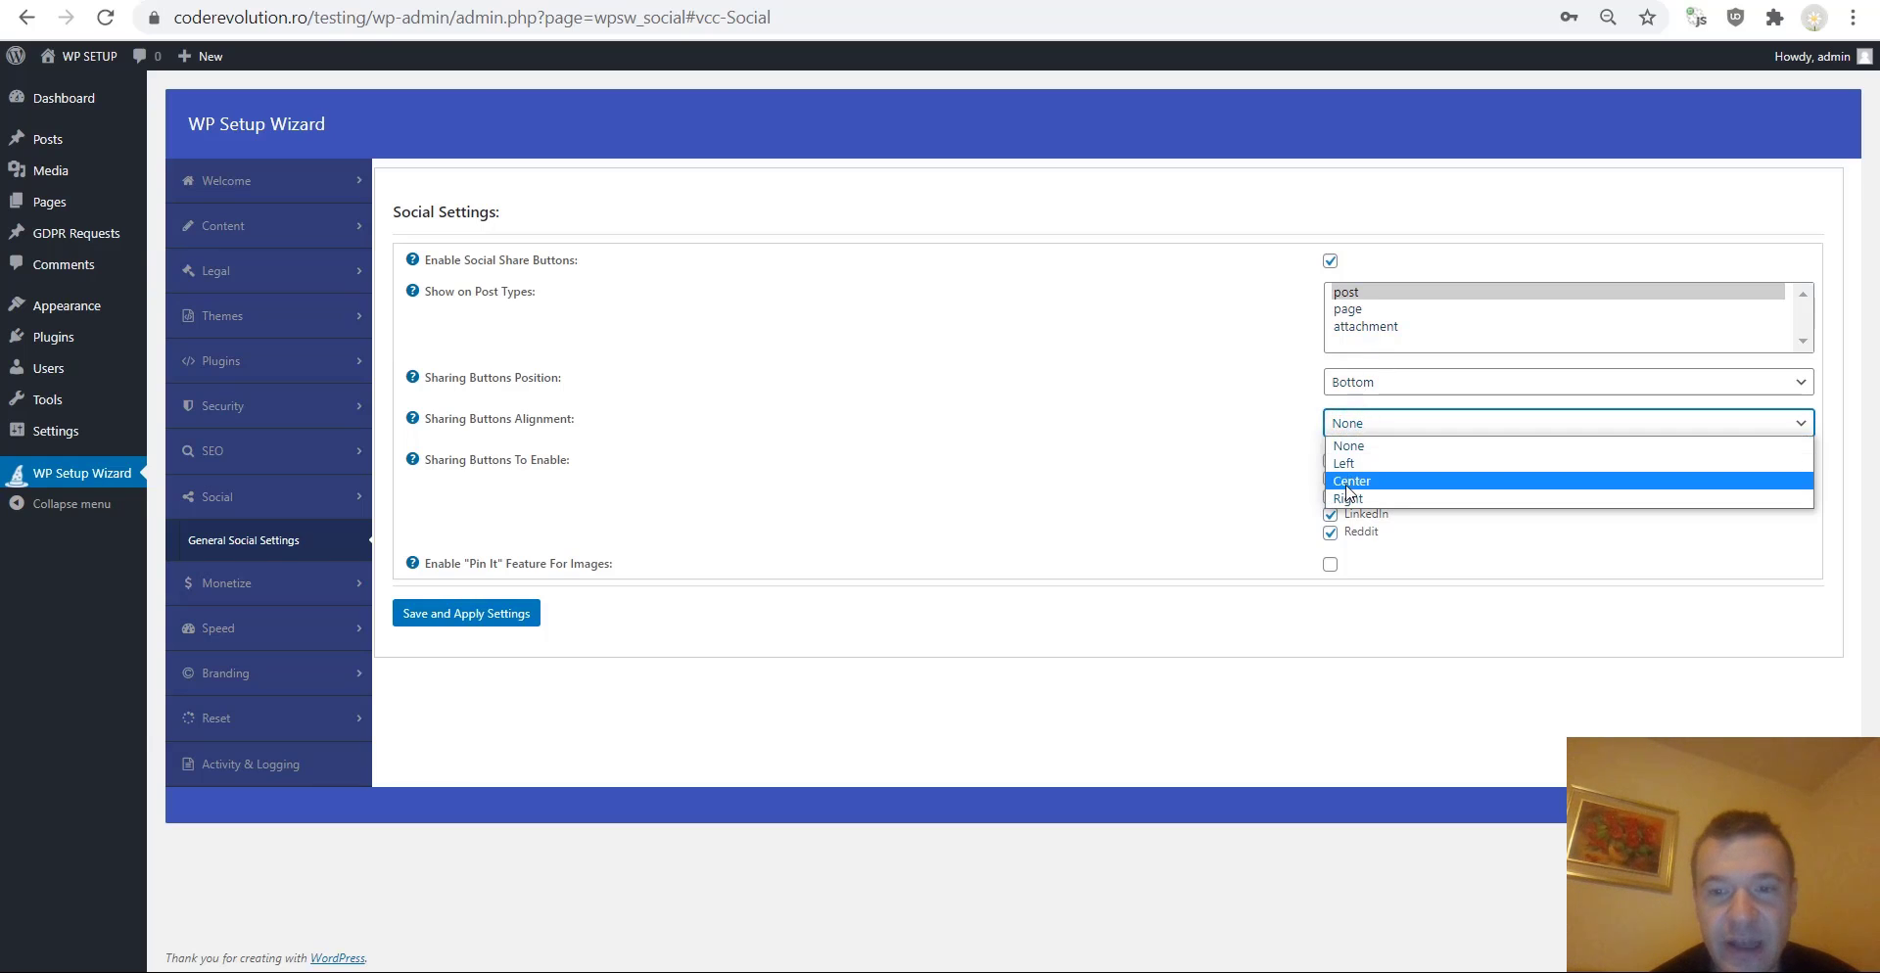
pyautogui.click(1349, 482)
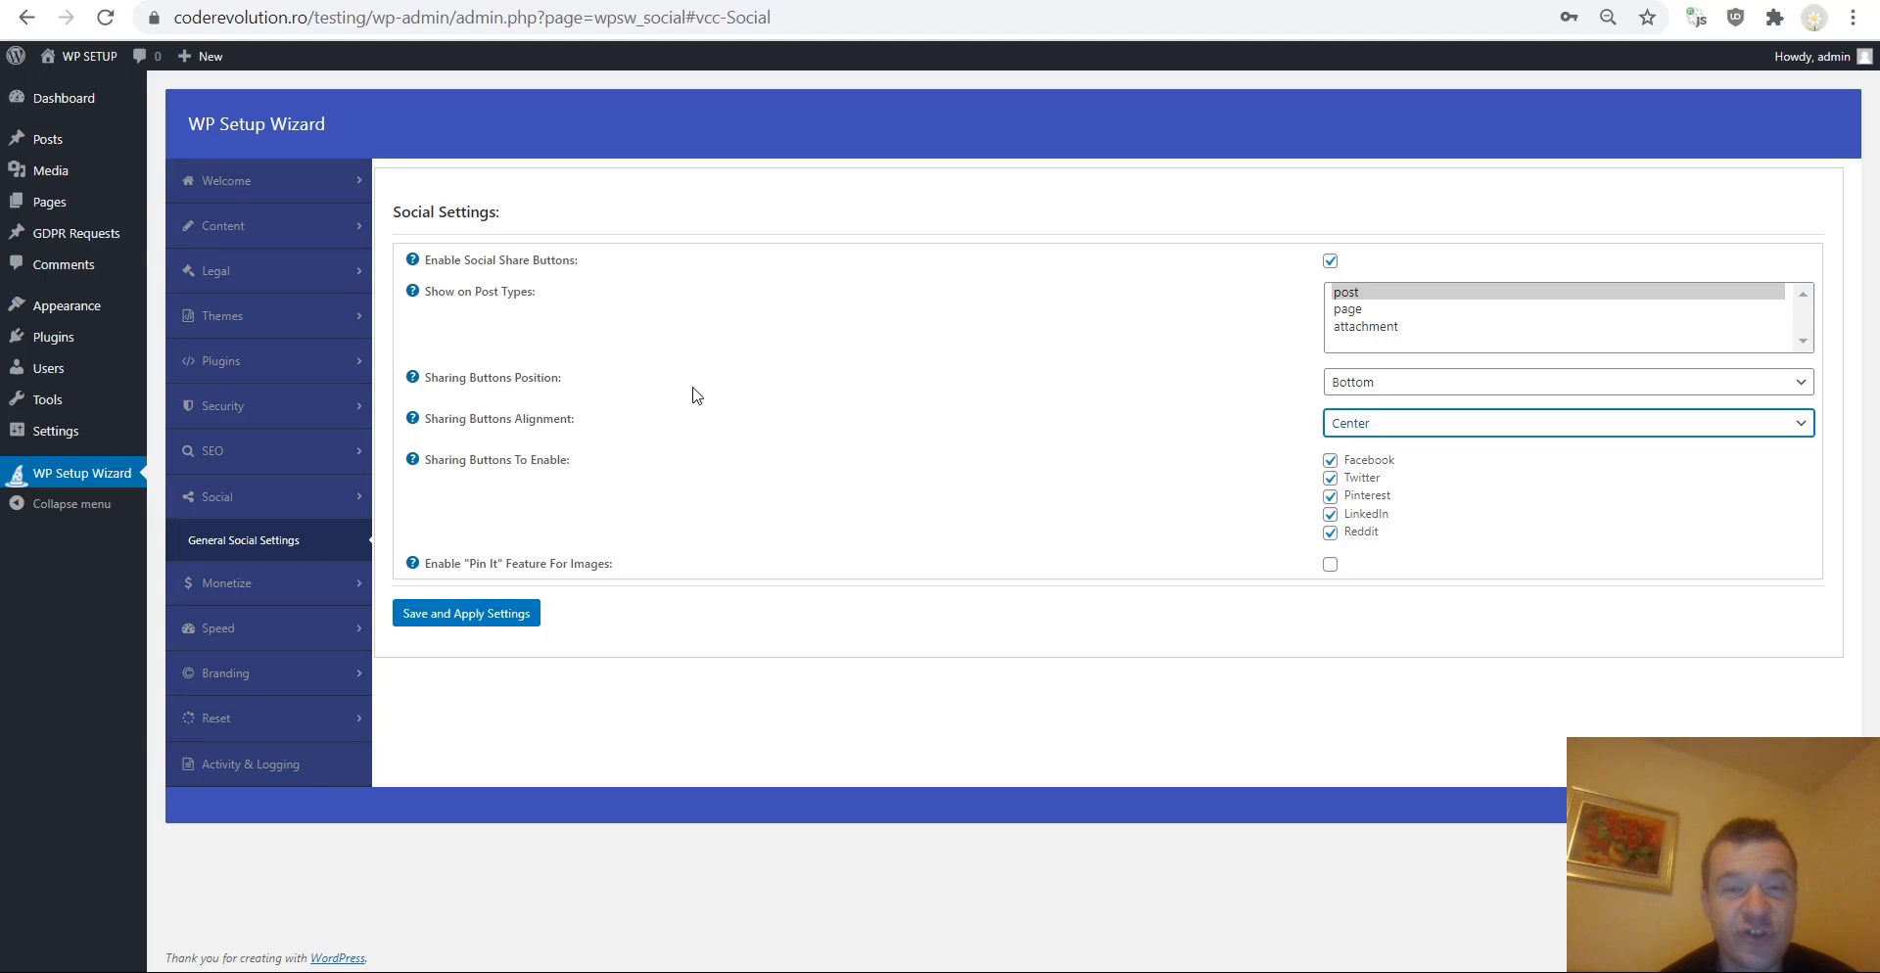
# Enable the "Pin It" feature for images and save the social settings.
pyautogui.click(1331, 565)
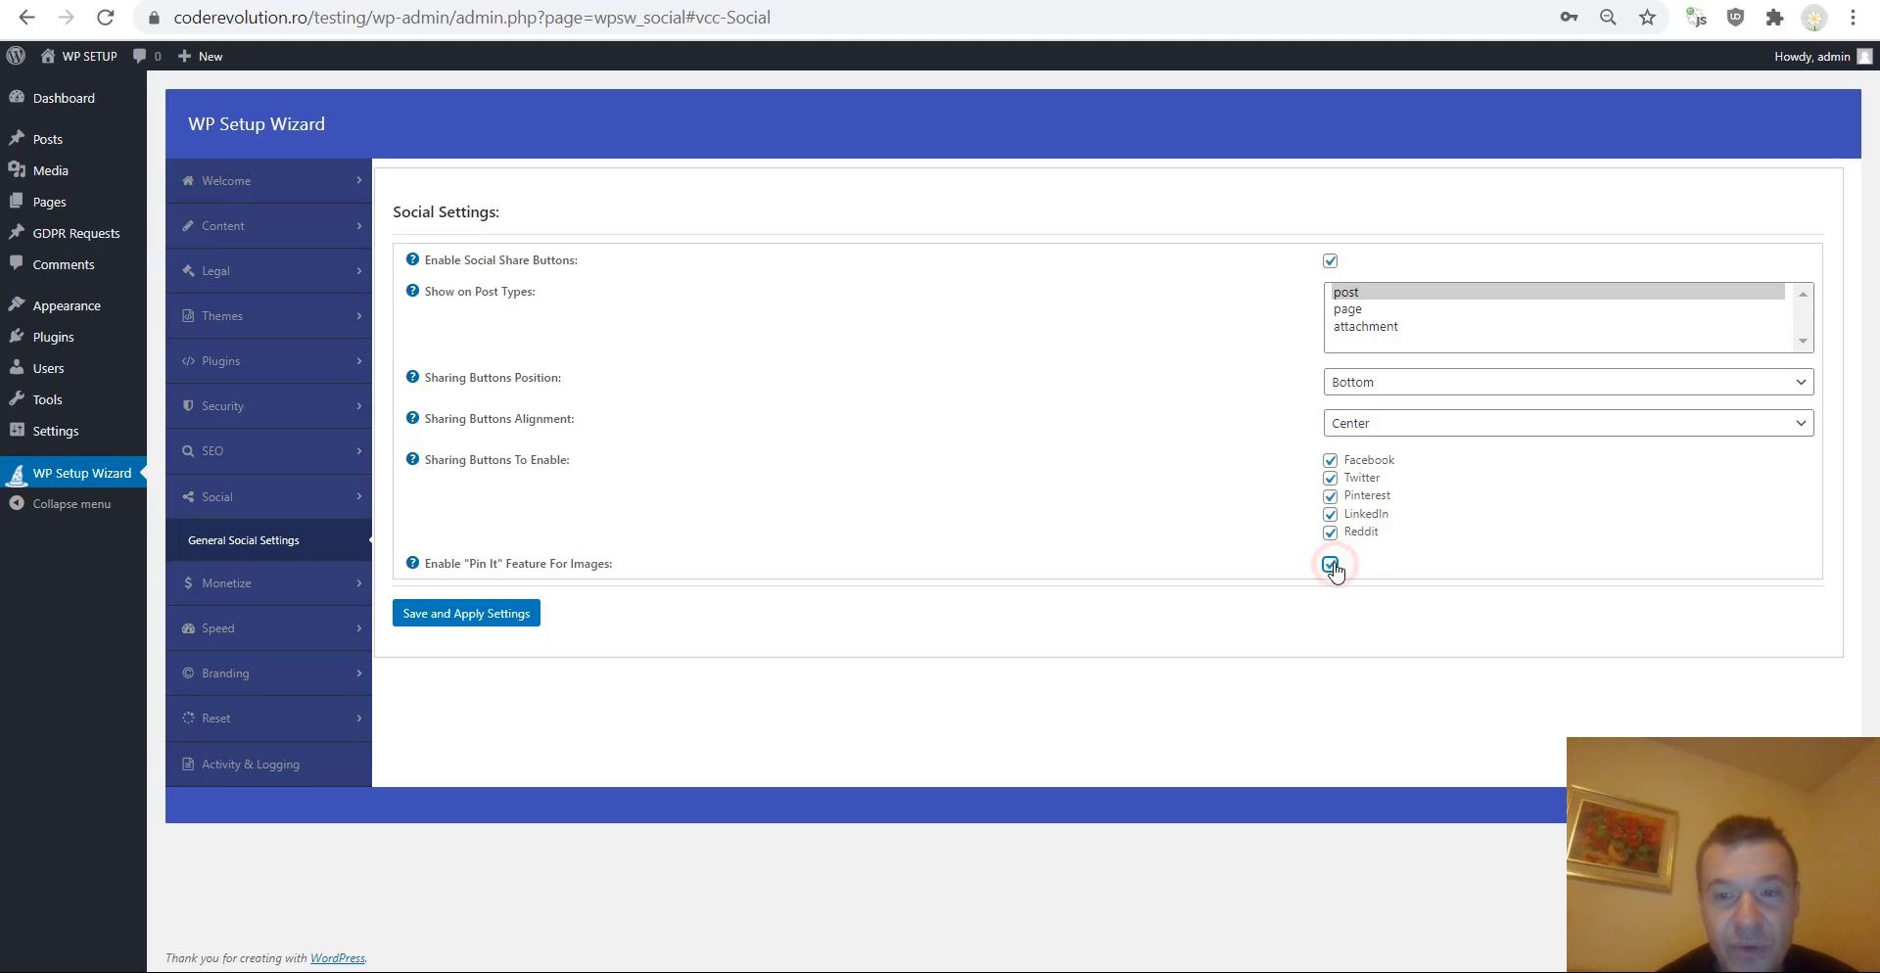
pyautogui.click(468, 617)
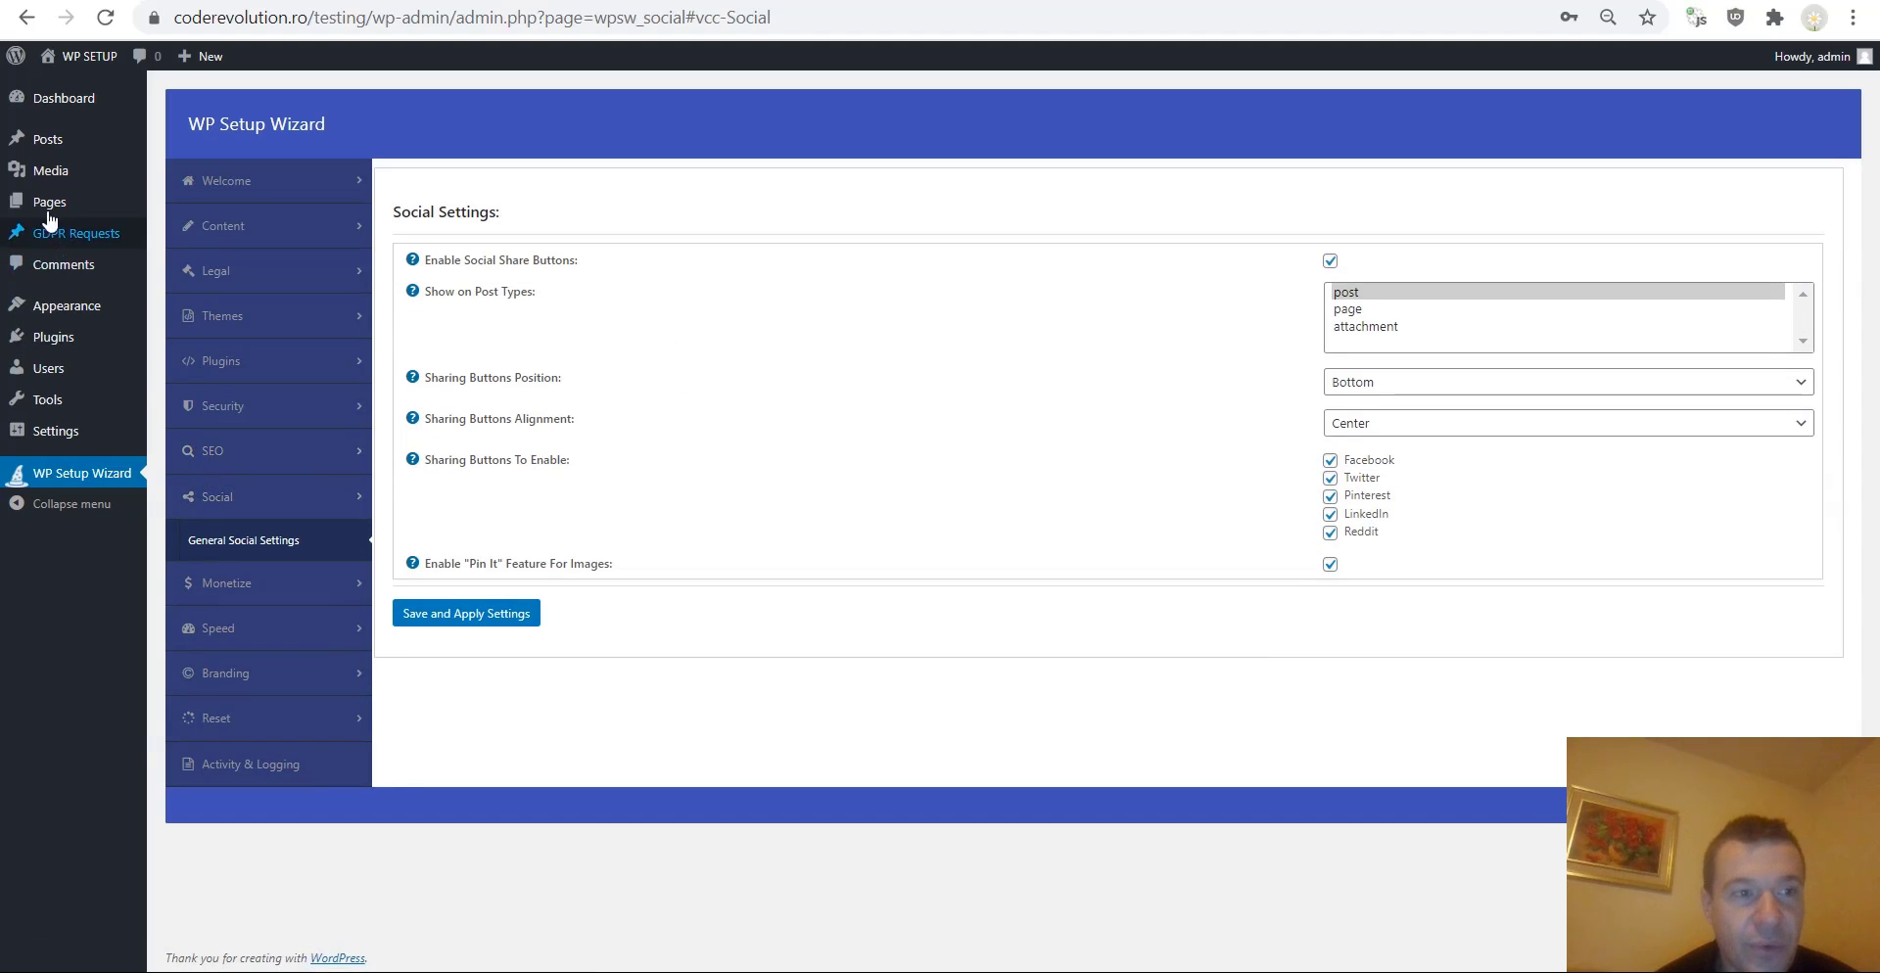
# Open the Test post in the editor and view it through its permalink.
pyautogui.click(227, 2)
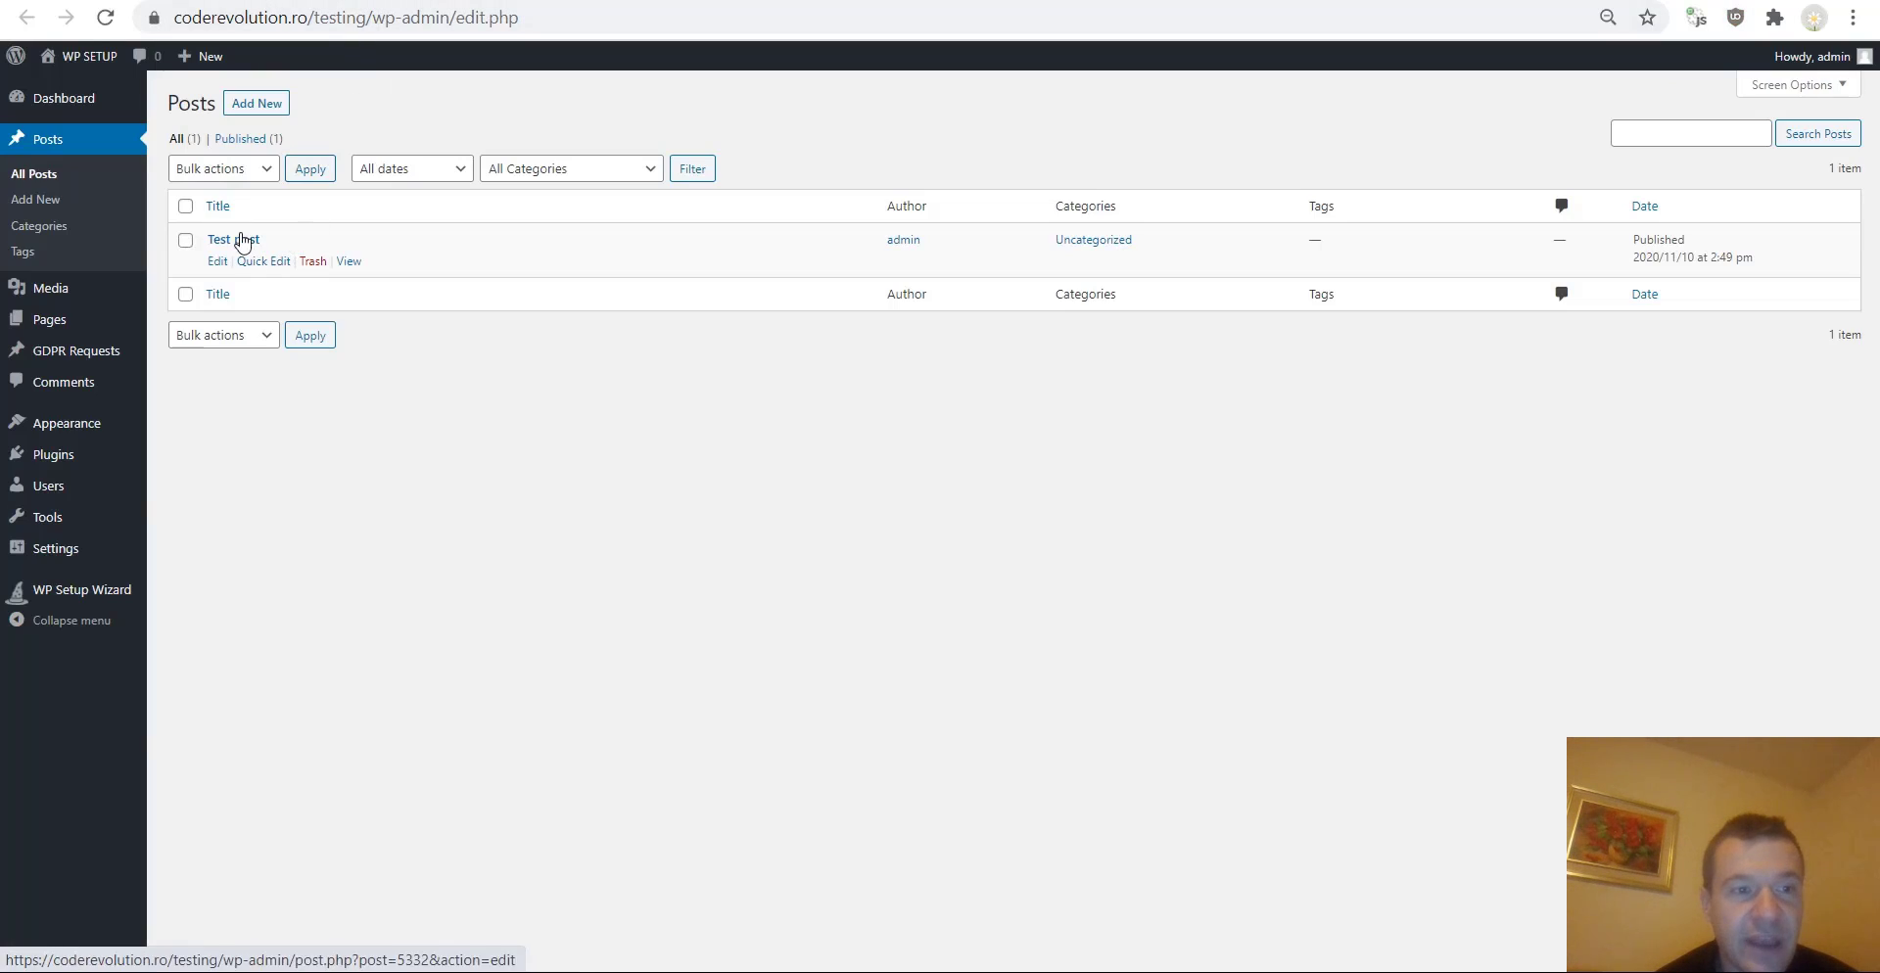
pyautogui.click(237, 239)
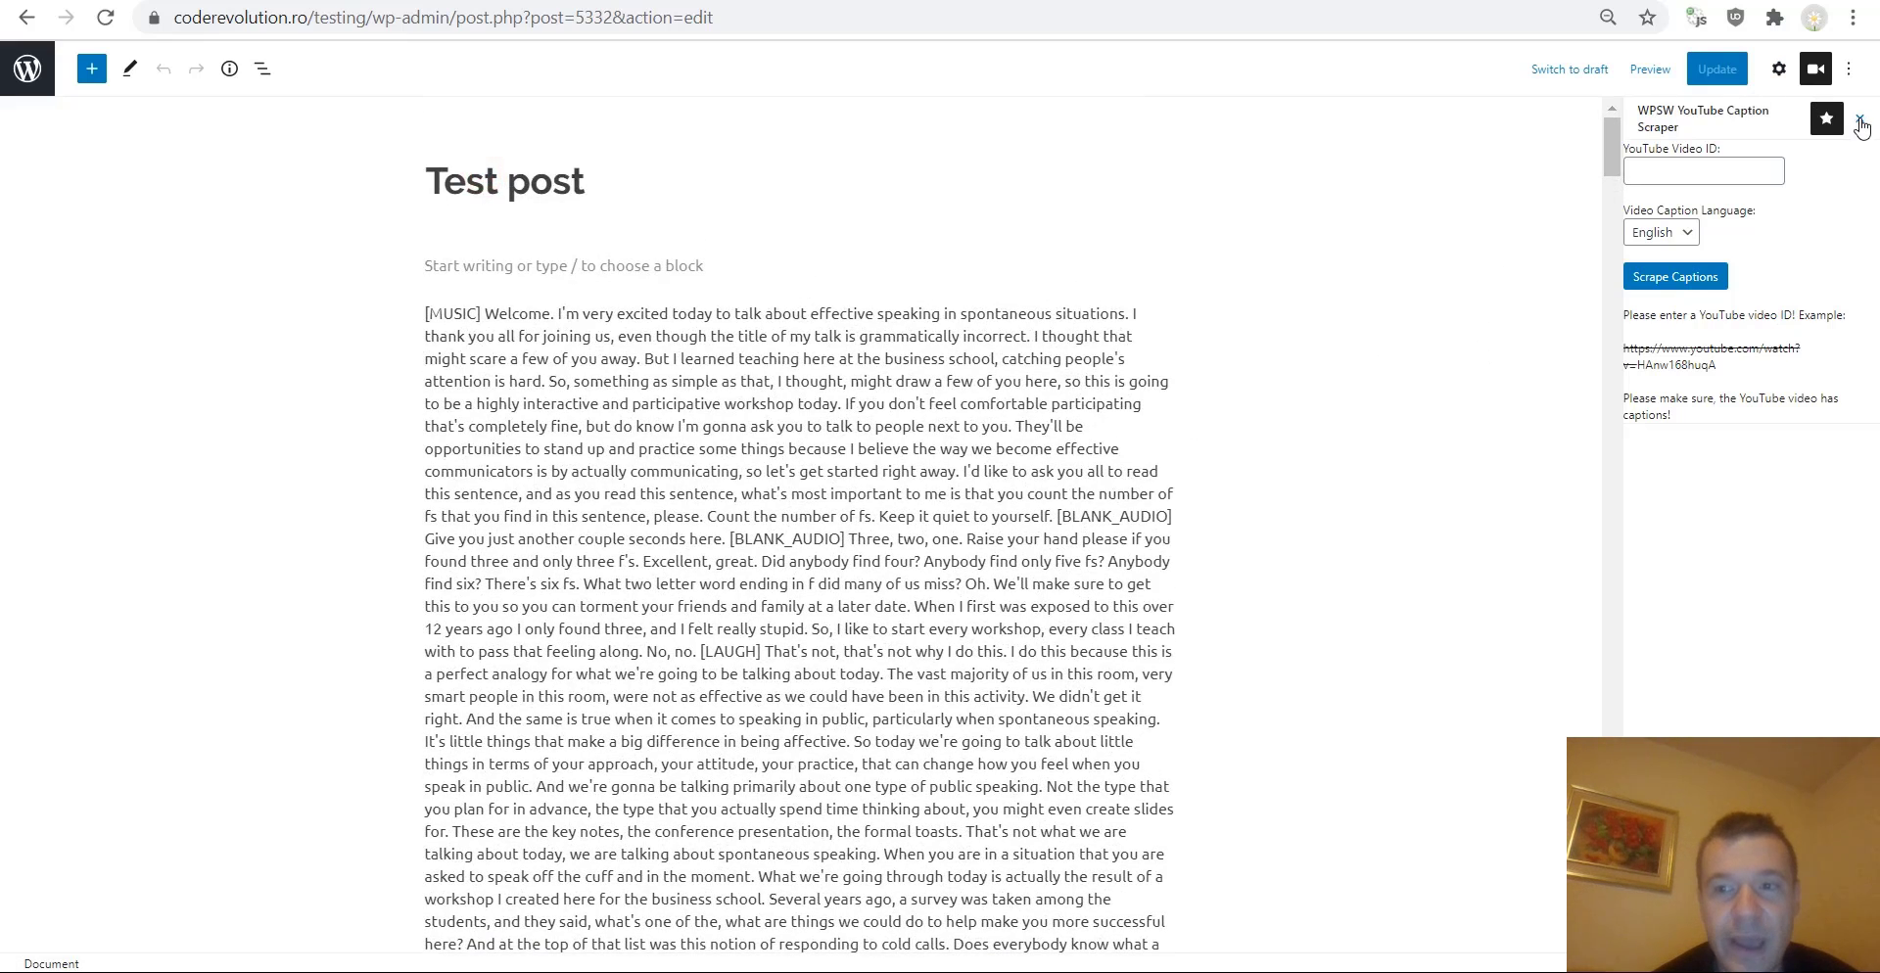
pyautogui.click(1784, 76)
pyautogui.scroll(-2, 1712, 375)
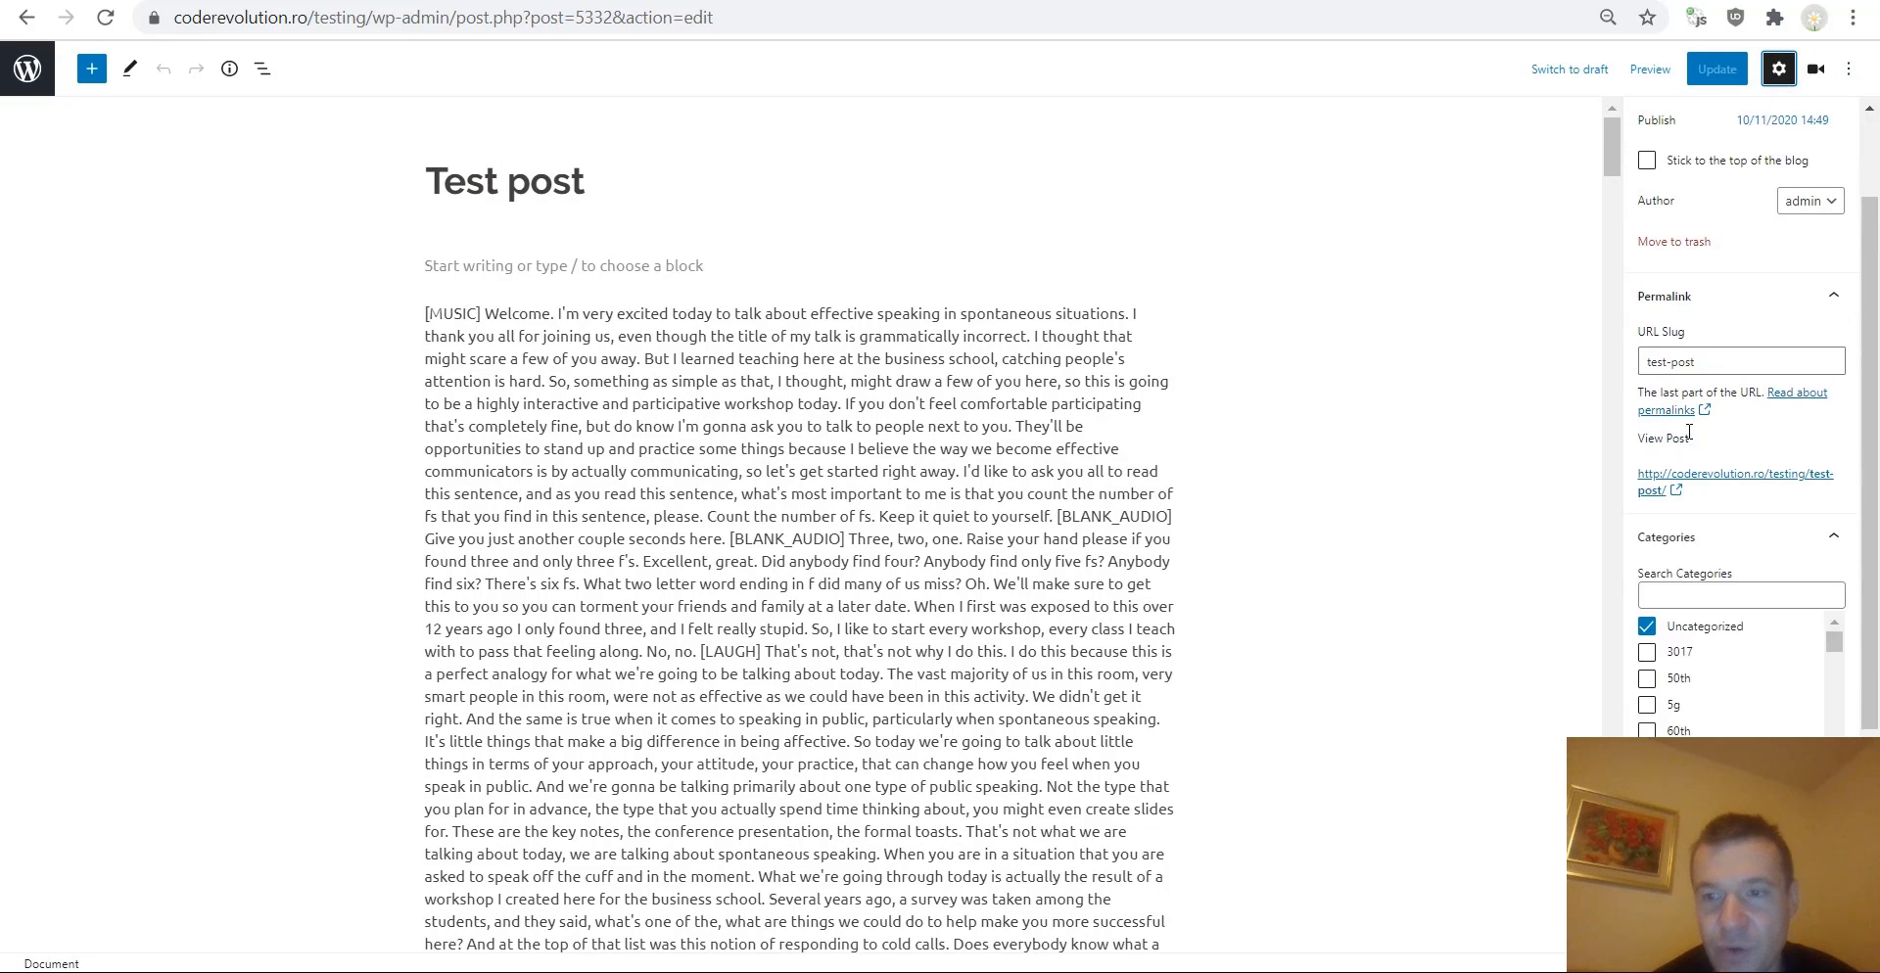
pyautogui.click(1679, 487)
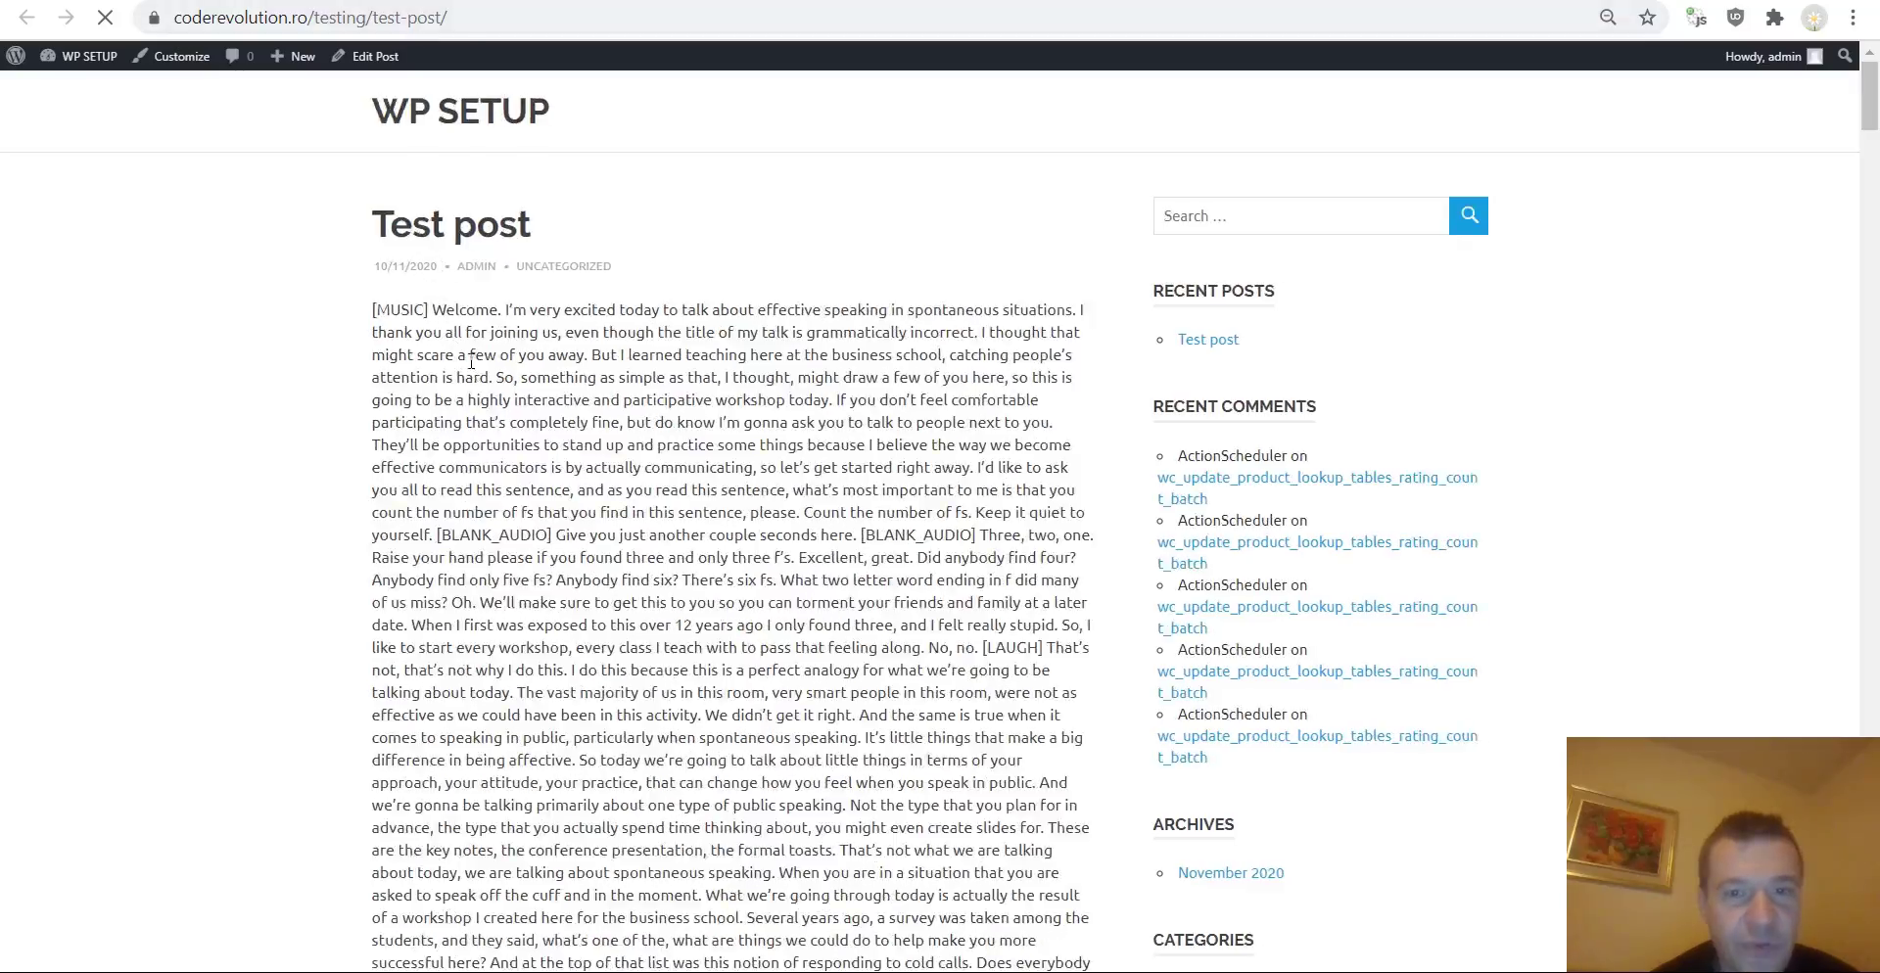
# Try the Twitter share button below the post, then return to the social settings tab.
pyautogui.scroll(-14, 471, 362)
pyautogui.moveTo(1868, 241); pyautogui.dragTo(1857, 954)
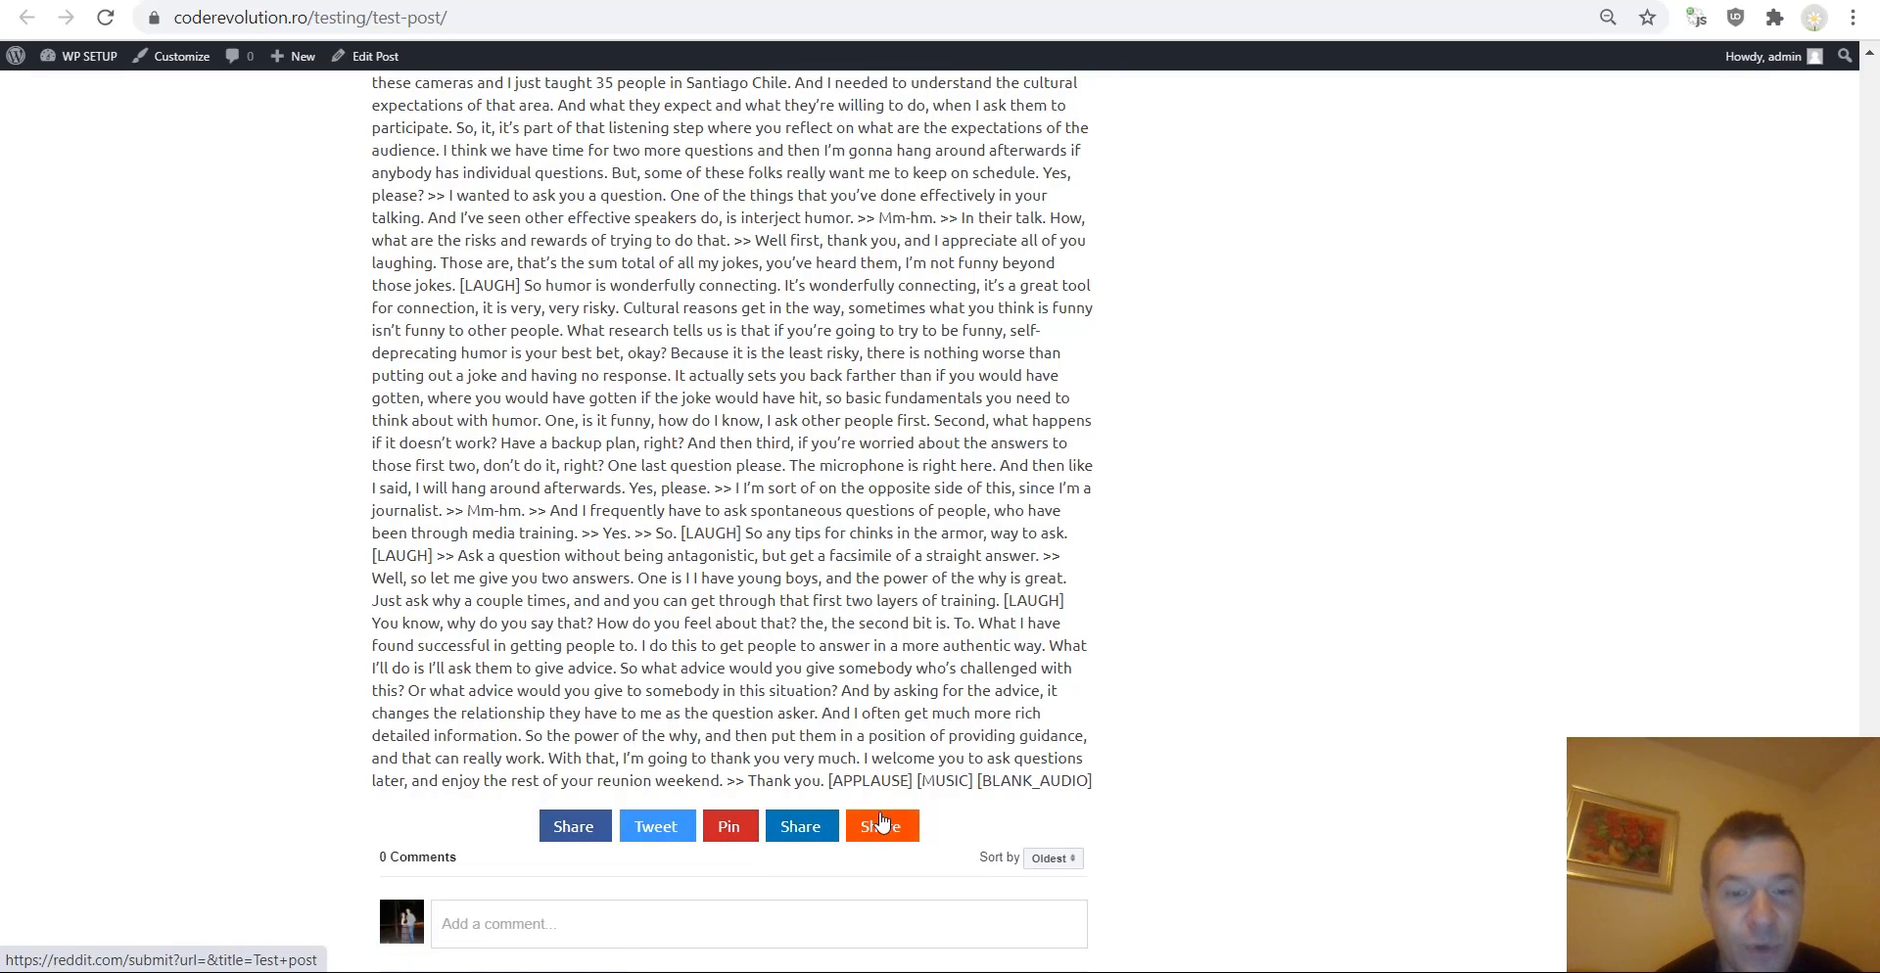
pyautogui.click(651, 828)
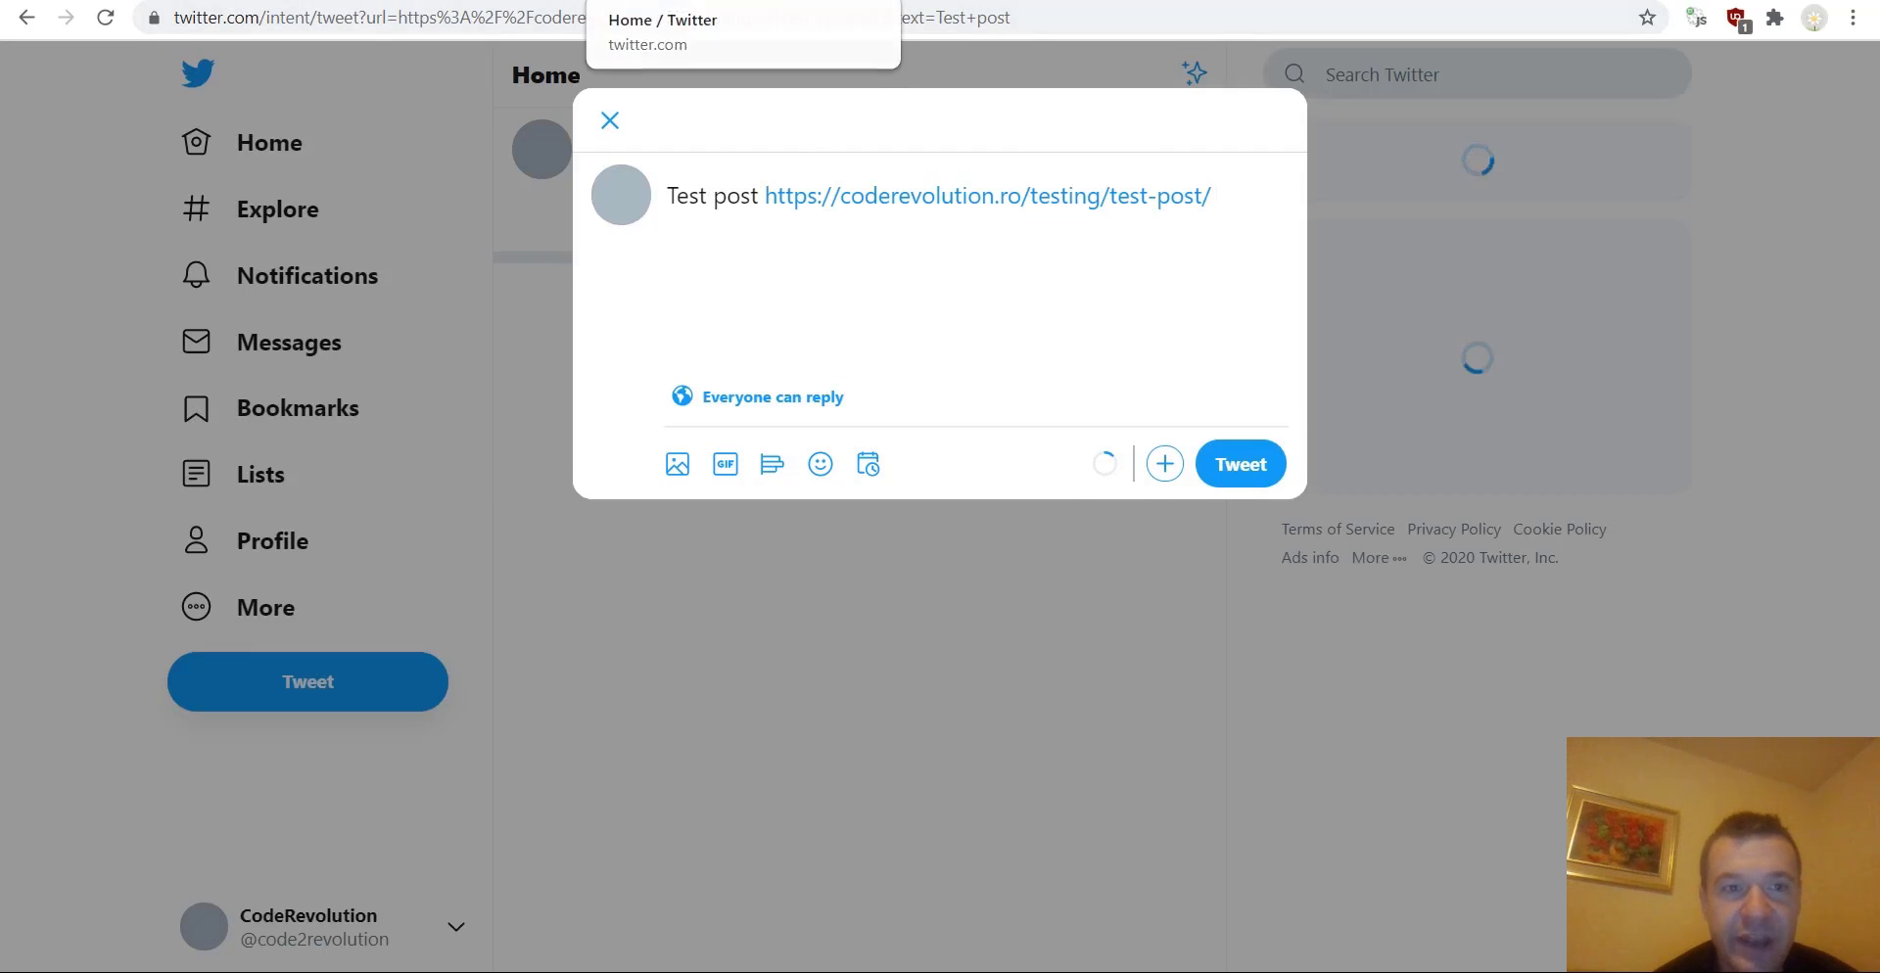
pyautogui.click(859, 0)
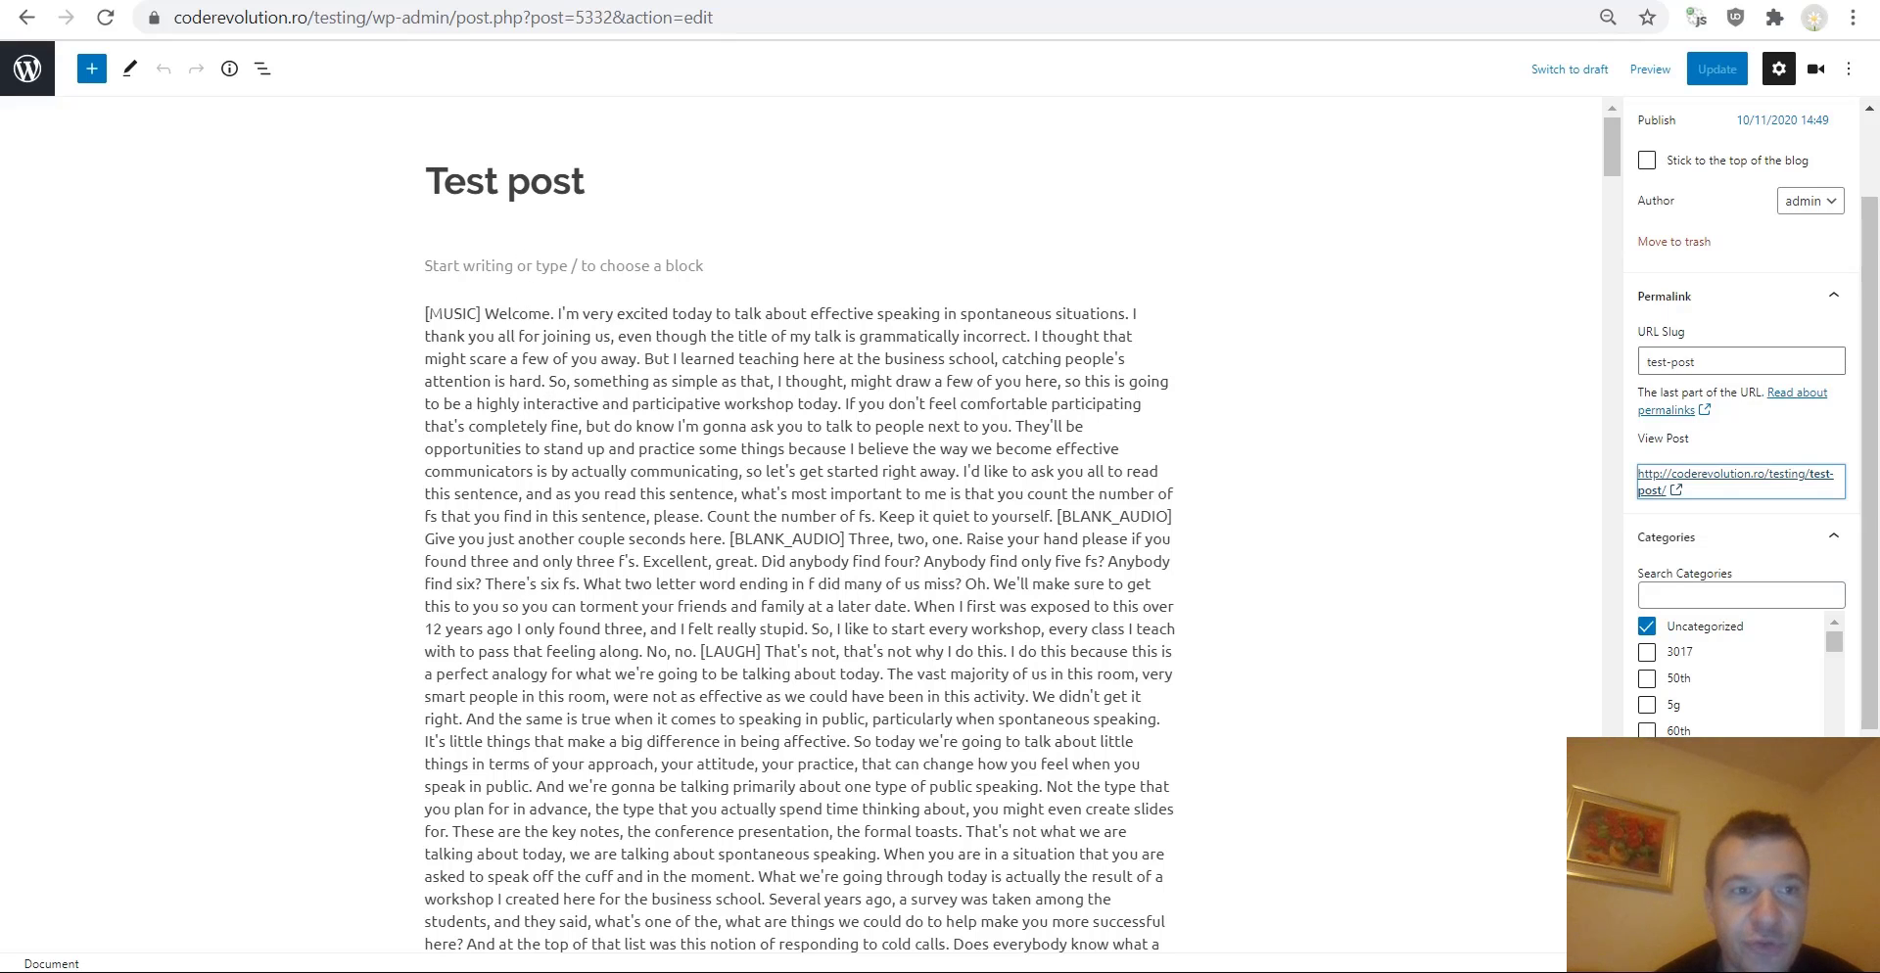
pyautogui.click(118, 0)
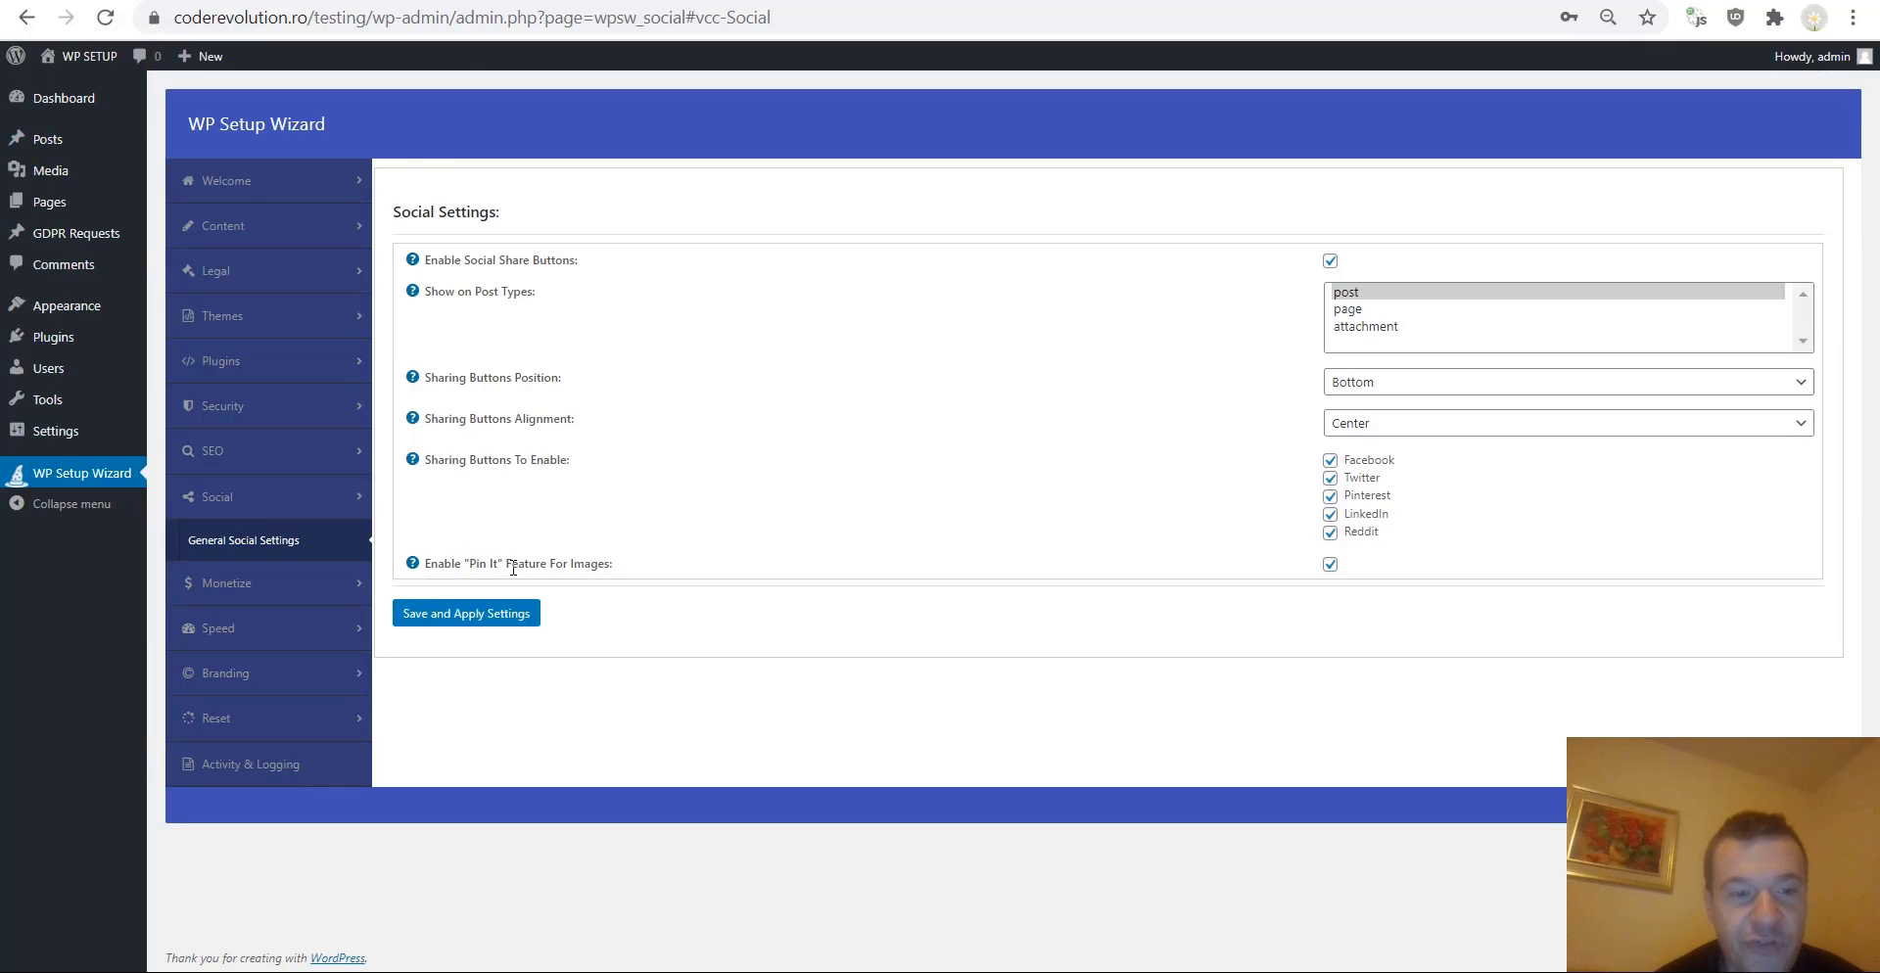
# Return to the Test post editor and insert an Image block at the top of the content.
pyautogui.click(353, 0)
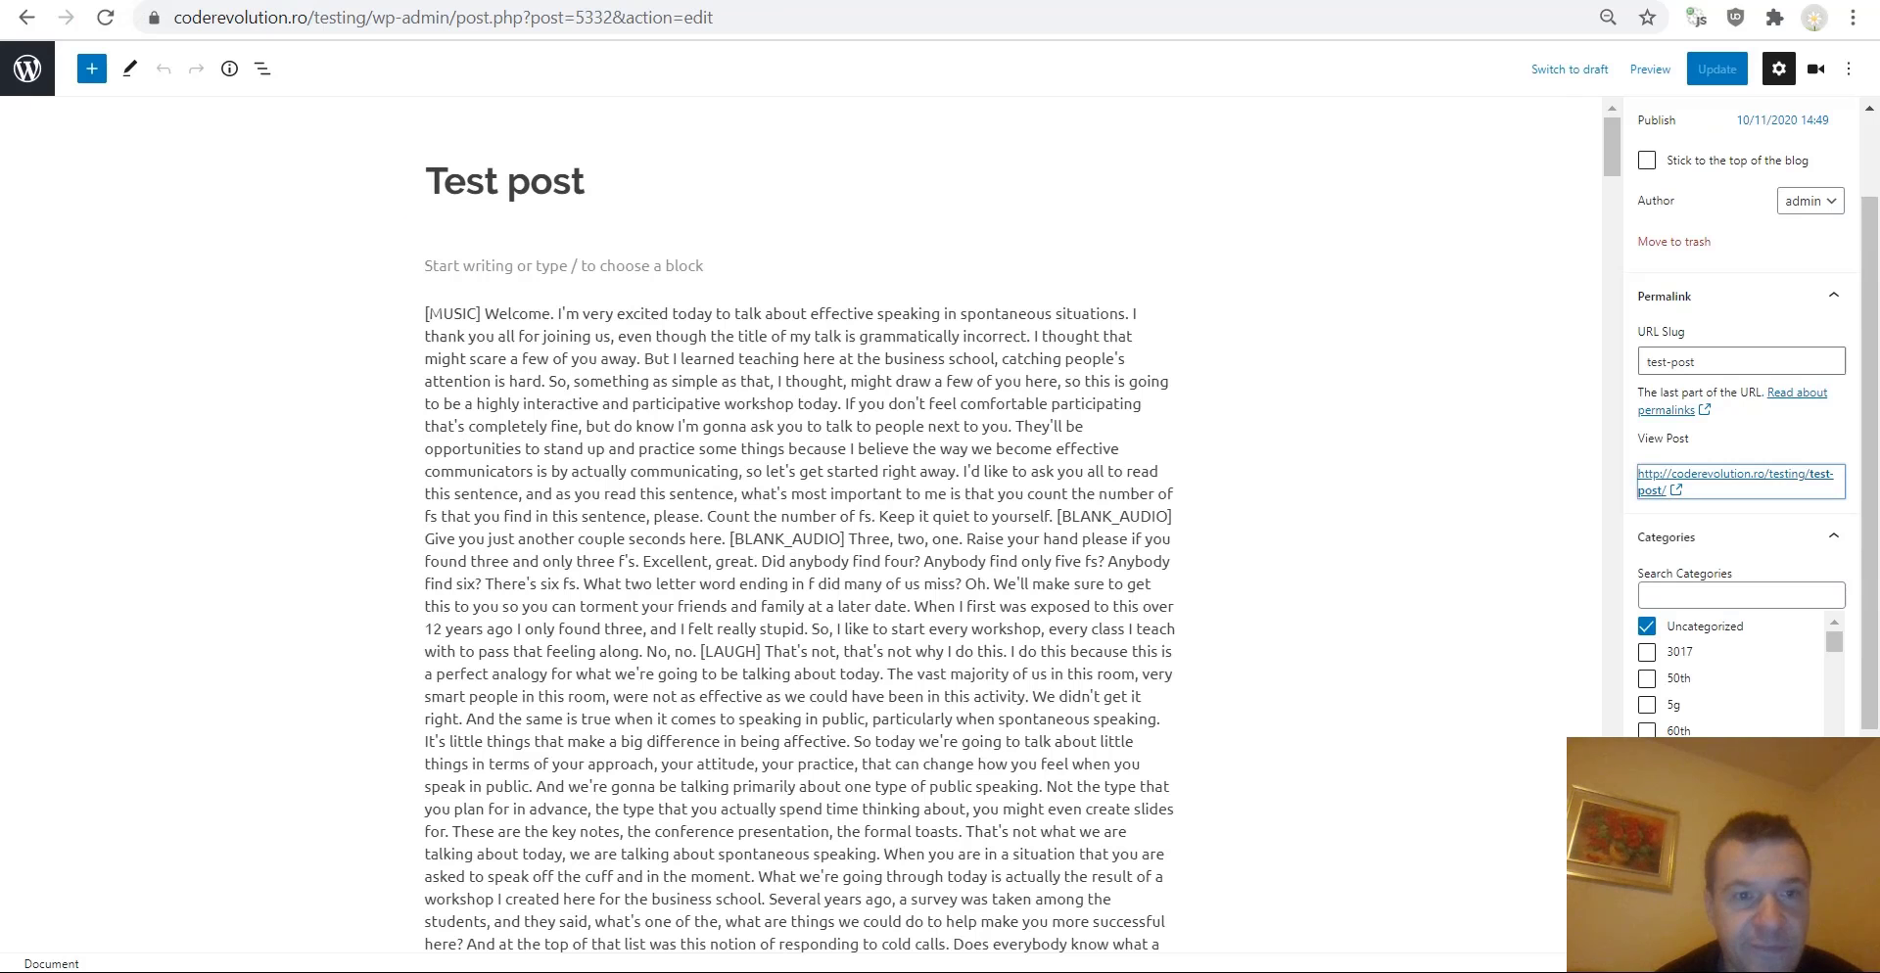
pyautogui.click(432, 269)
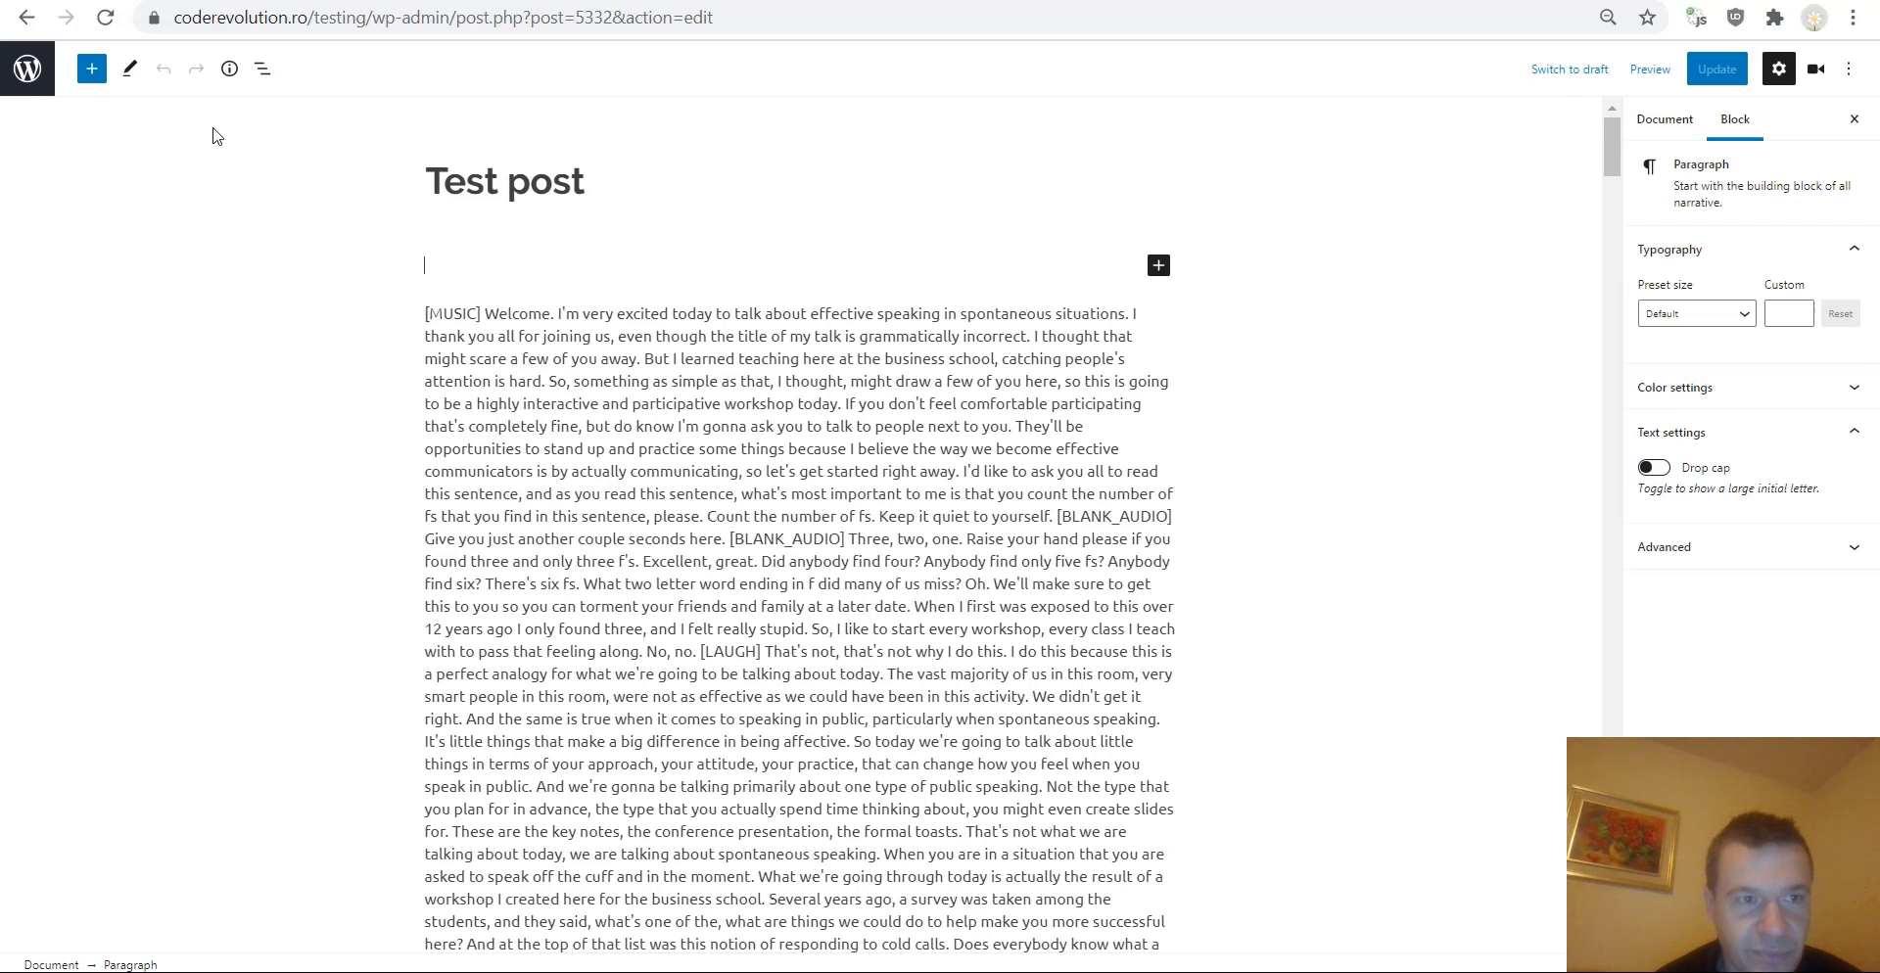
pyautogui.click(1160, 266)
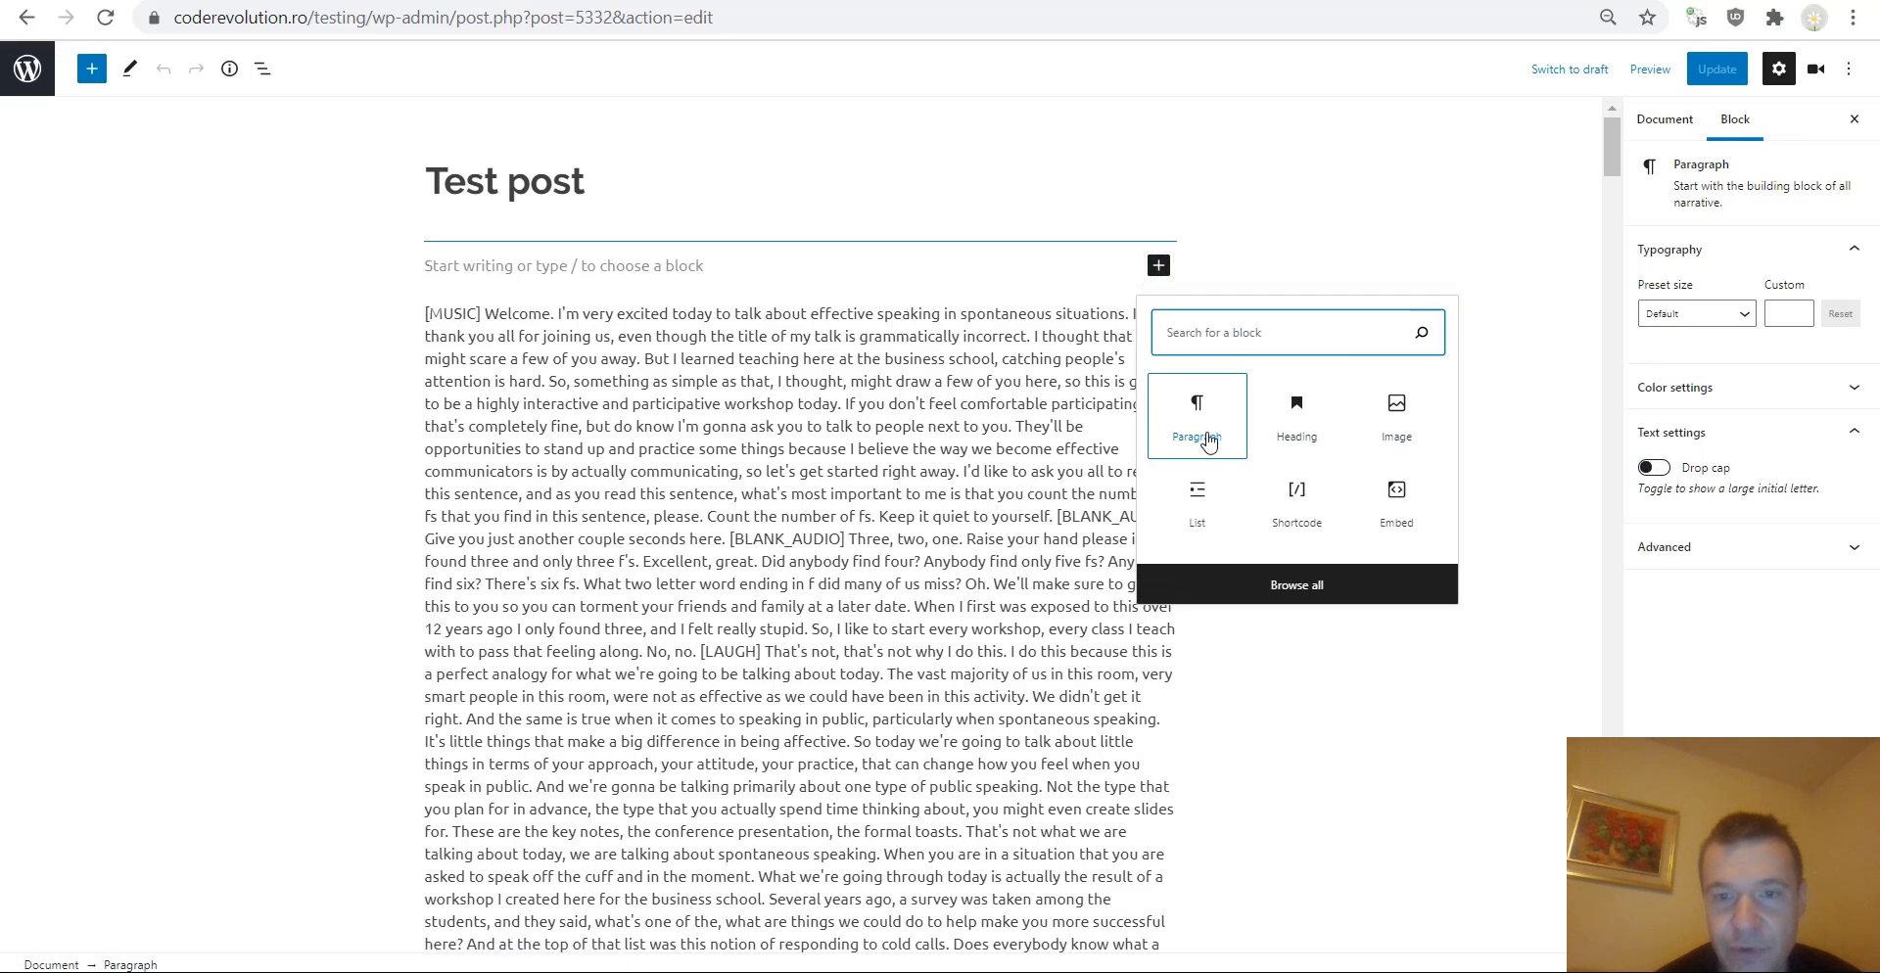
pyautogui.click(1567, 395)
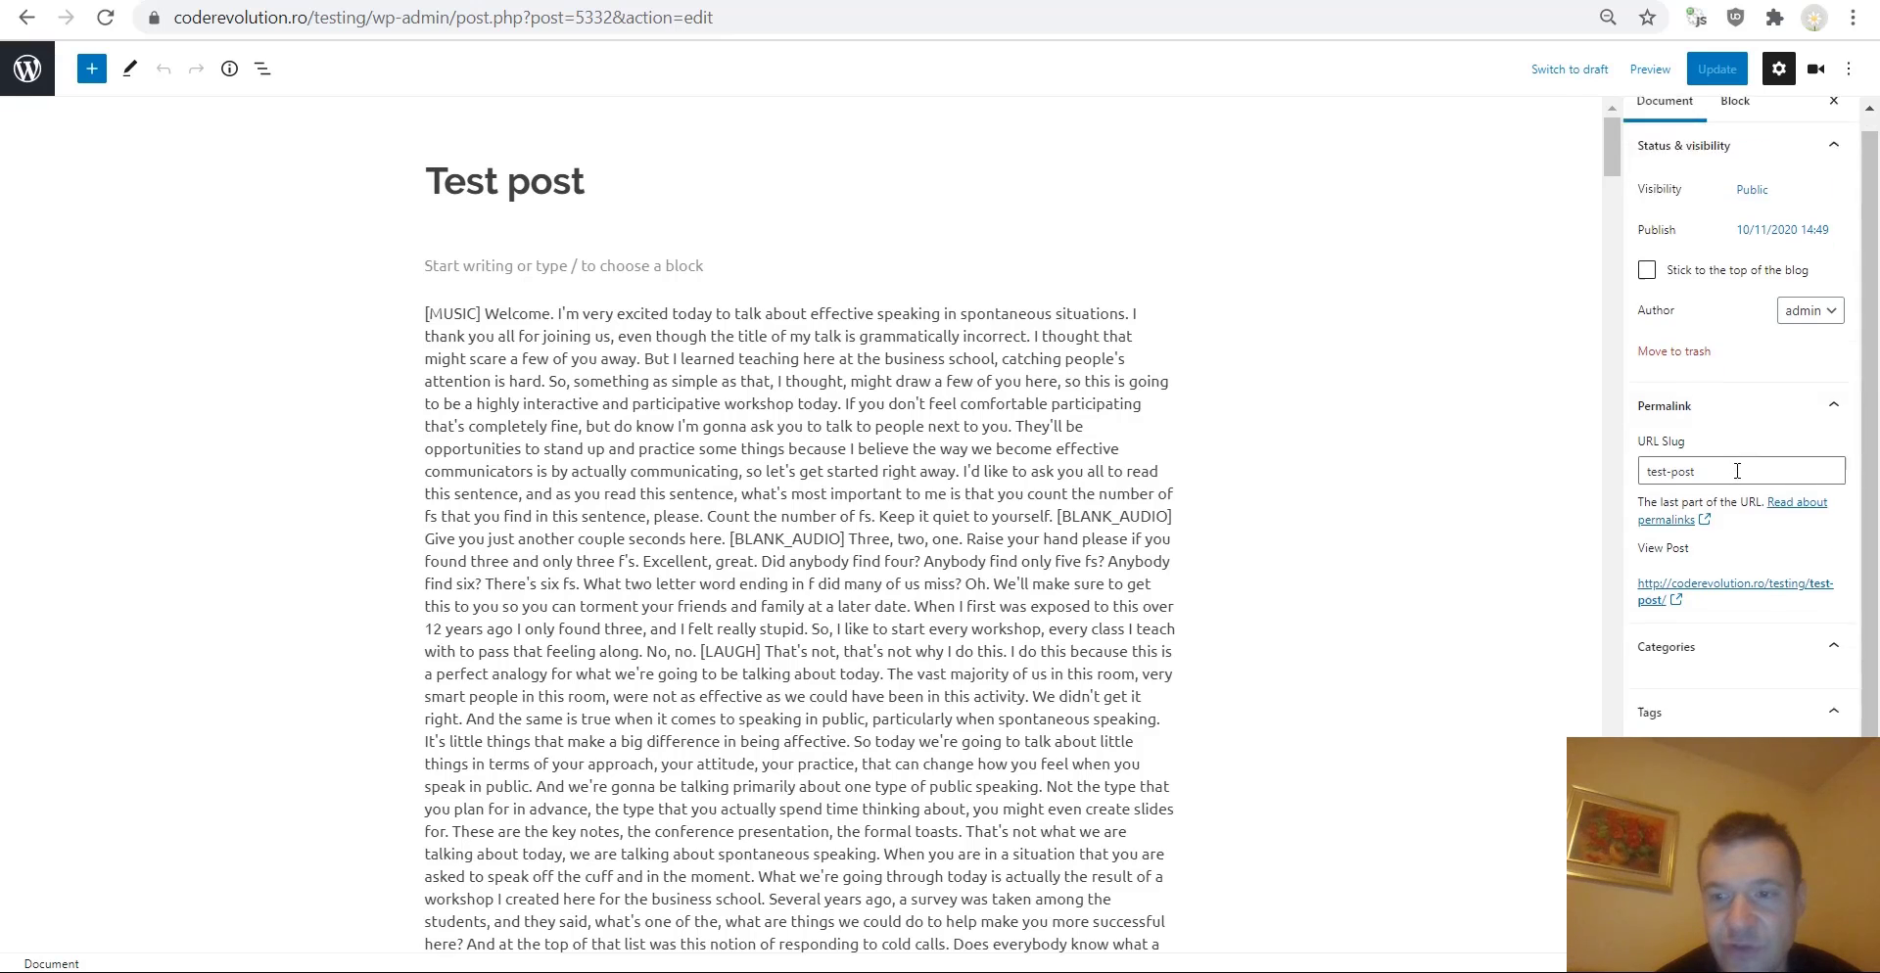
pyautogui.scroll(-2, 1742, 470)
pyautogui.click(768, 266)
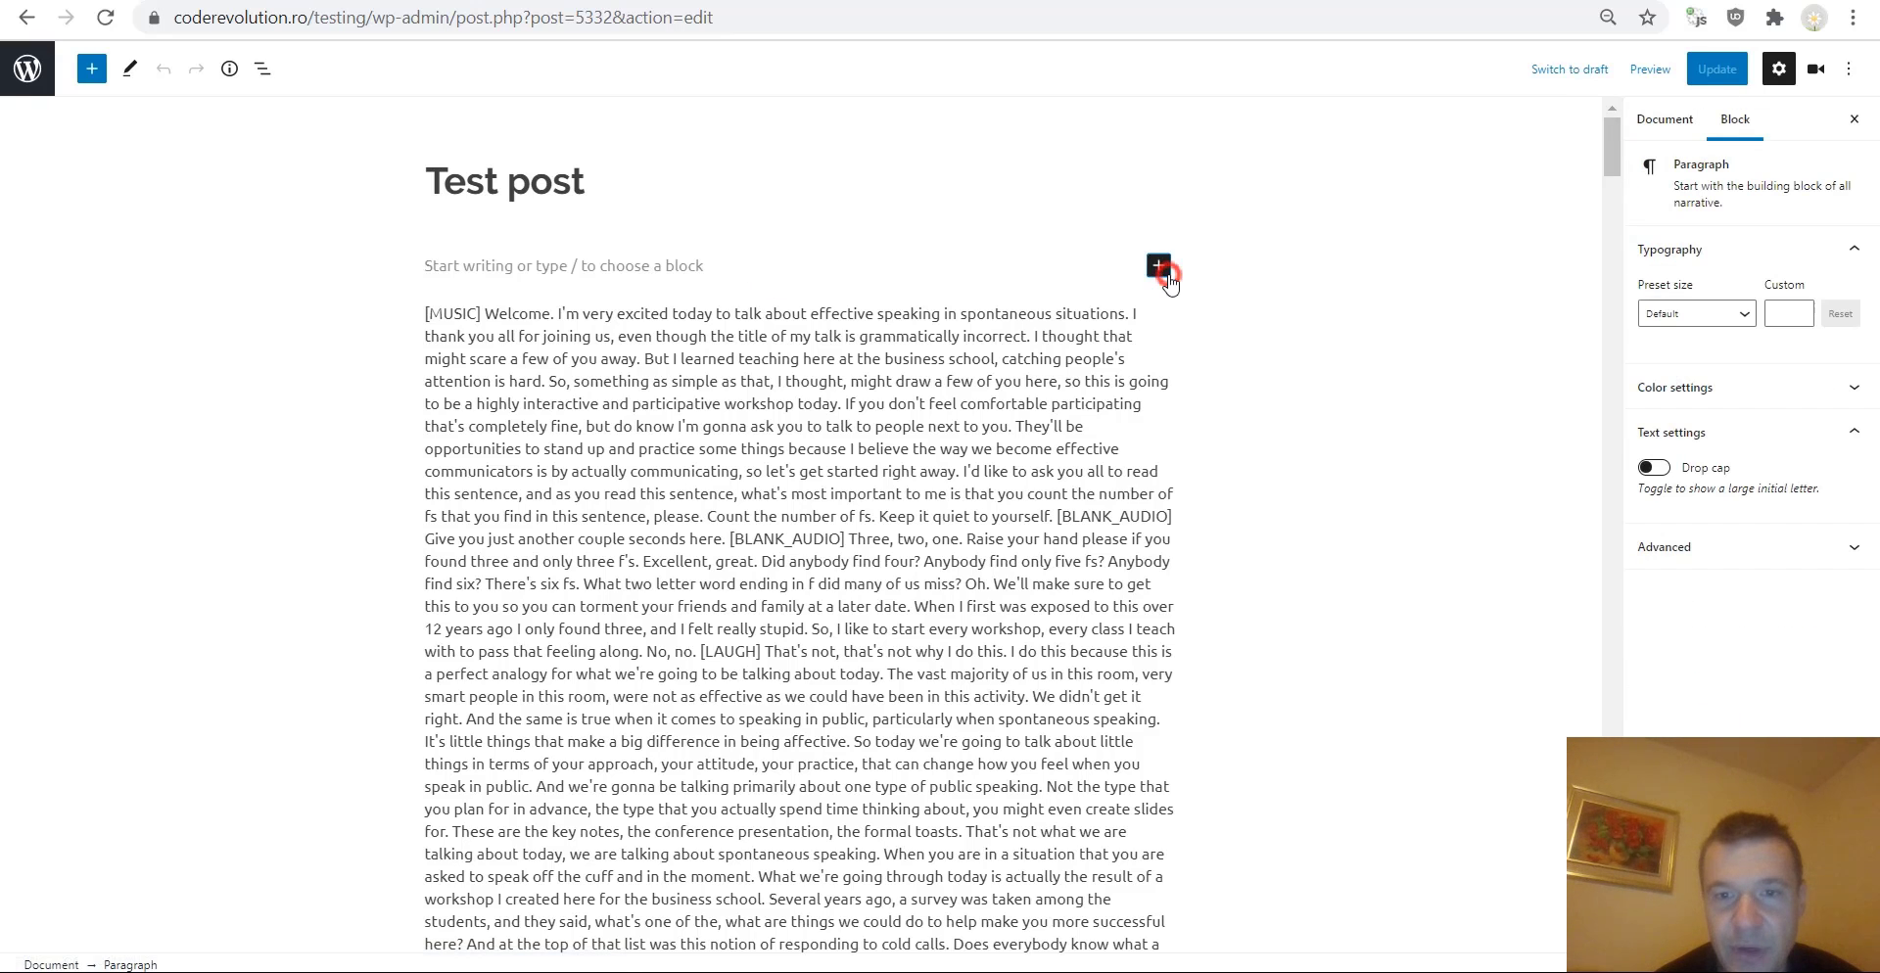
pyautogui.click(1158, 265)
pyautogui.click(1396, 416)
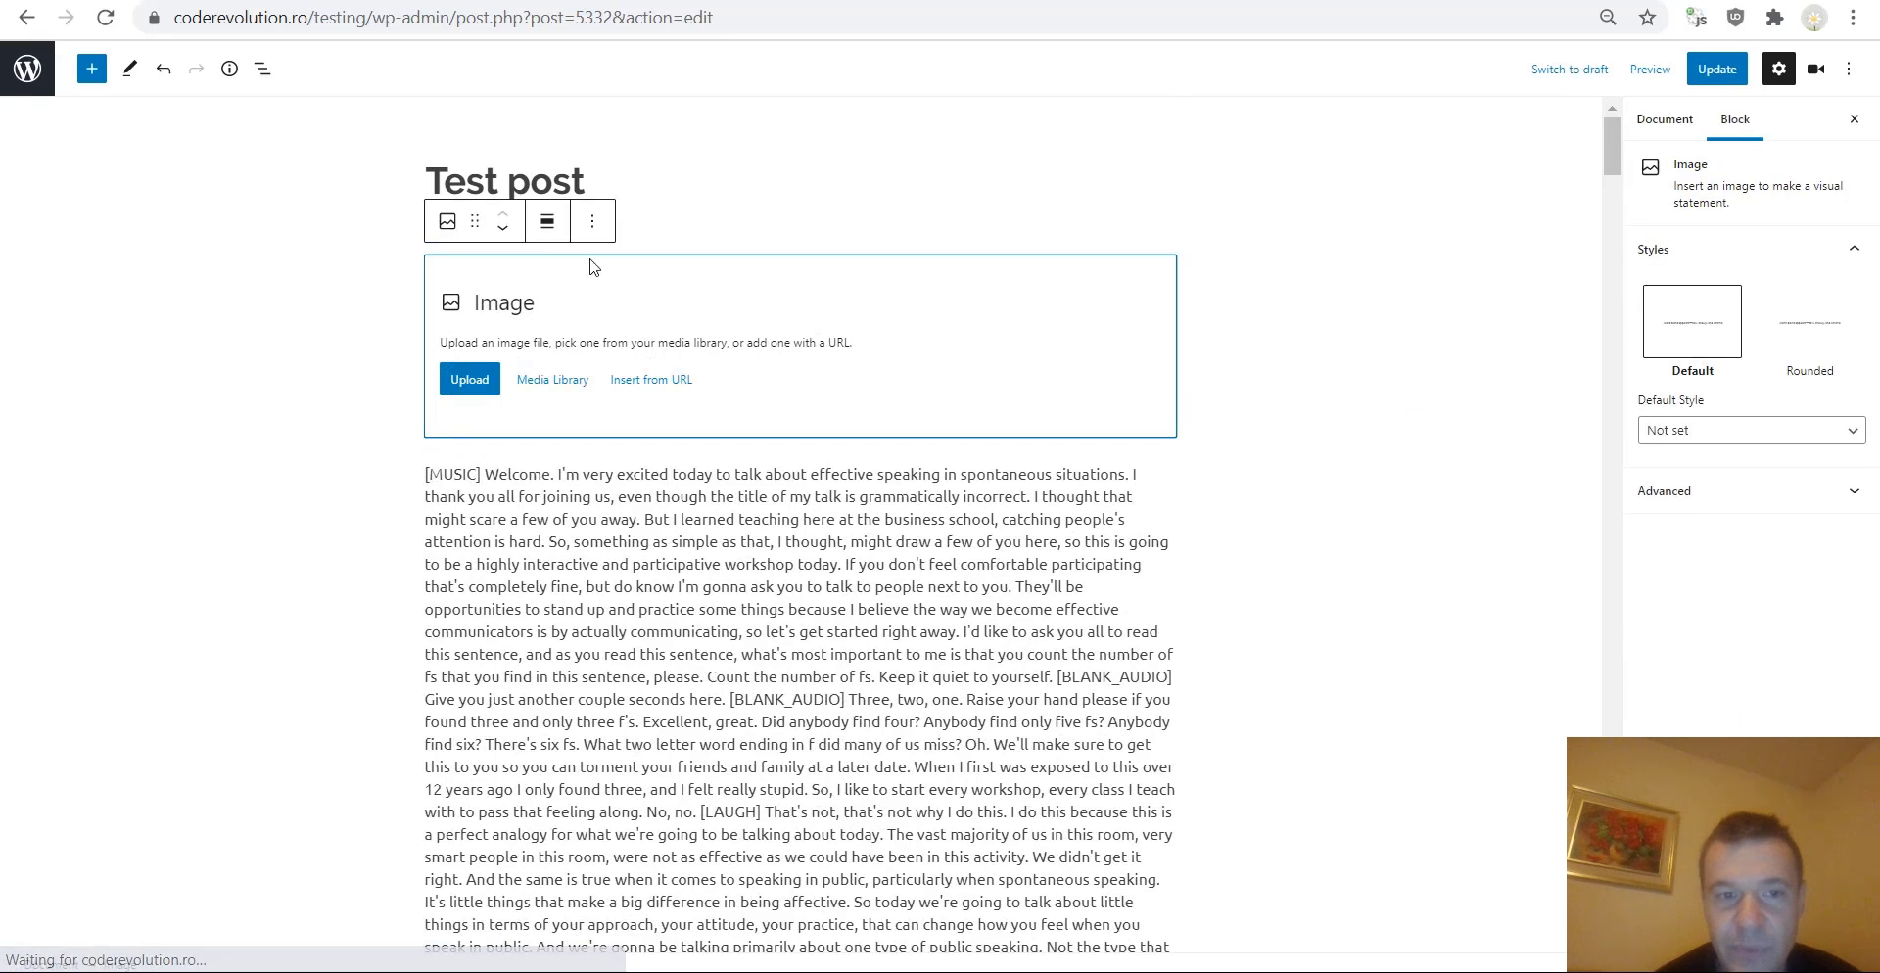
# Fill the Image block with the motorcycle-rider photo from the Media Library.
pyautogui.click(471, 386)
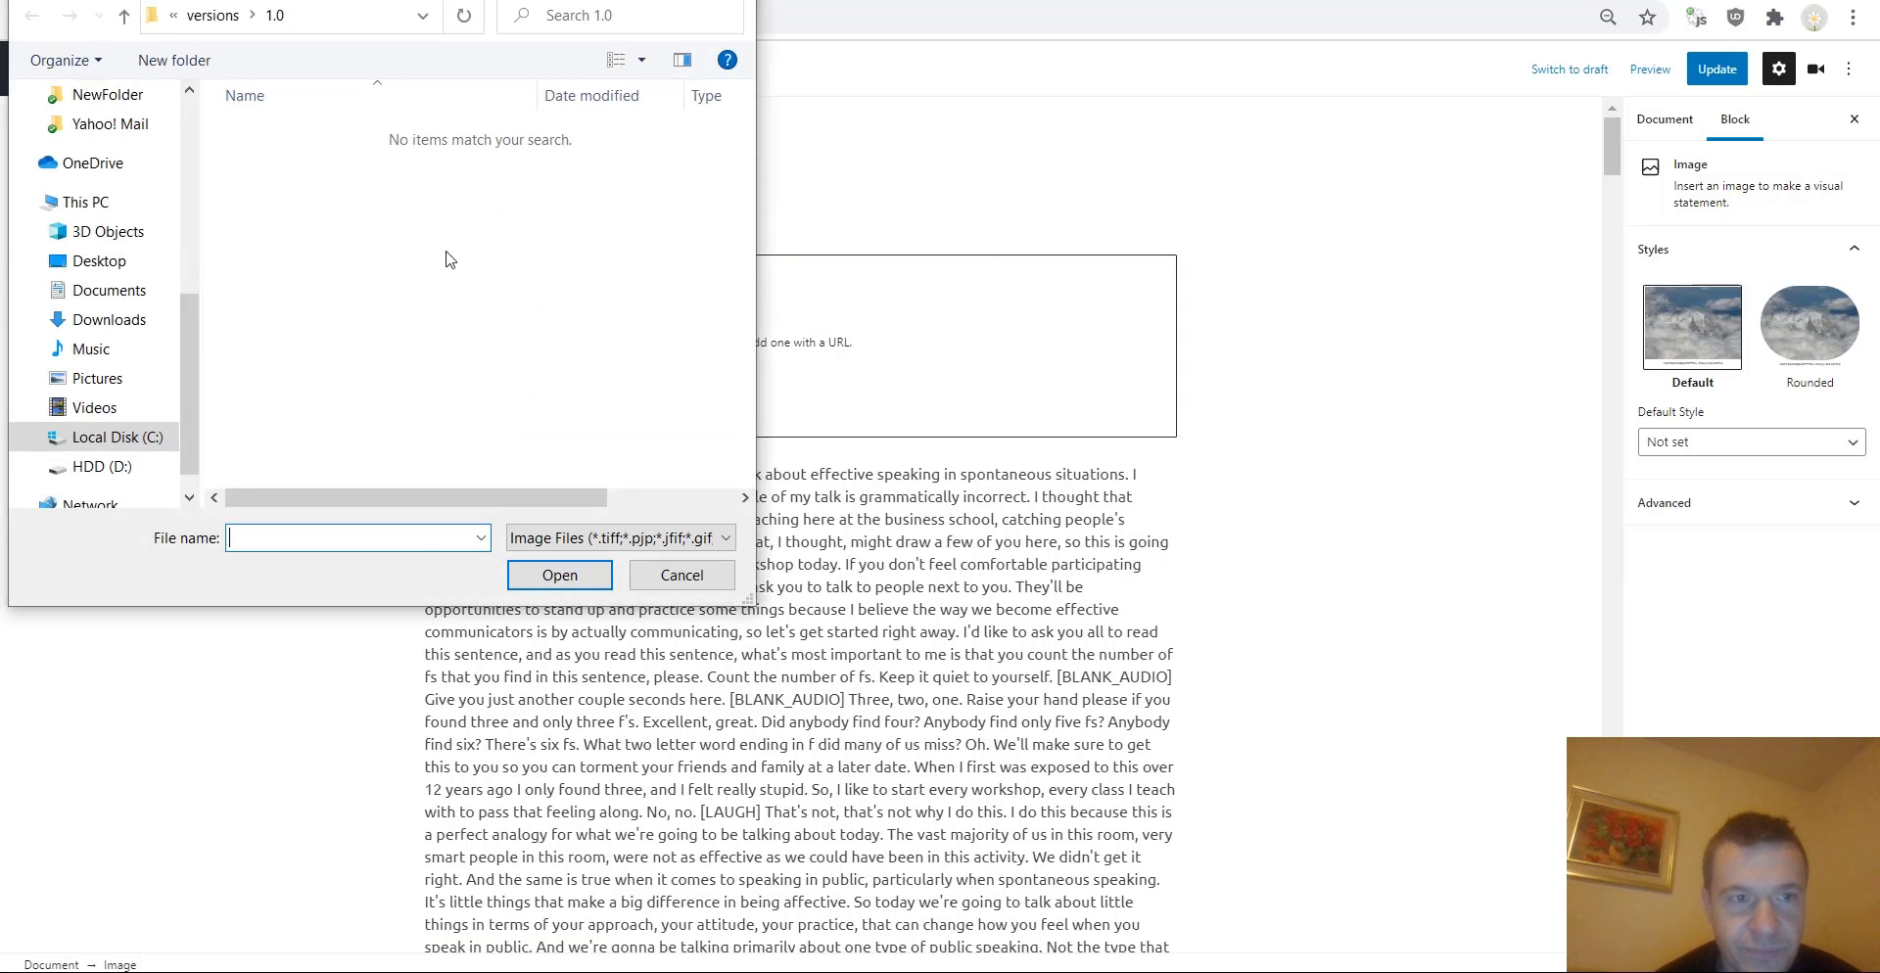
pyautogui.click(652, 566)
pyautogui.click(554, 378)
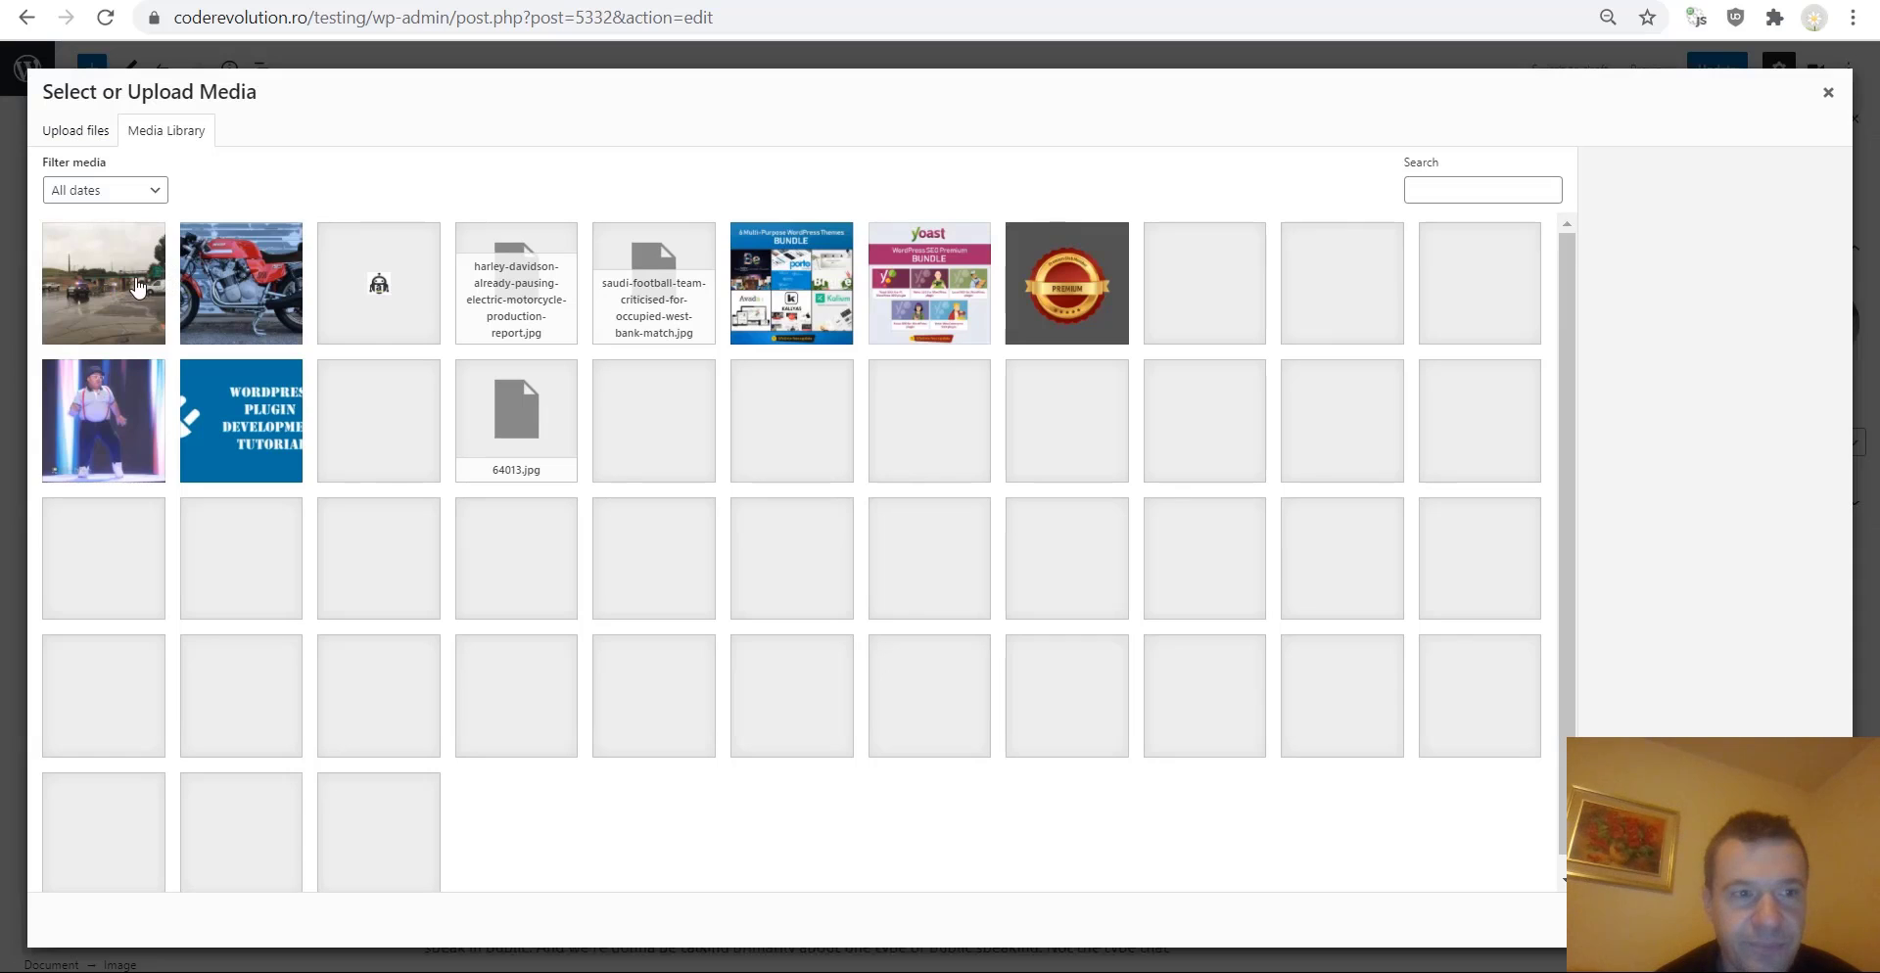
pyautogui.click(137, 284)
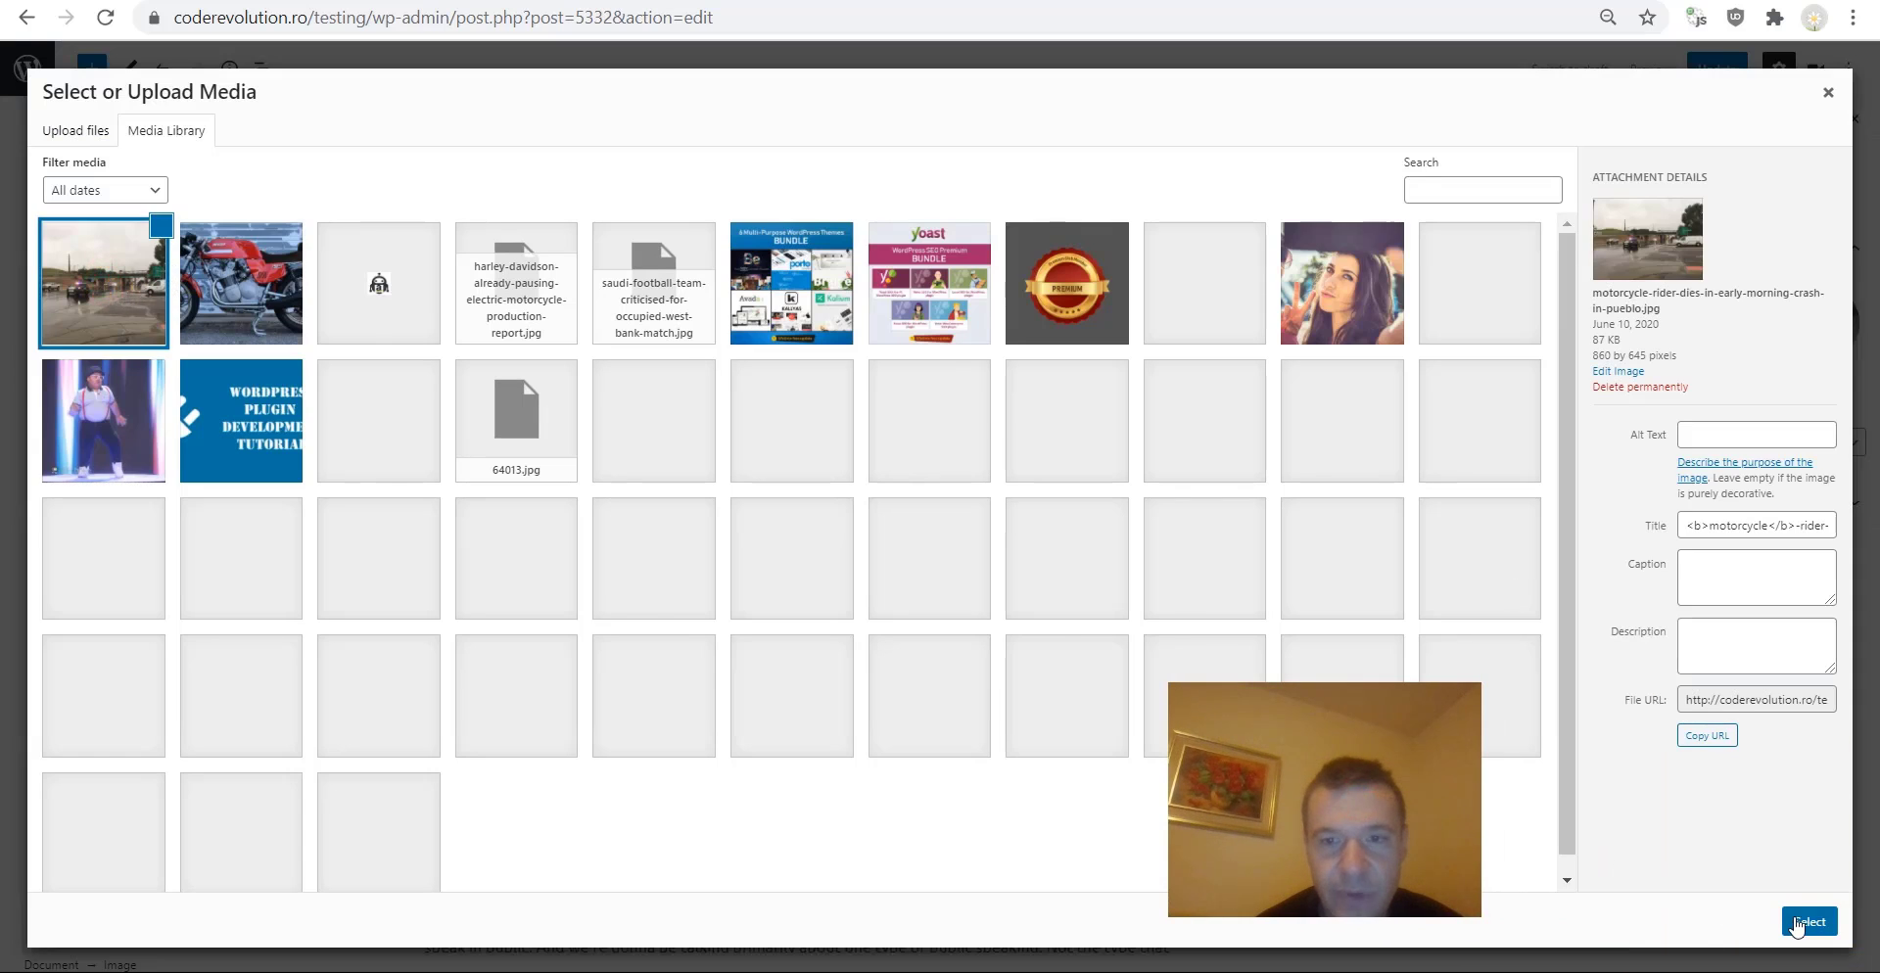
pyautogui.click(1809, 922)
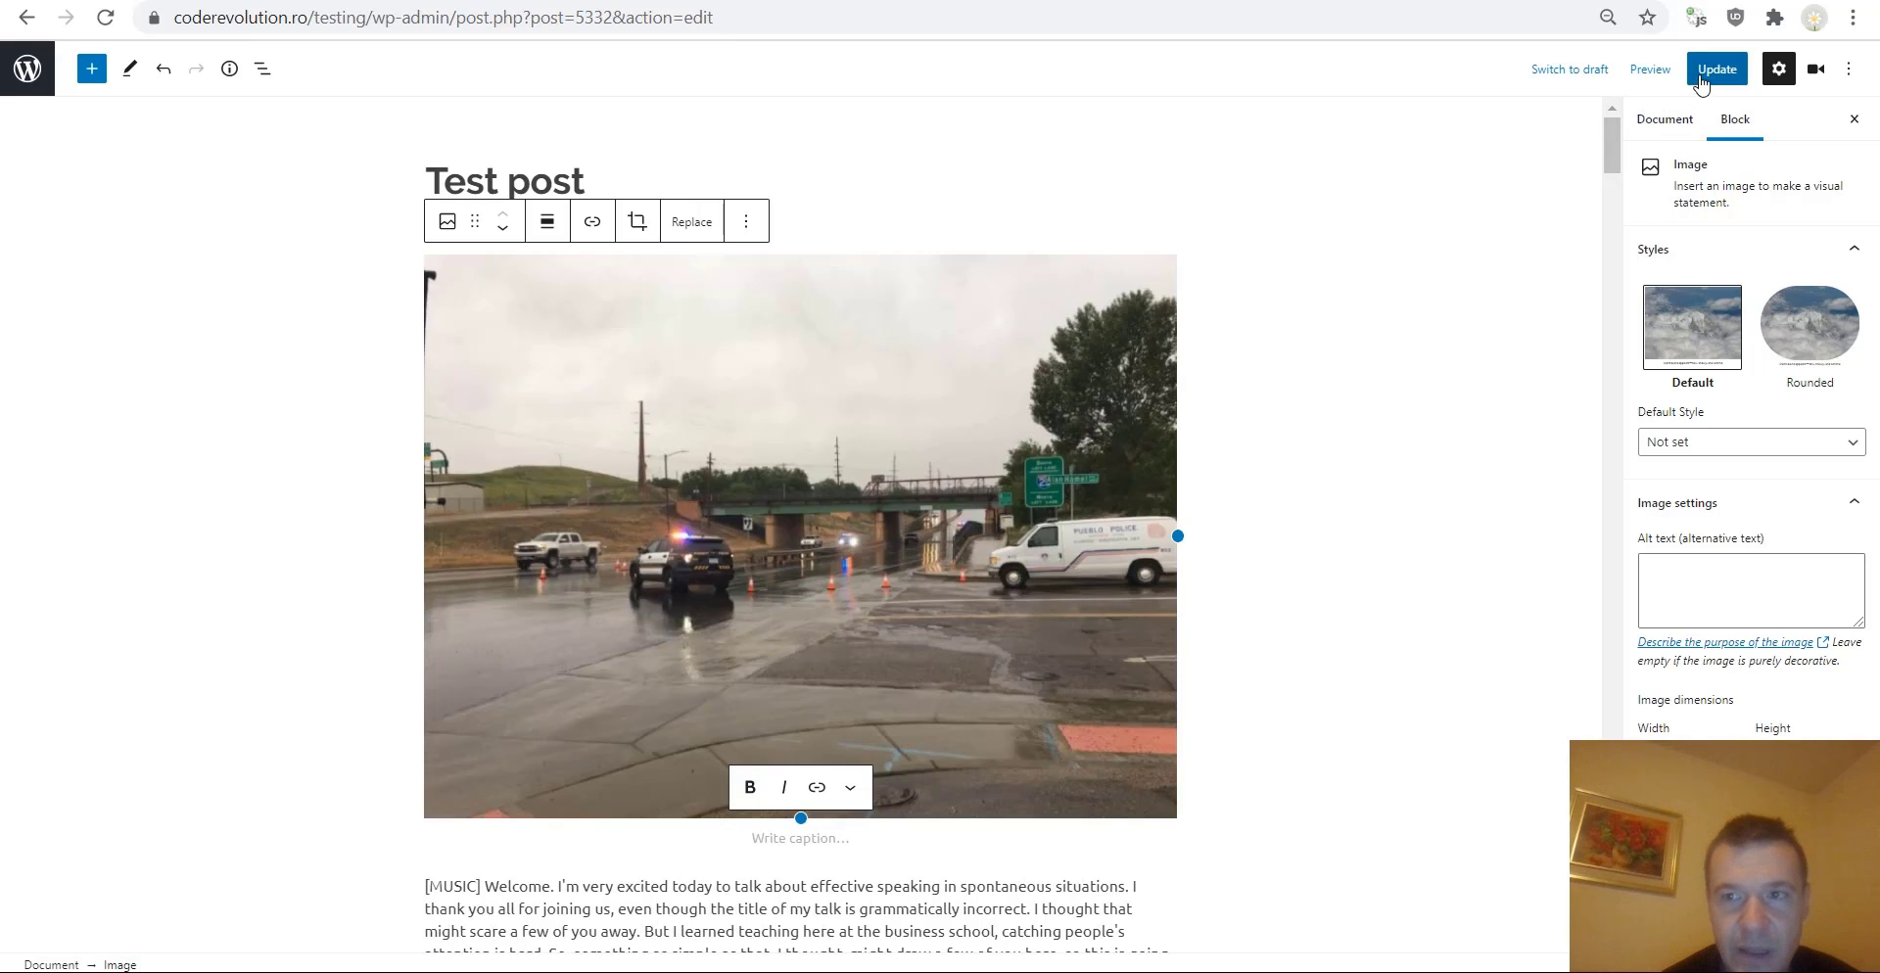
# Update the Test post.
pyautogui.click(1701, 71)
pyautogui.scroll(-5, 1361, 294)
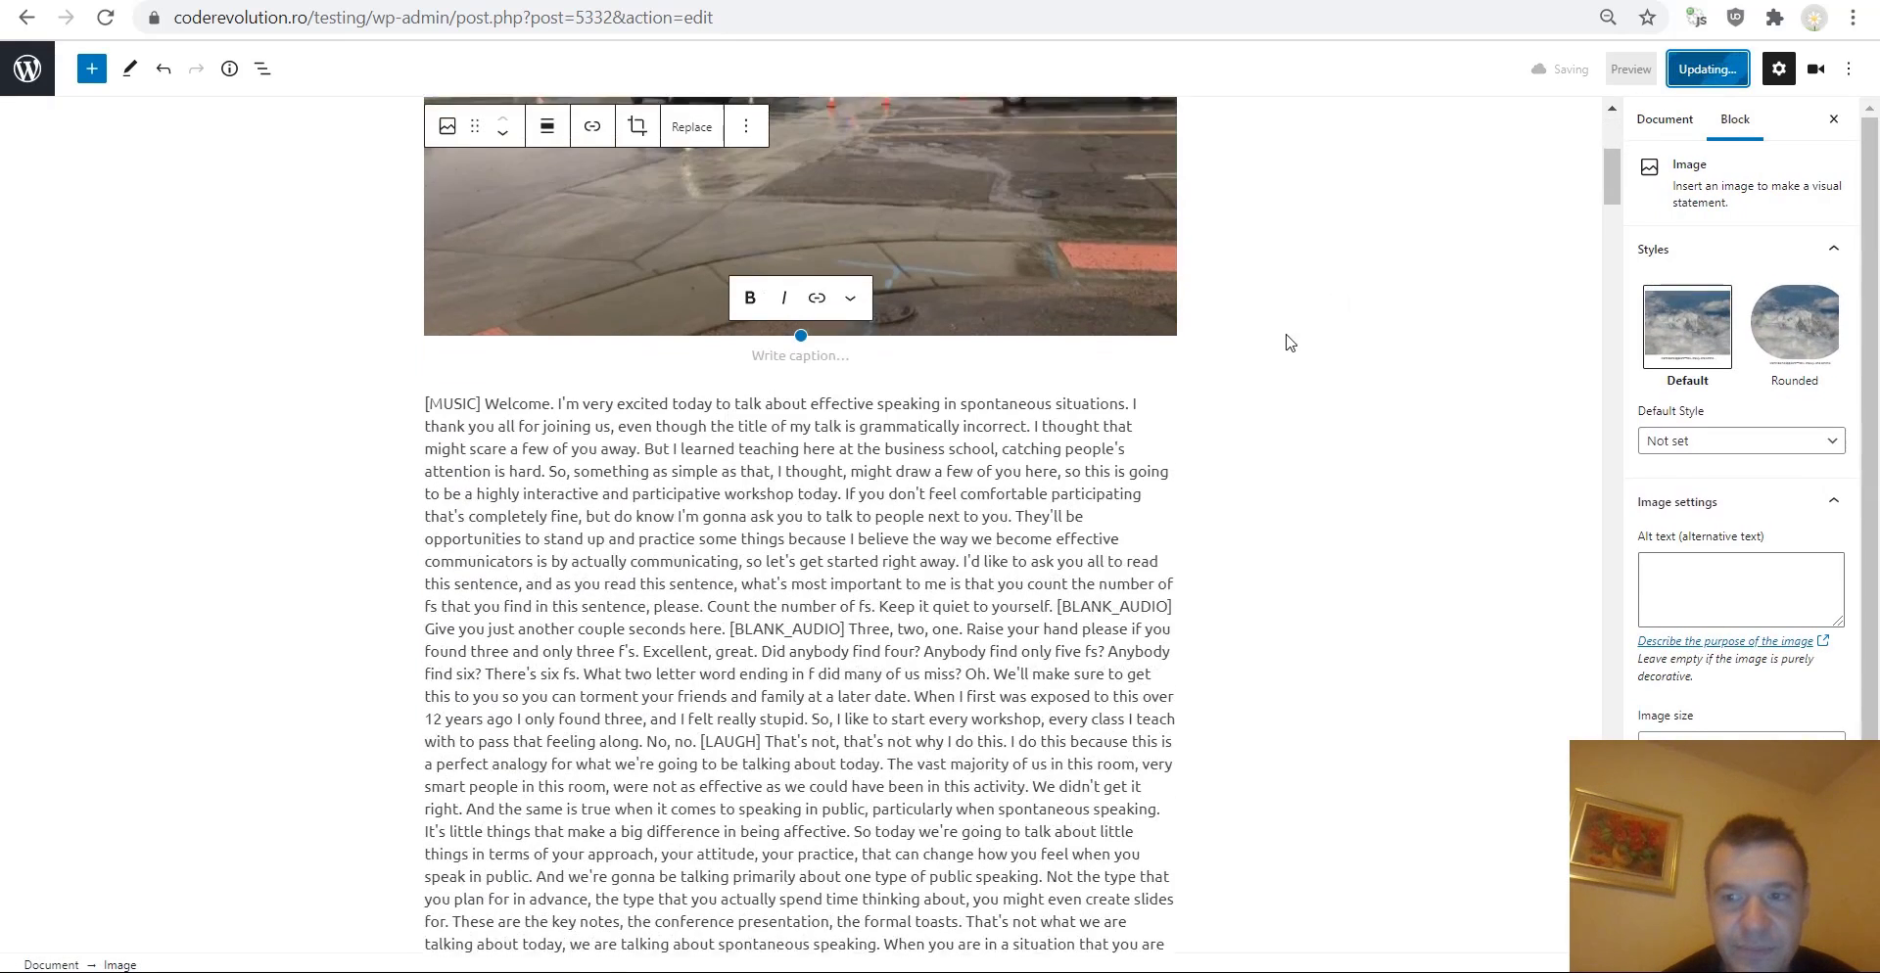
pyautogui.scroll(5, 1289, 342)
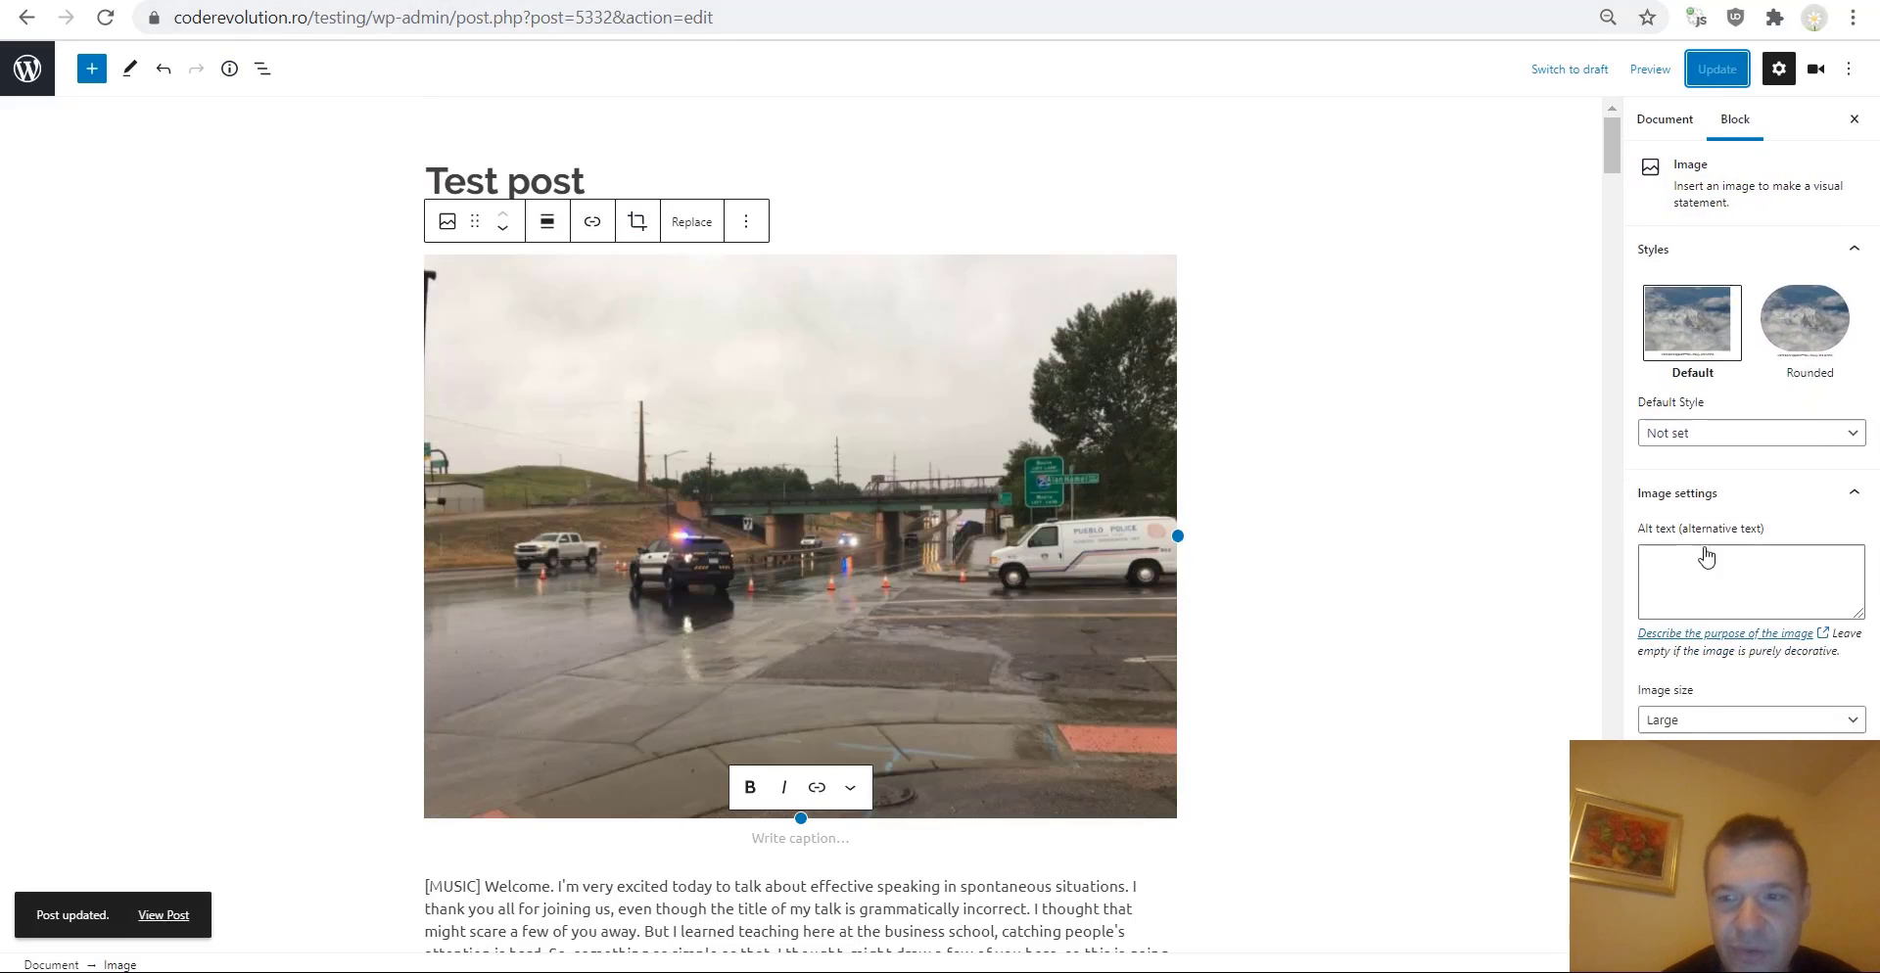
# View the updated Test post through its permalink in the document settings.
pyautogui.click(1831, 121)
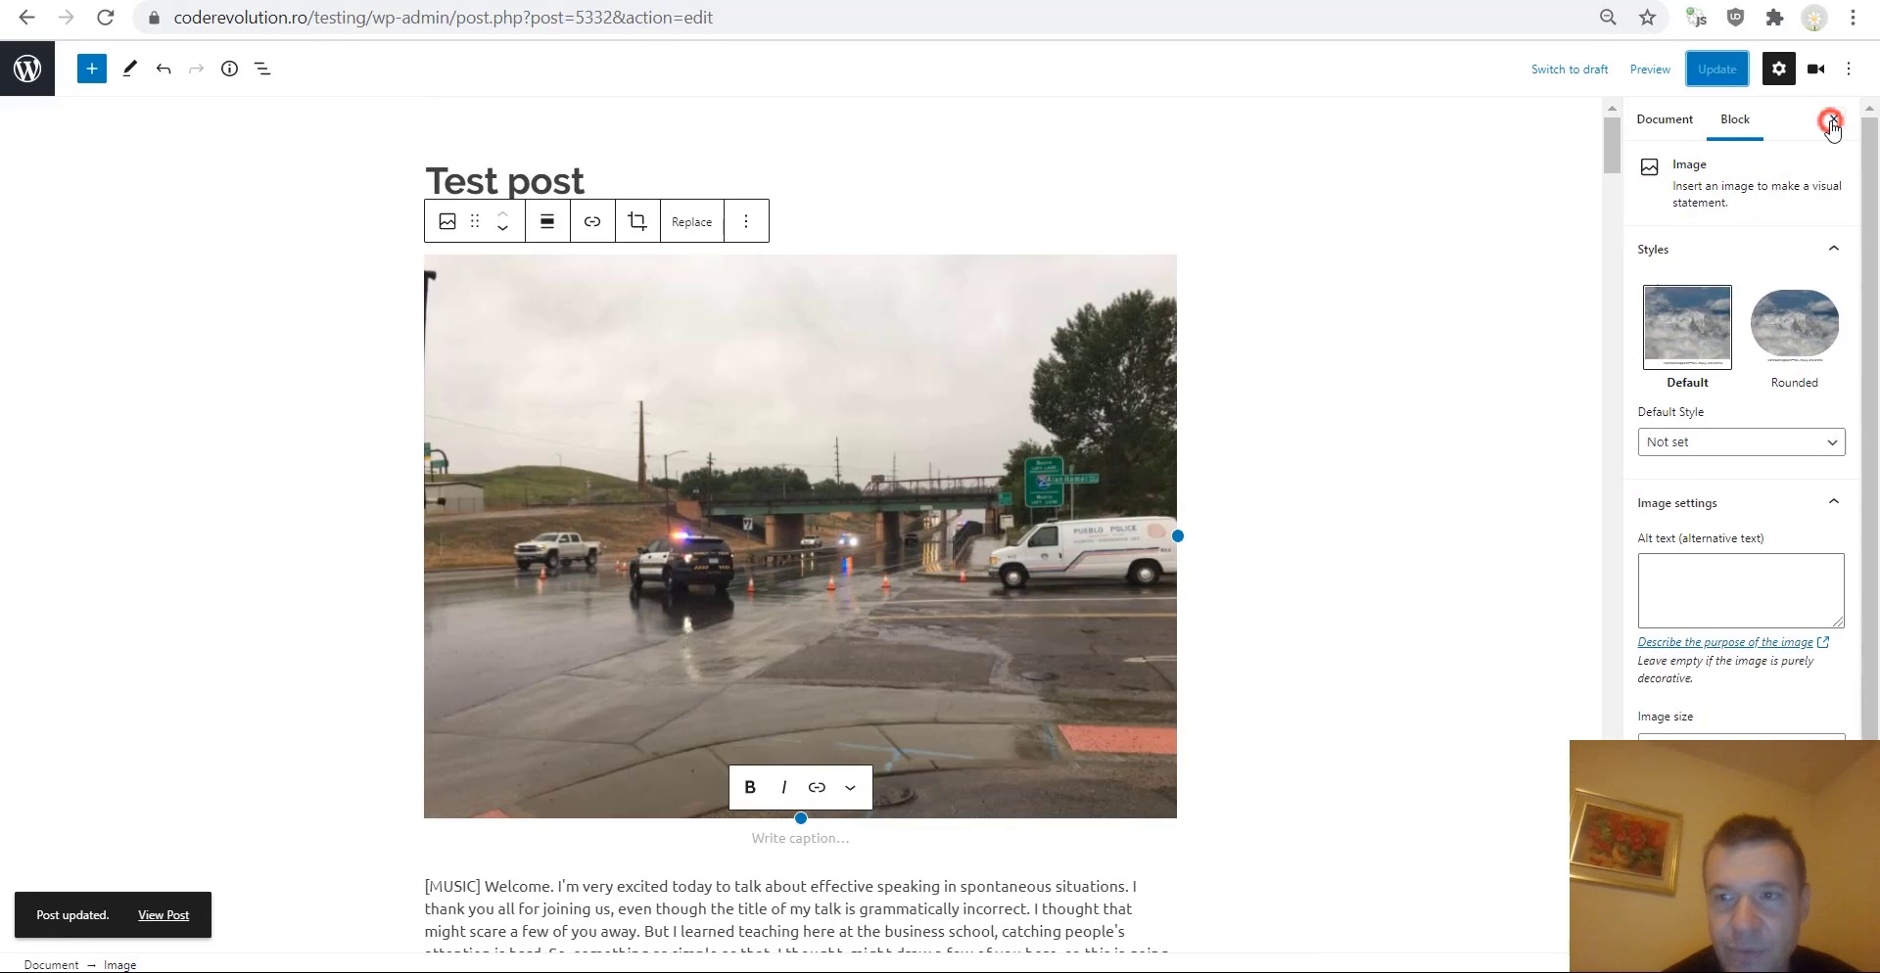
pyautogui.click(1779, 69)
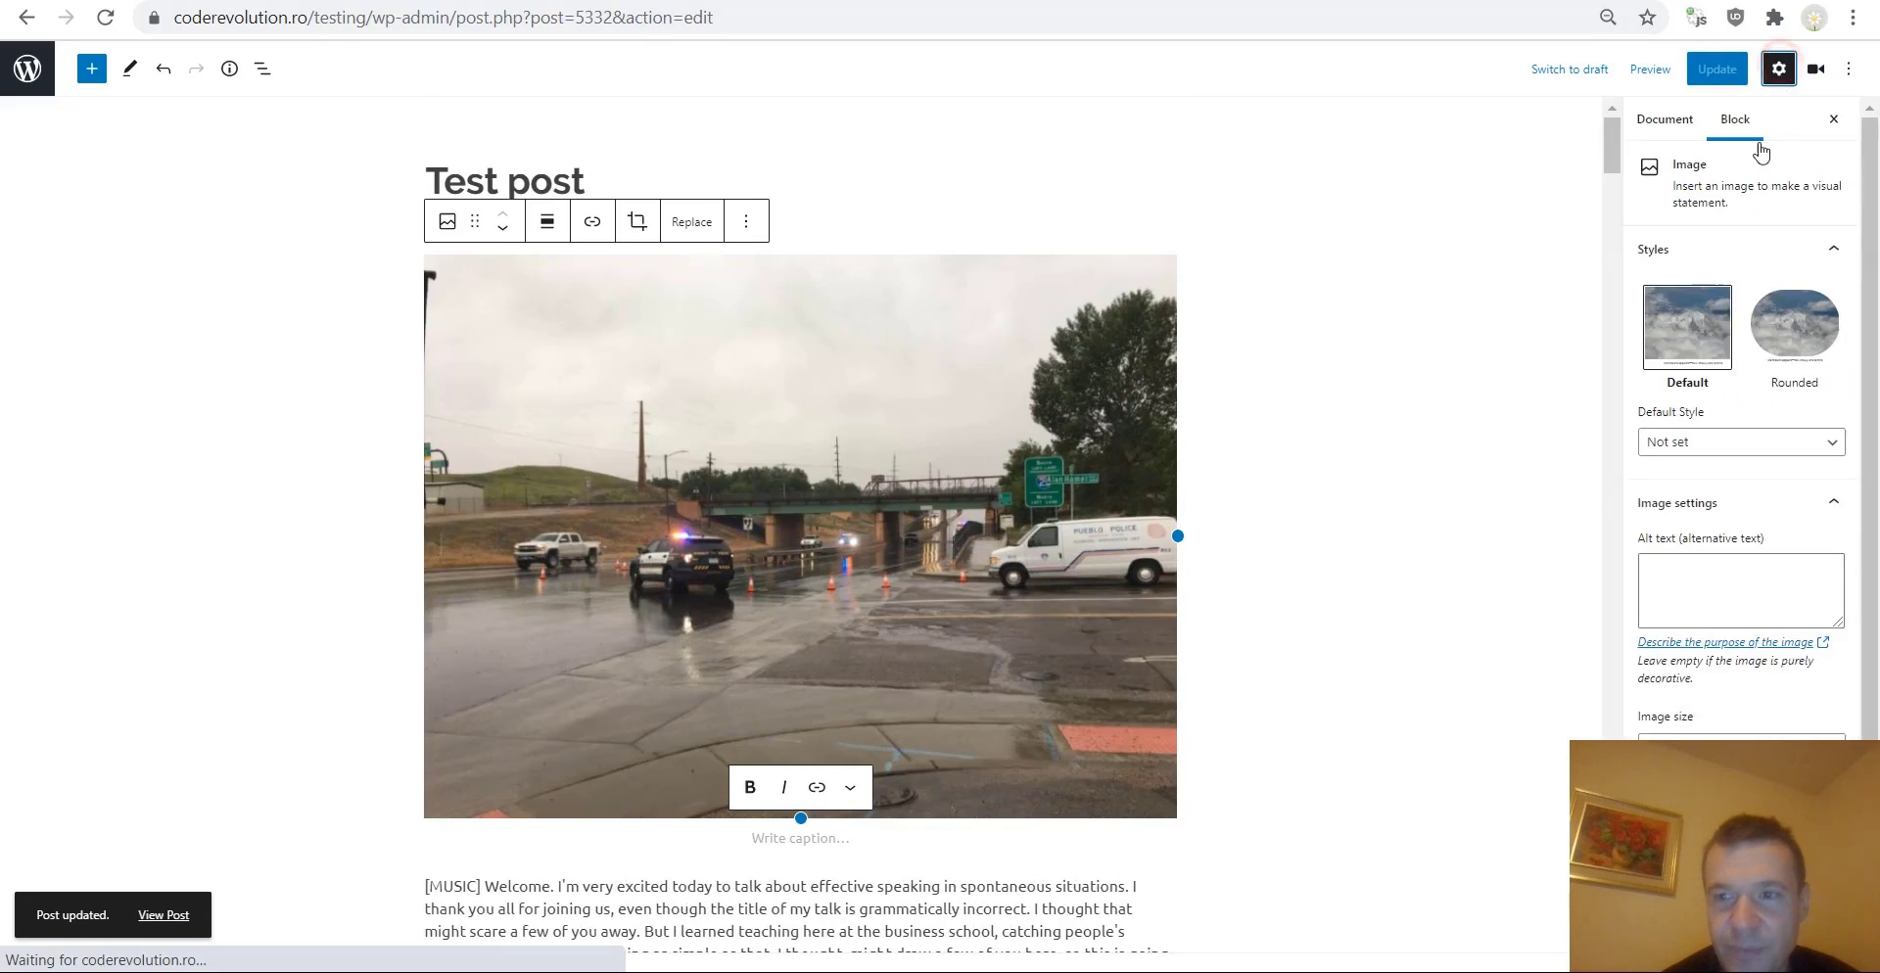
pyautogui.click(1665, 120)
pyautogui.scroll(-2, 1724, 392)
pyautogui.click(1662, 400)
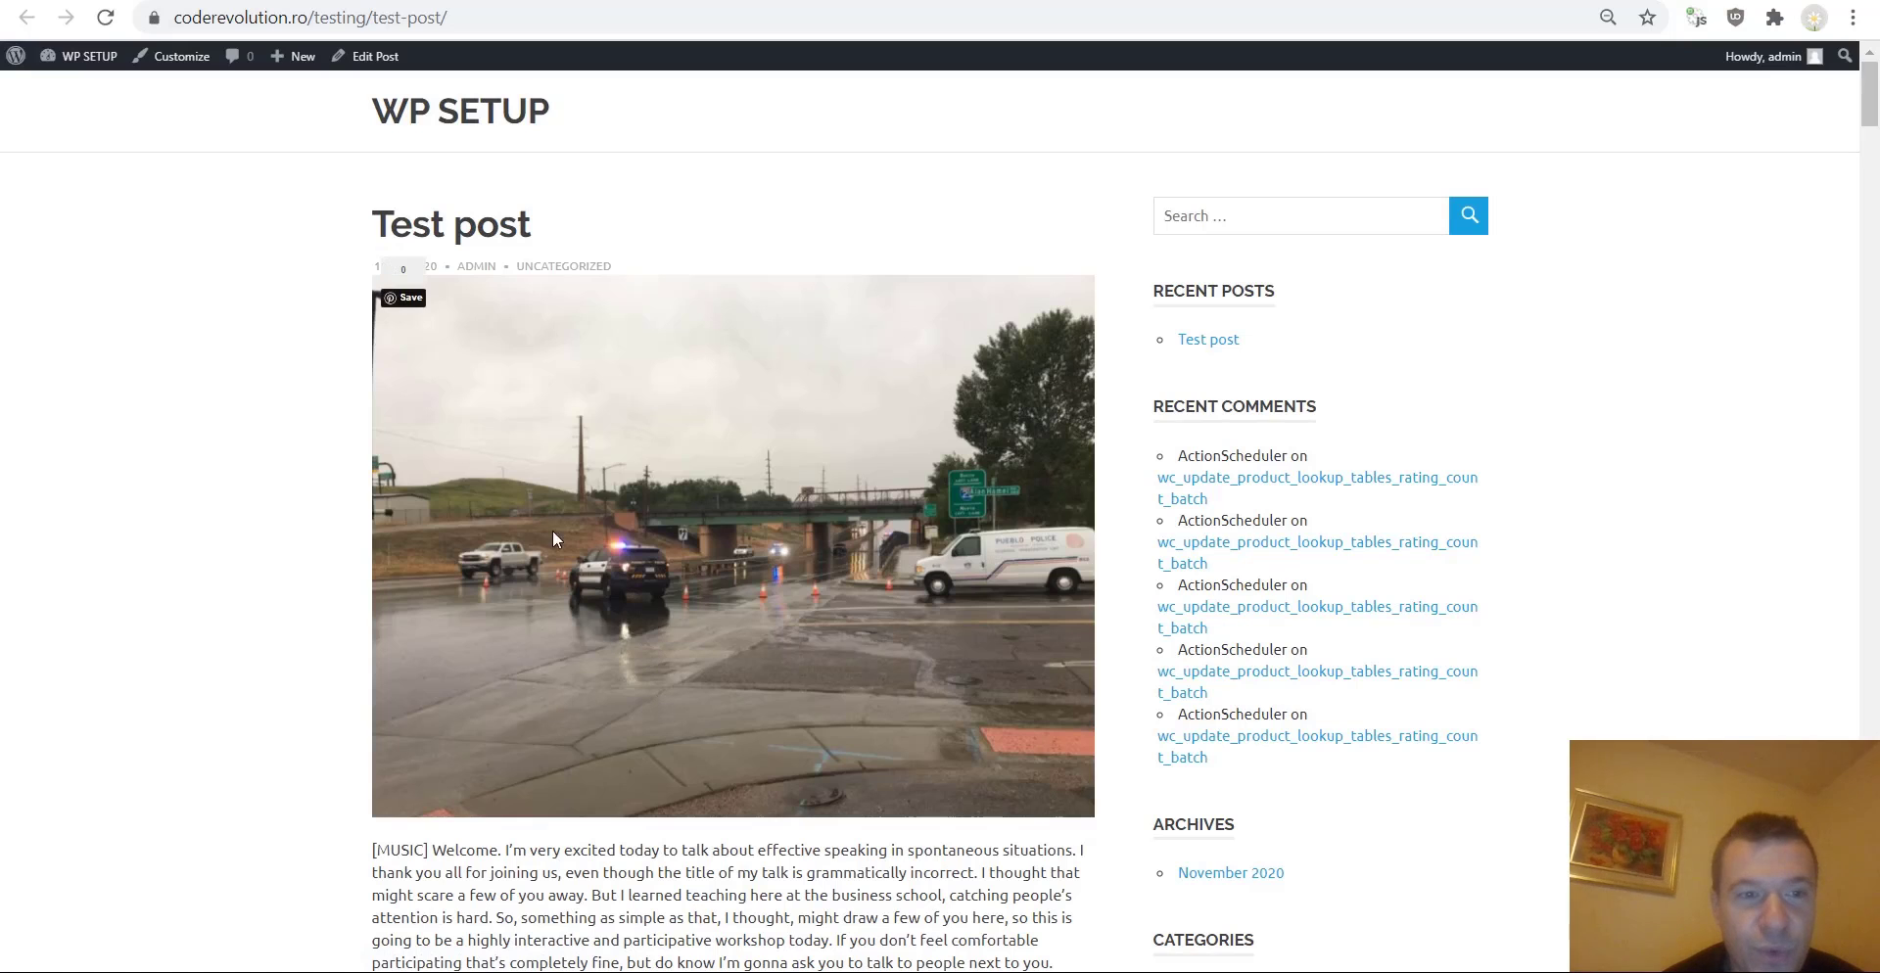
# Try the Pinterest Save button on the post image and close the Pinterest window.
pyautogui.click(408, 312)
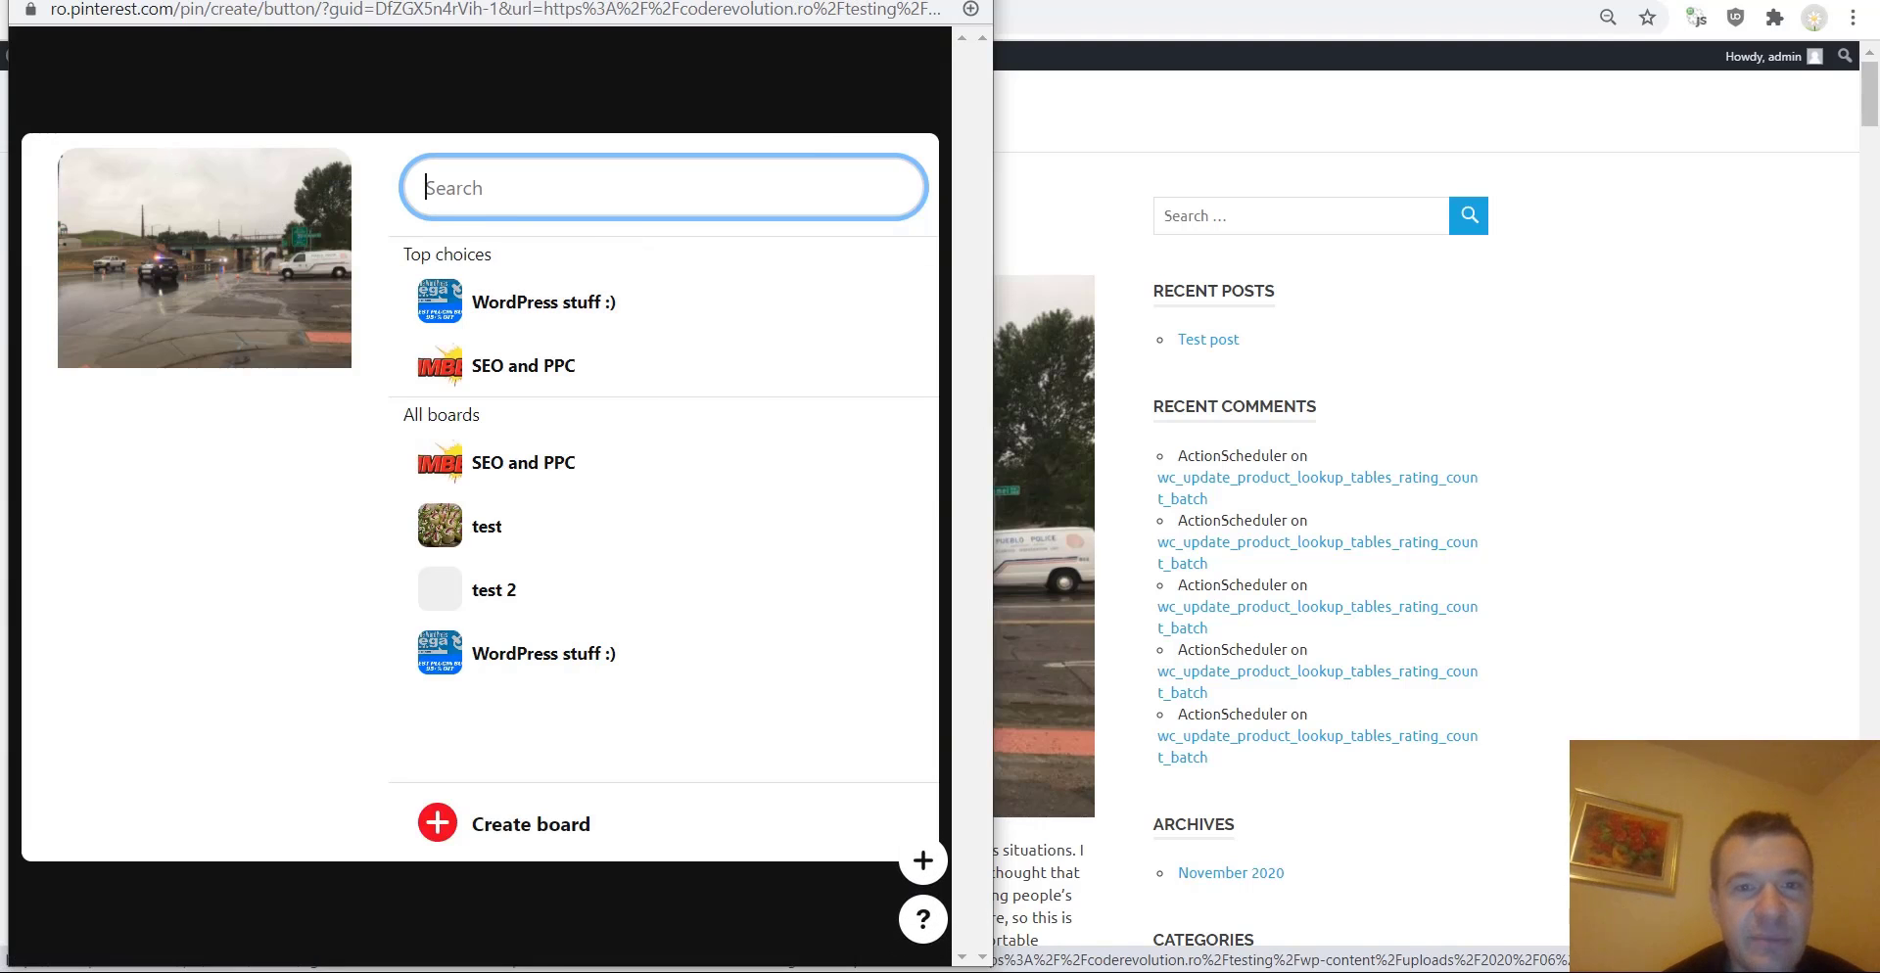
pyautogui.click(969, 0)
pyautogui.moveTo(563, 465)
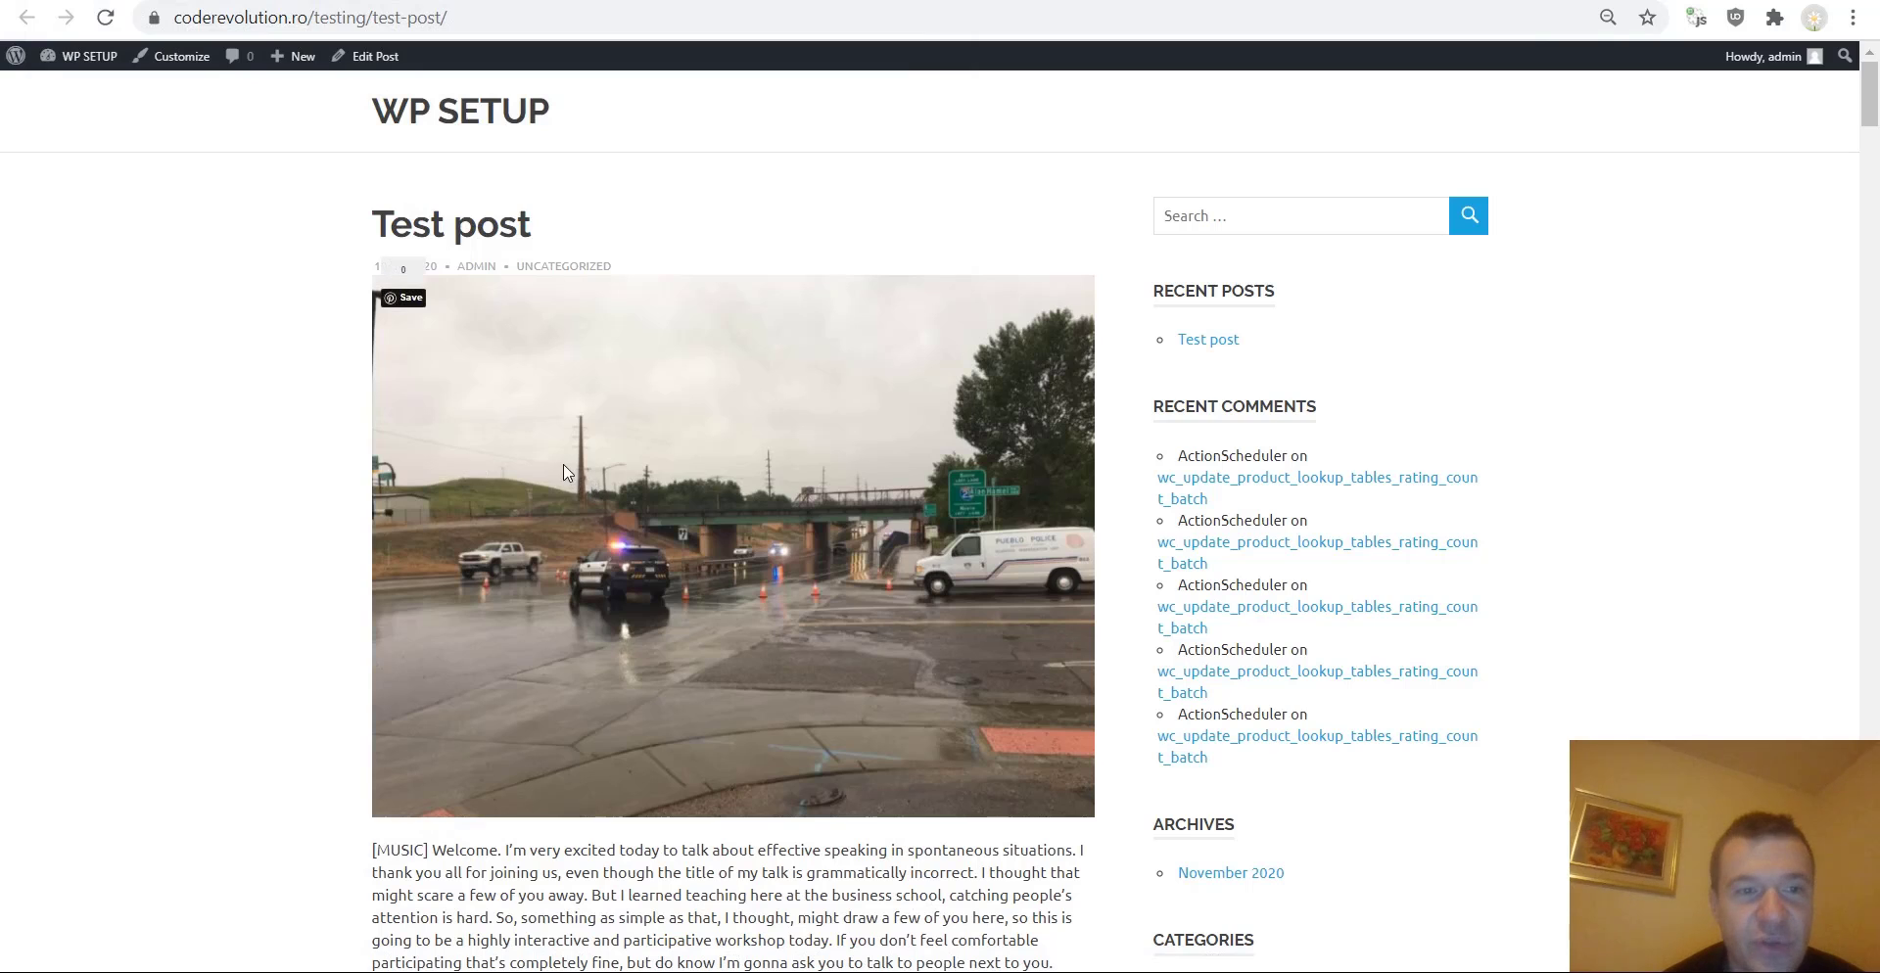
pyautogui.hotkey('ctrl', 'shift', 'Tab')
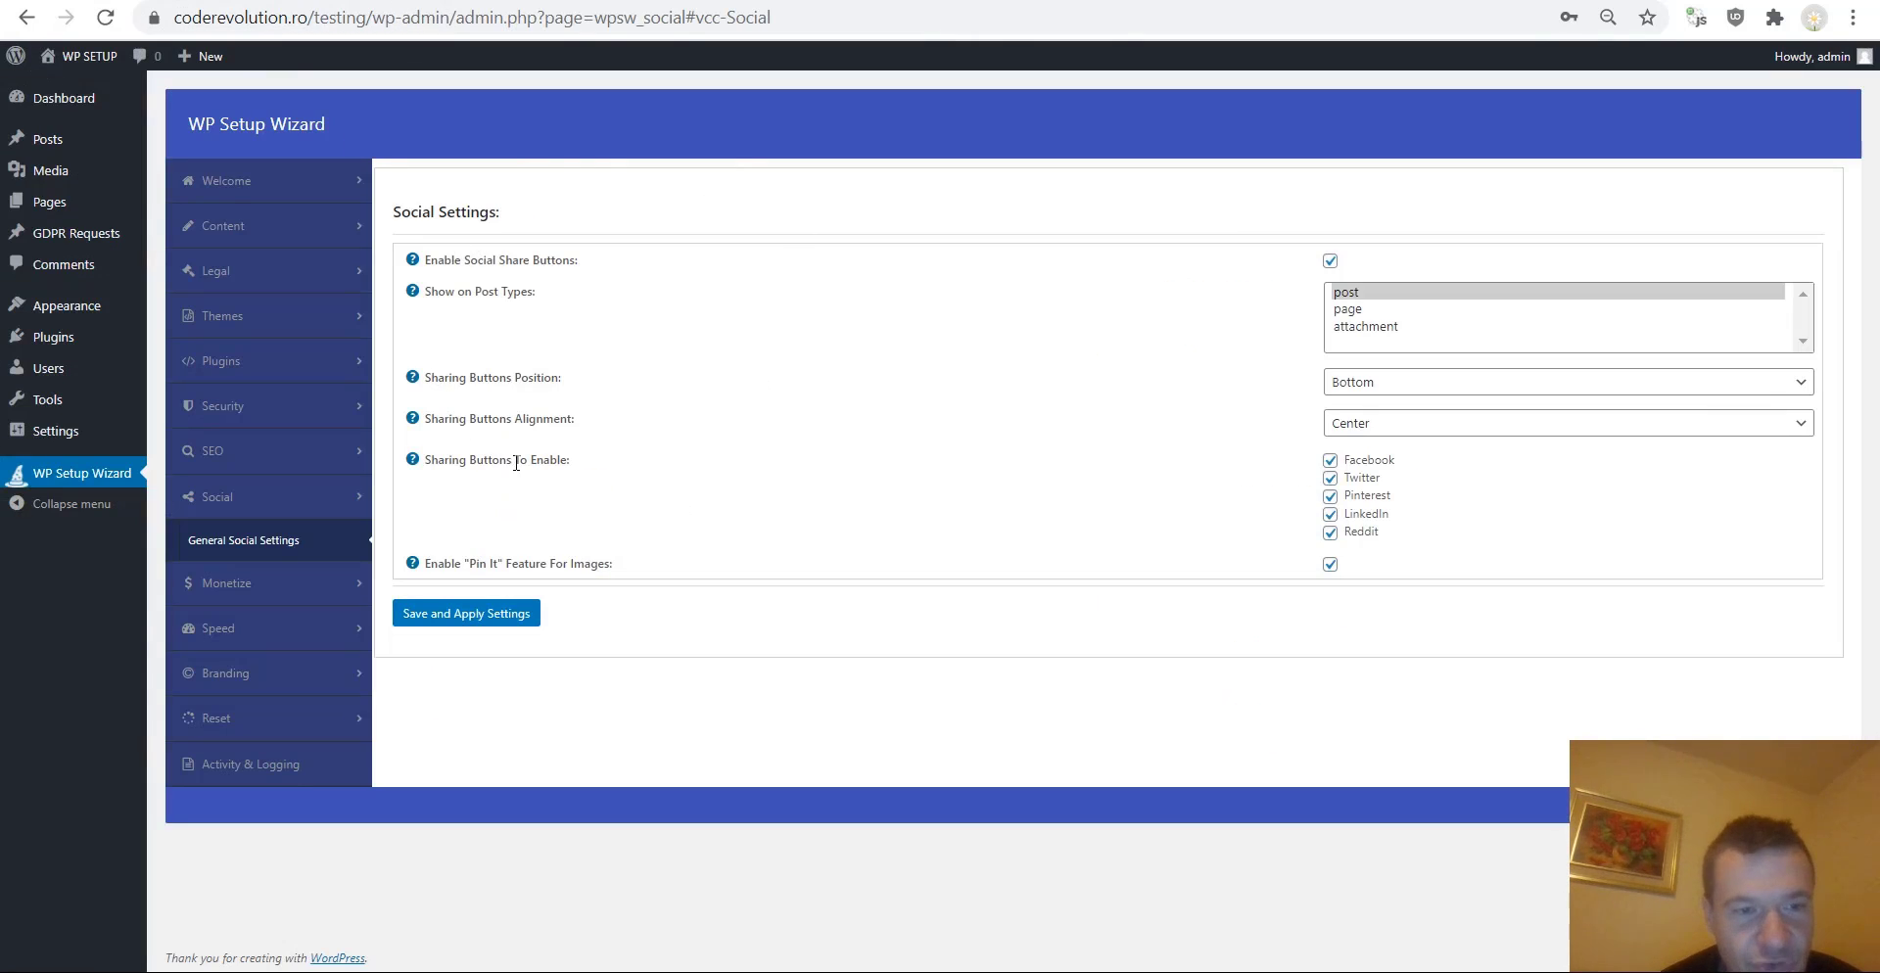
pyautogui.hotkey('ctrl', 'Tab')
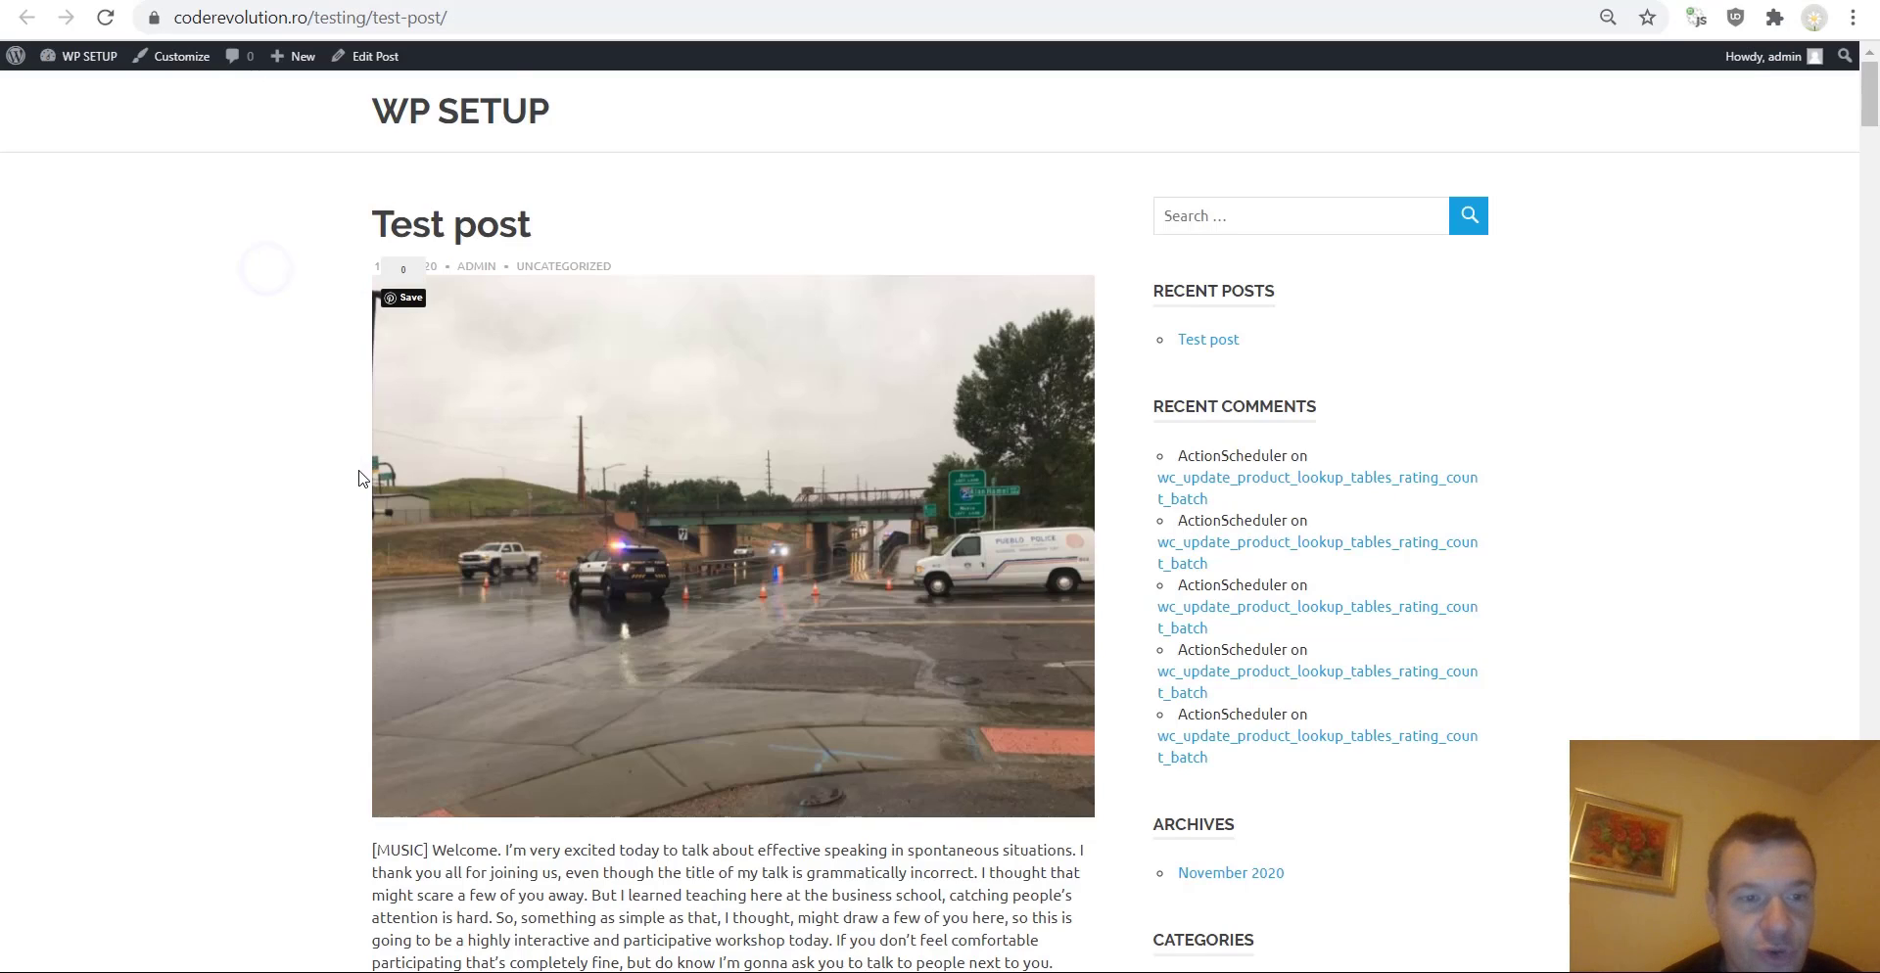
pyautogui.hotkey('ctrl', 'shift', 'Tab')
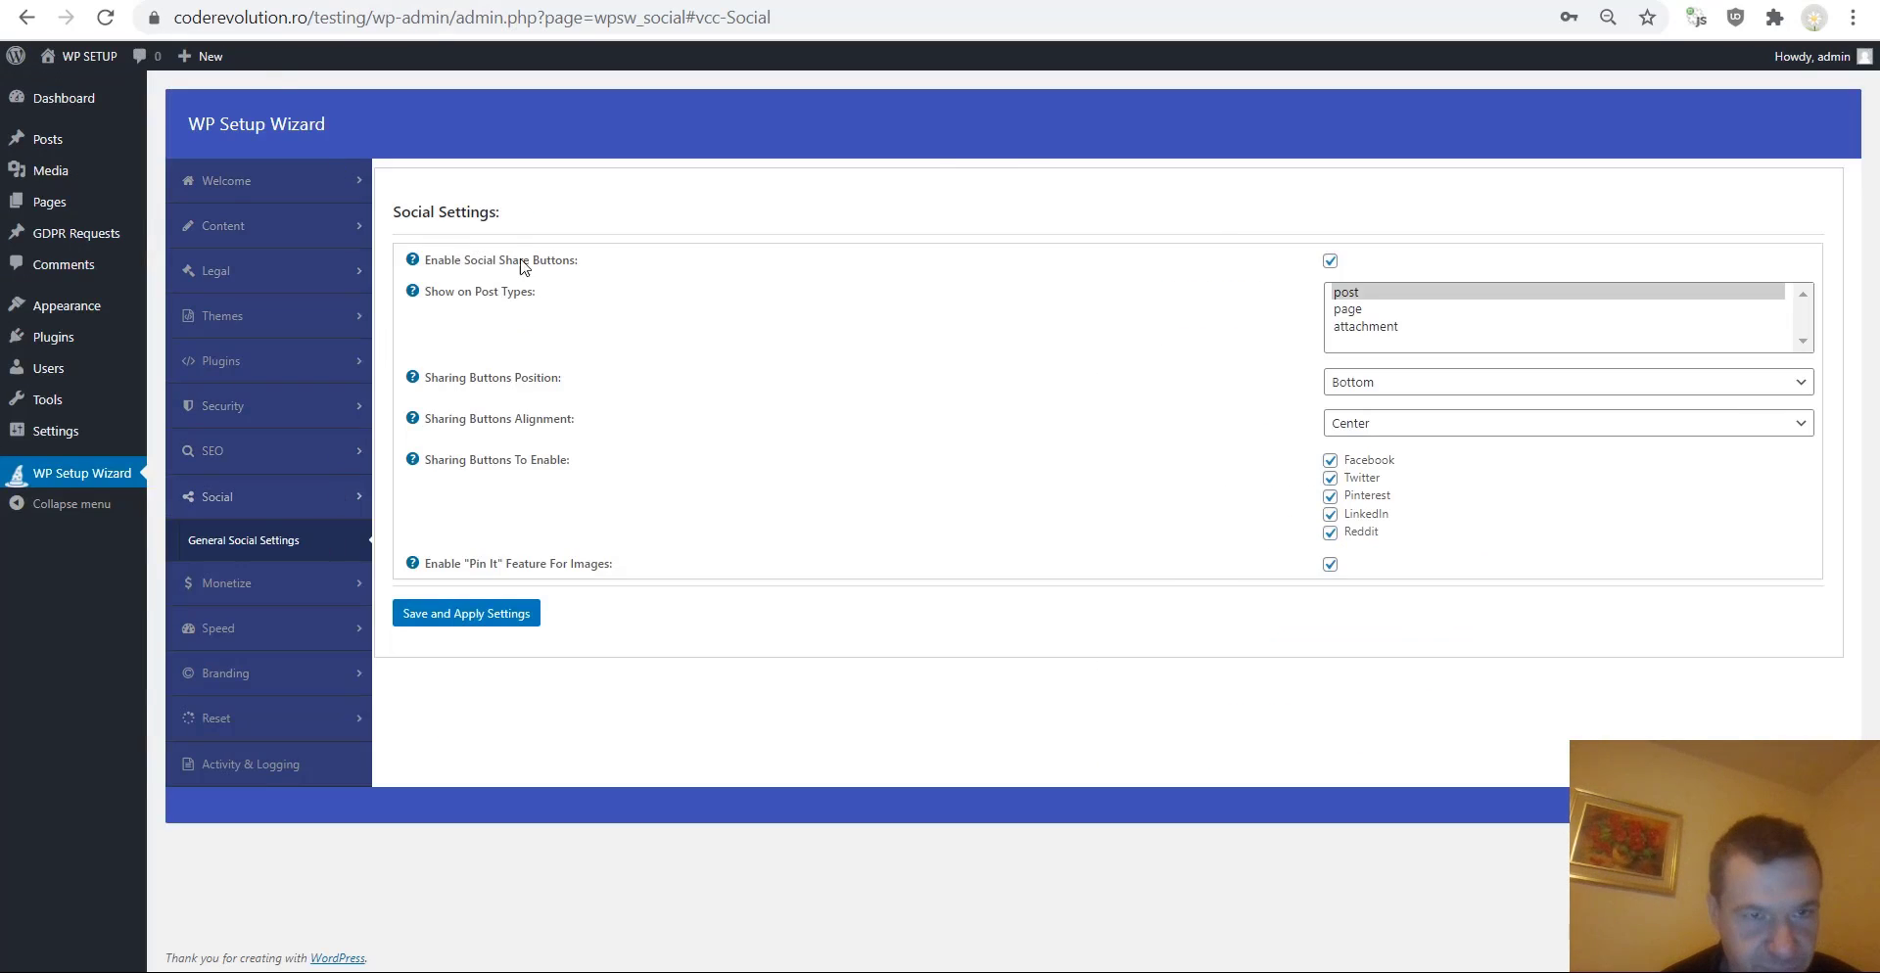
pyautogui.hotkey('ctrl', 'Tab')
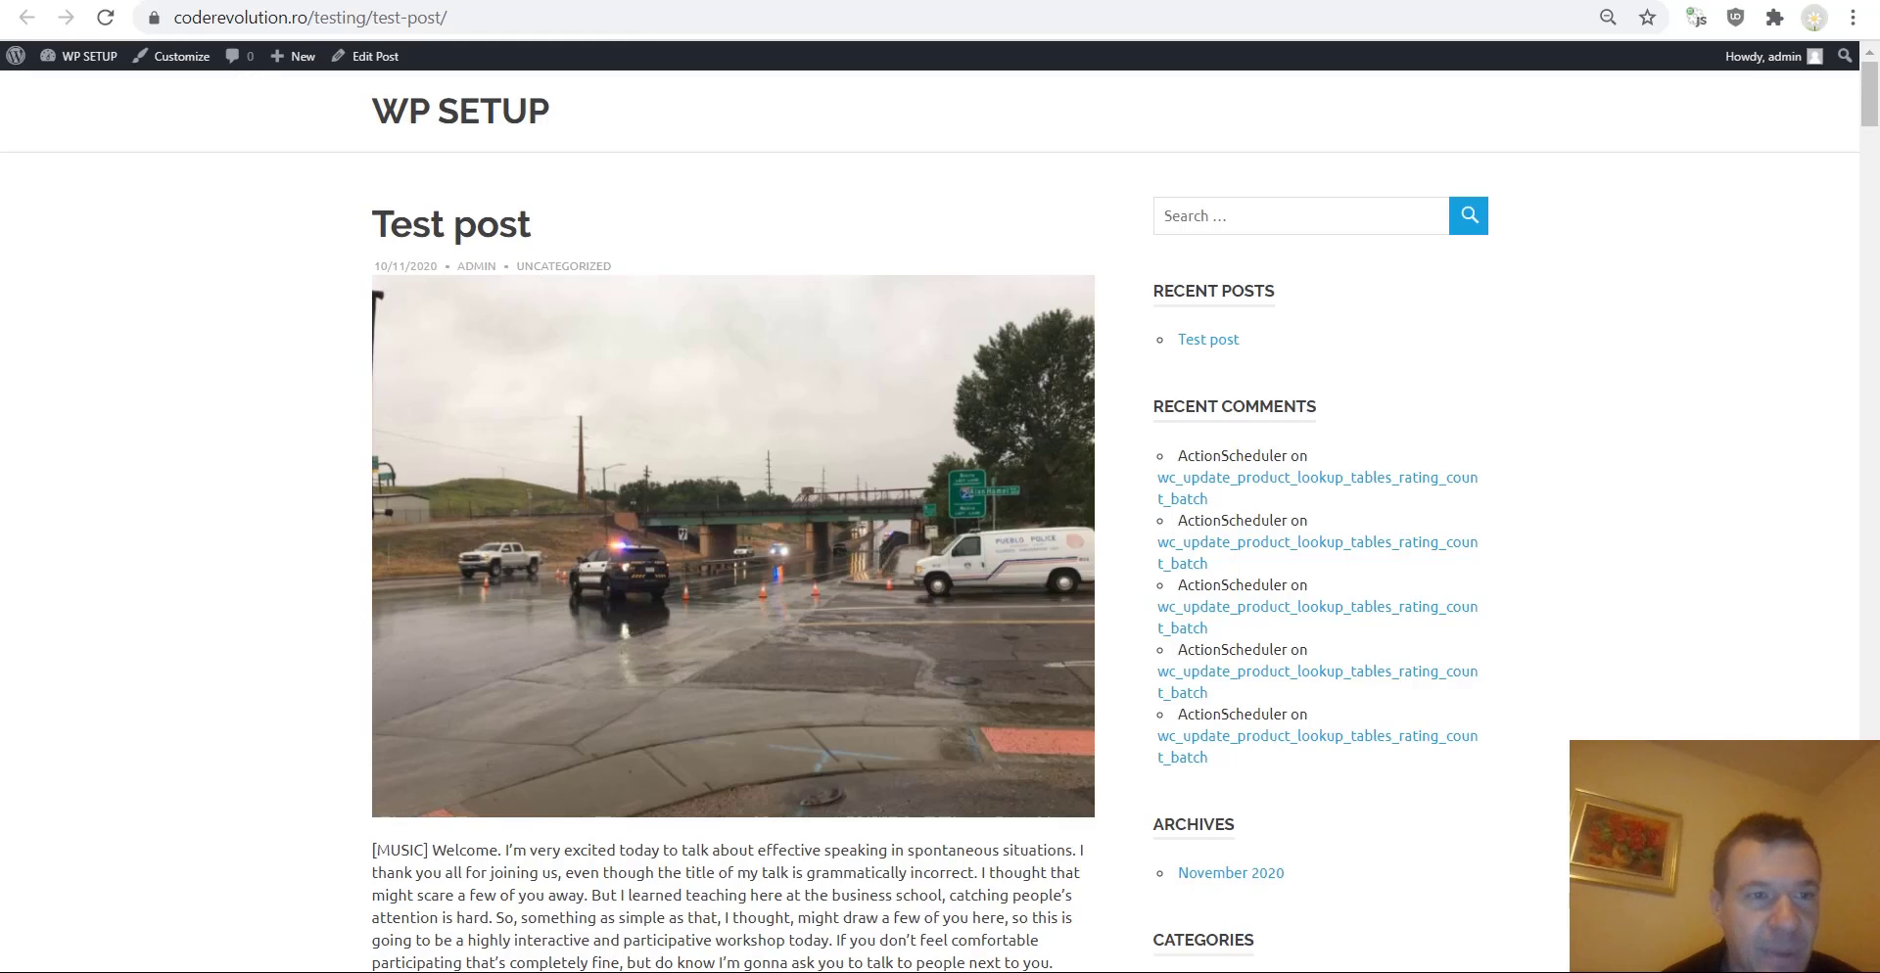
pyautogui.hotkey('ctrl', 'shift', 'Tab')
pyautogui.click(233, 451)
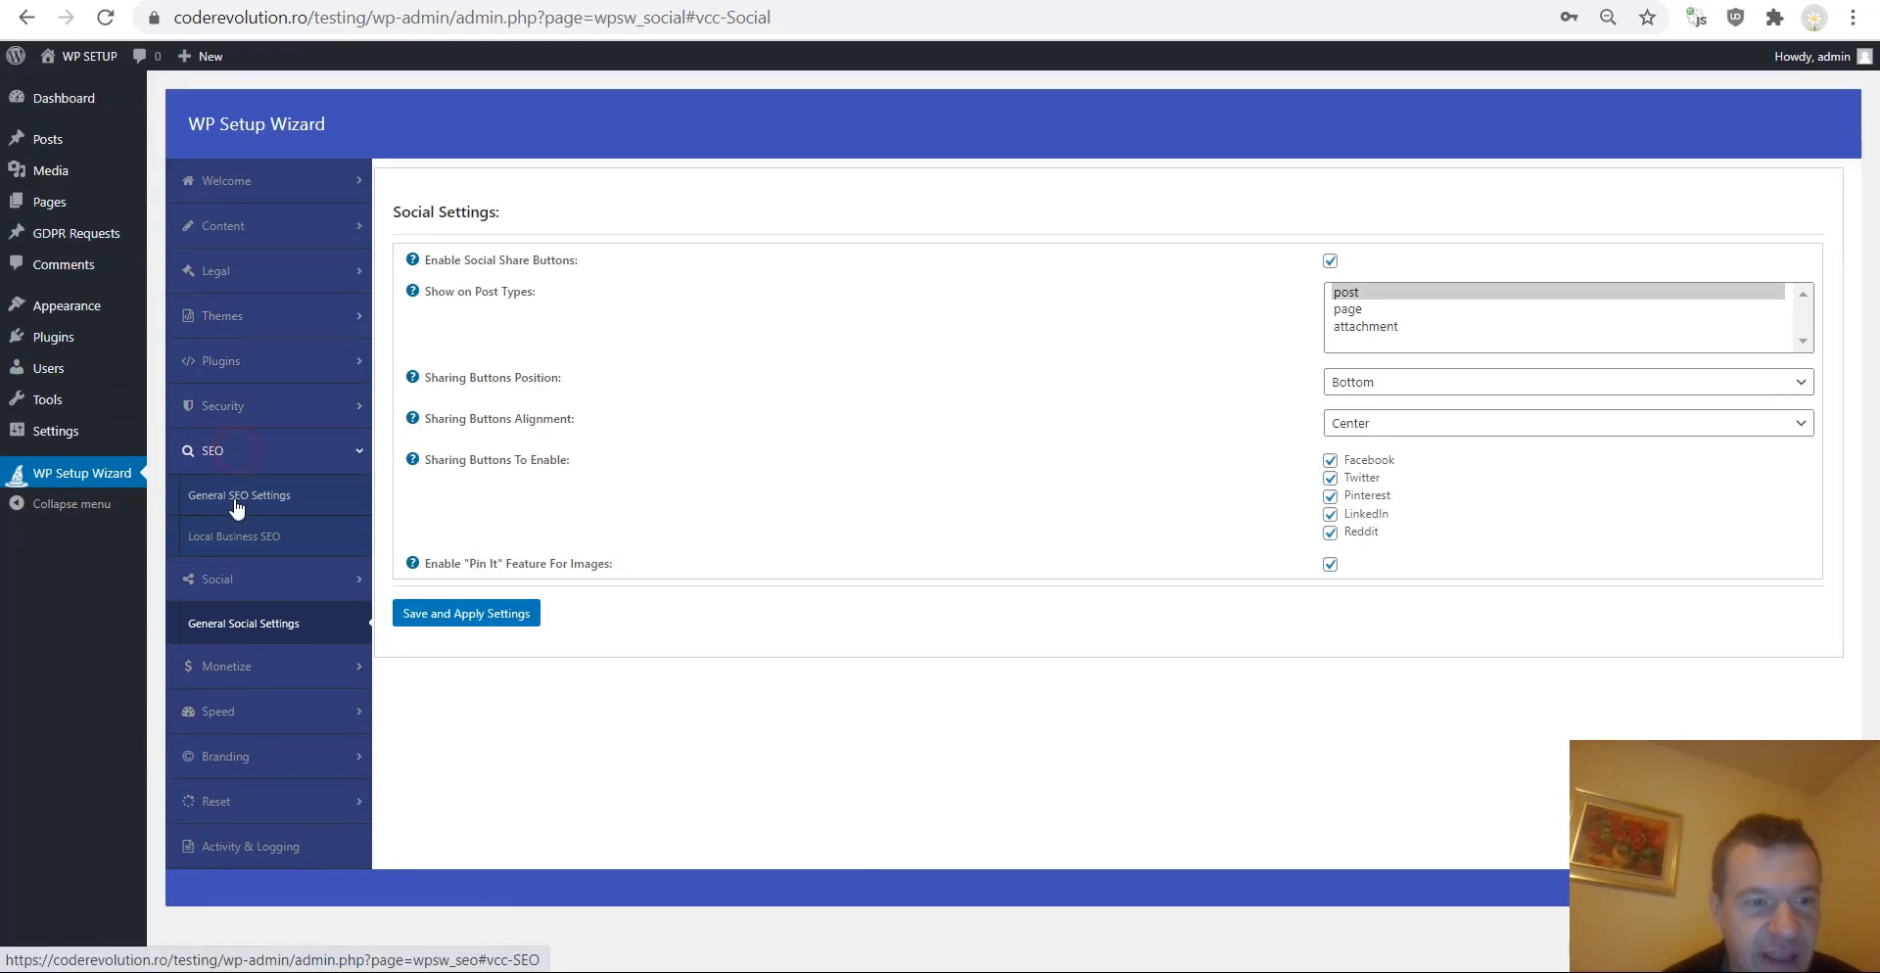
pyautogui.hotkey('ctrl', 'Tab')
pyautogui.click(313, 344)
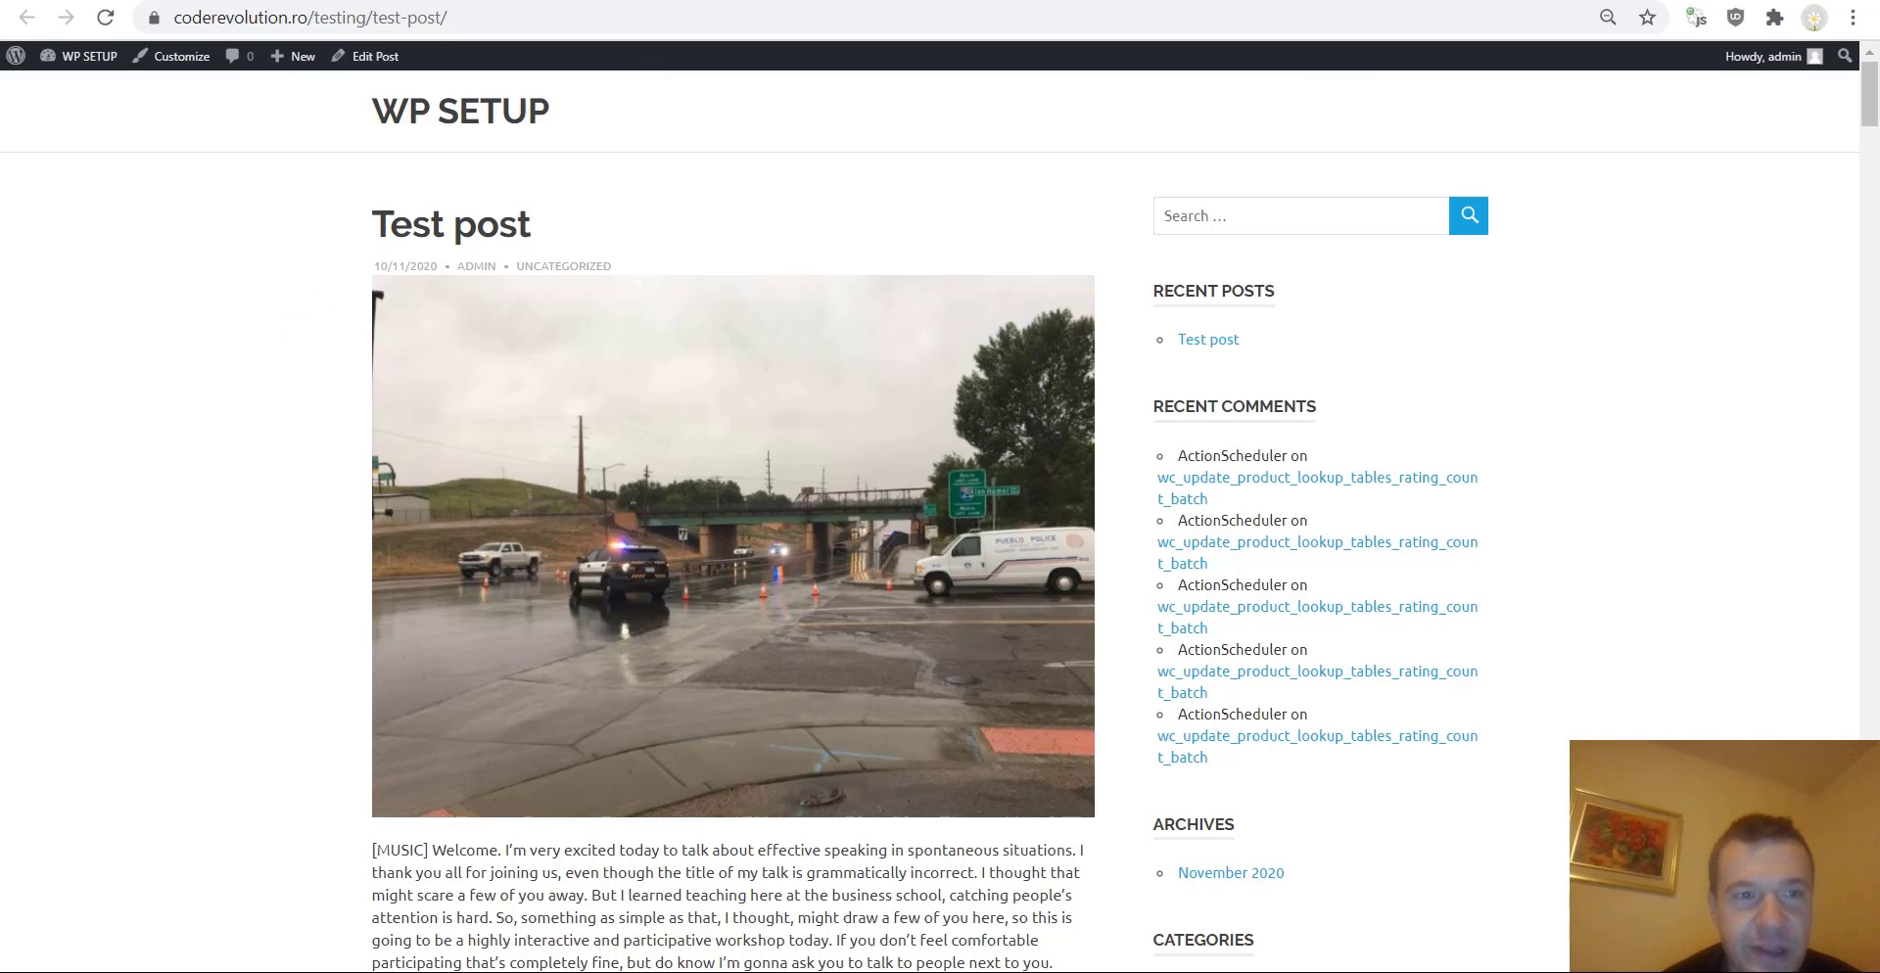
pyautogui.hotkey('ctrl', 'shift', 'Tab')
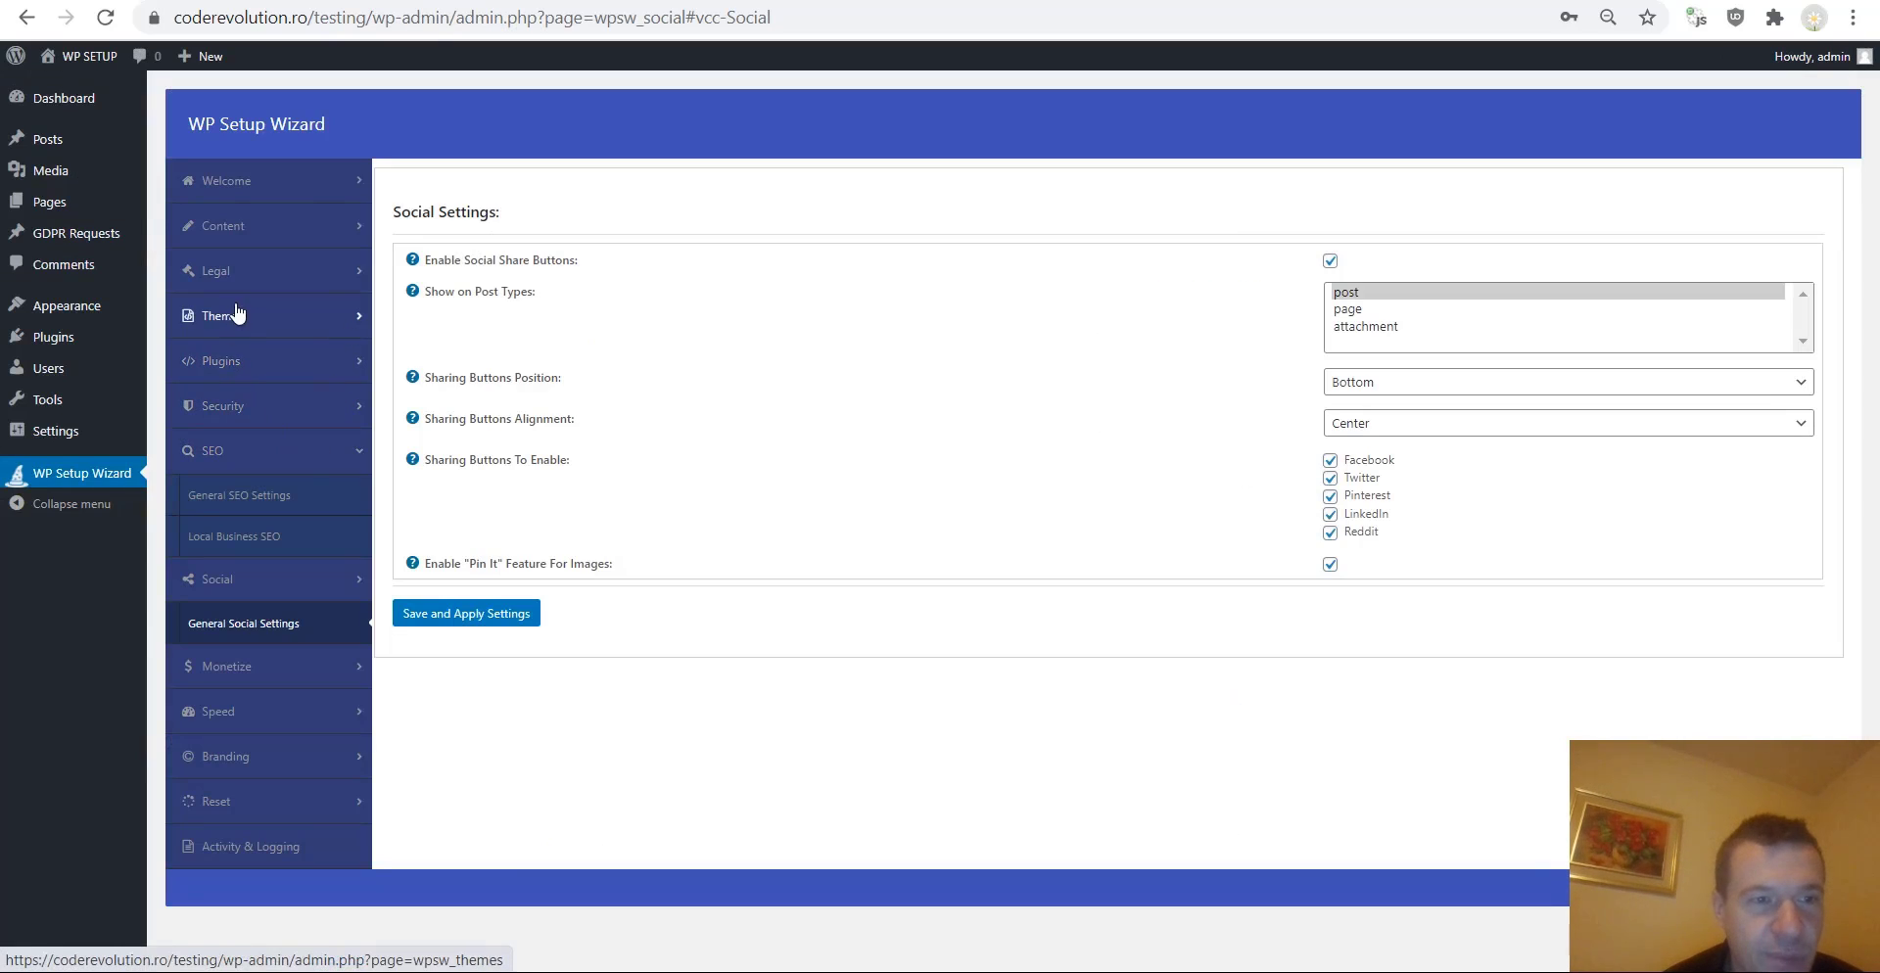
# Open Website Security settings, turn off right-click and text-selection blocking on the front end, and save.
pyautogui.click(220, 405)
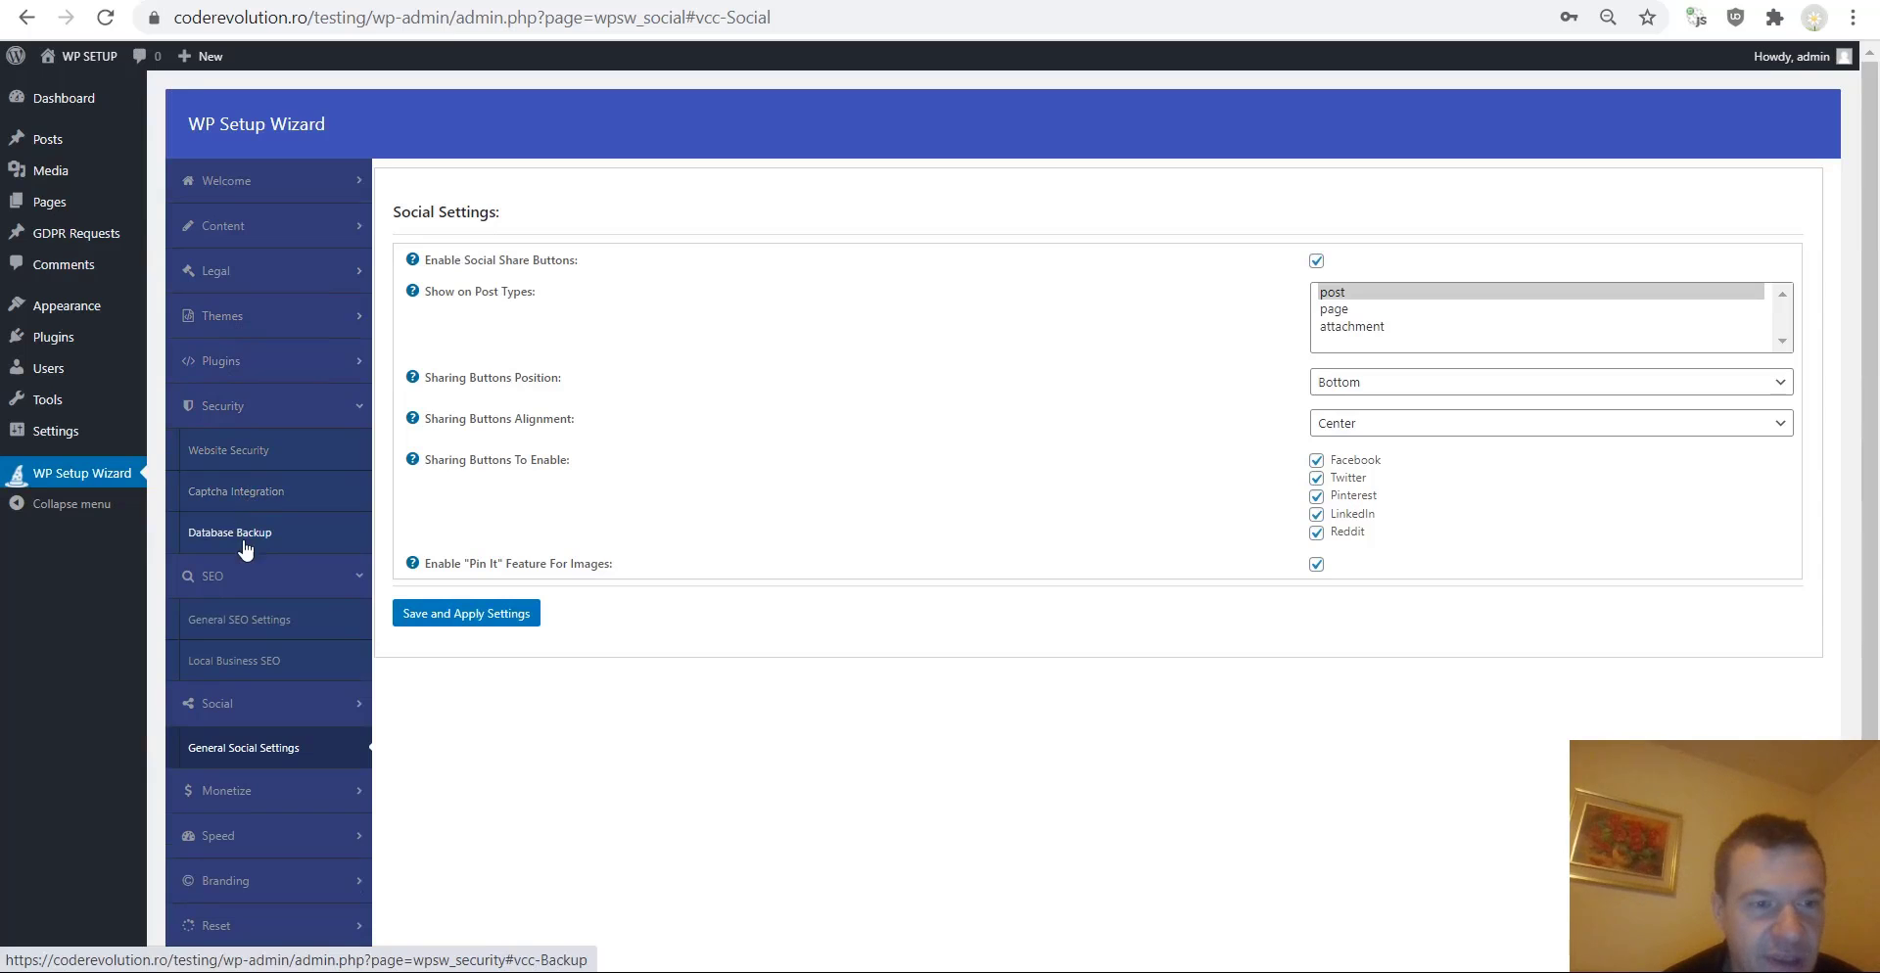
pyautogui.click(235, 450)
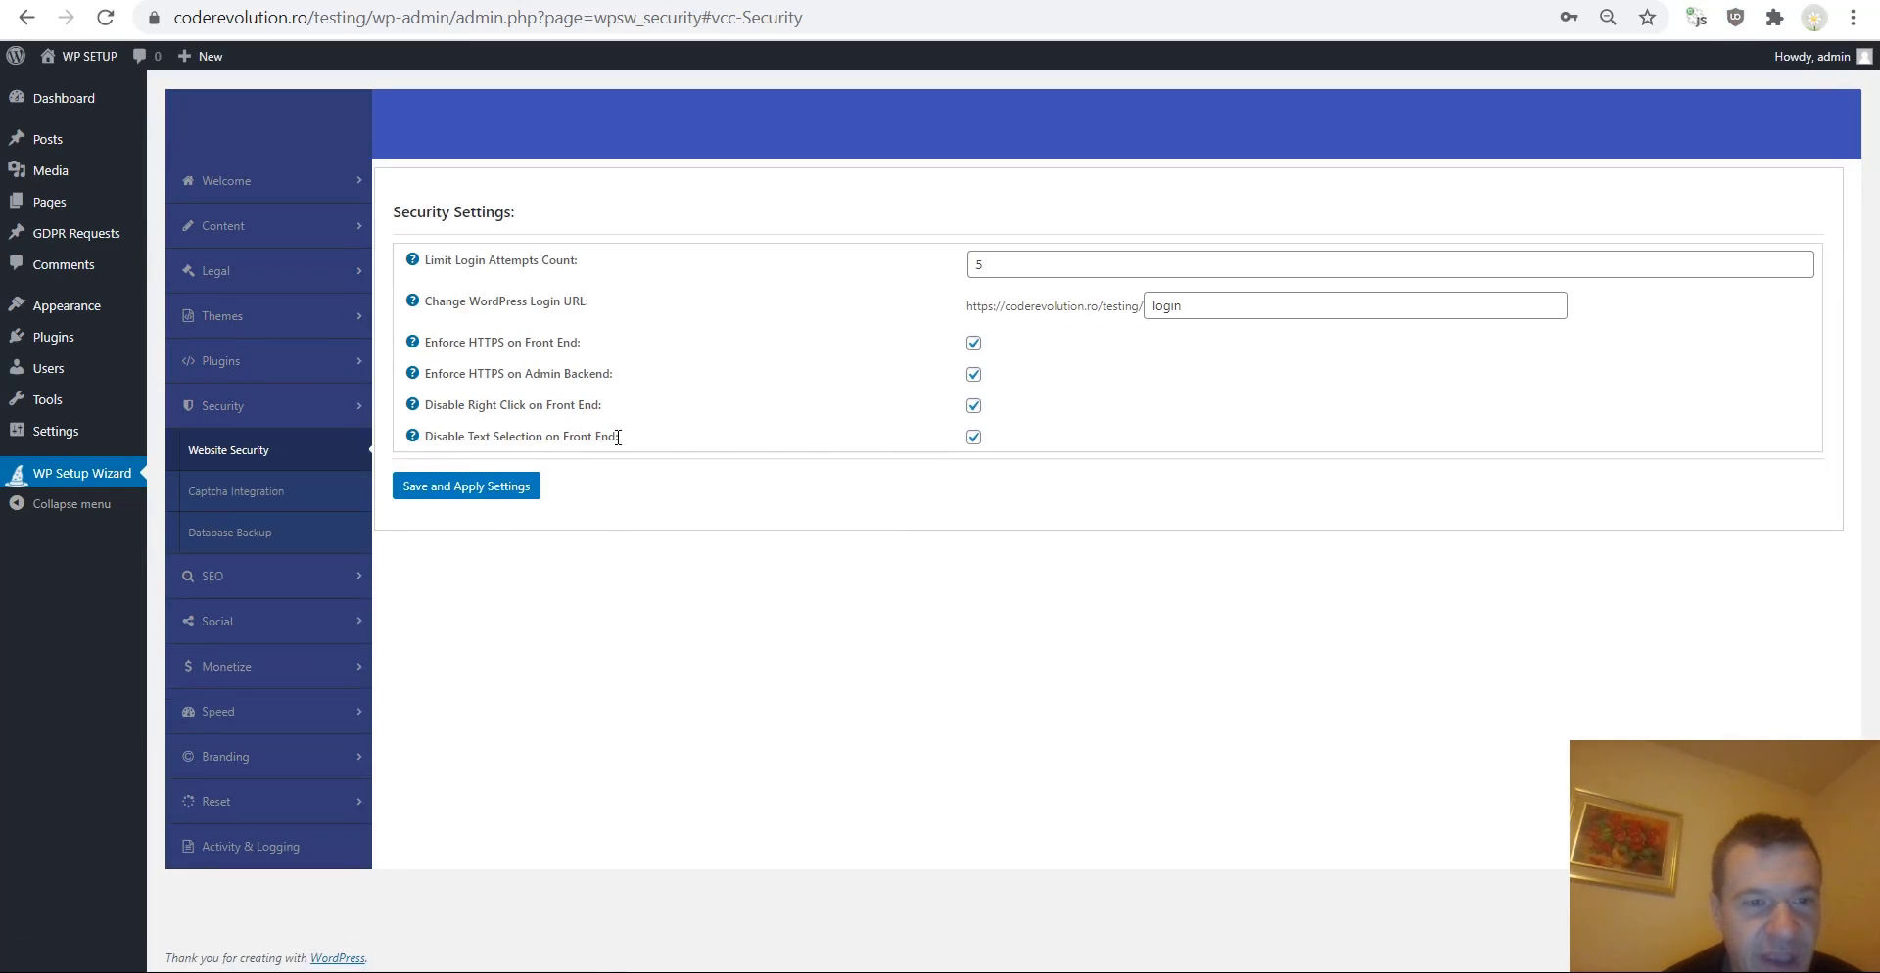
pyautogui.click(974, 406)
pyautogui.click(973, 437)
pyautogui.click(516, 496)
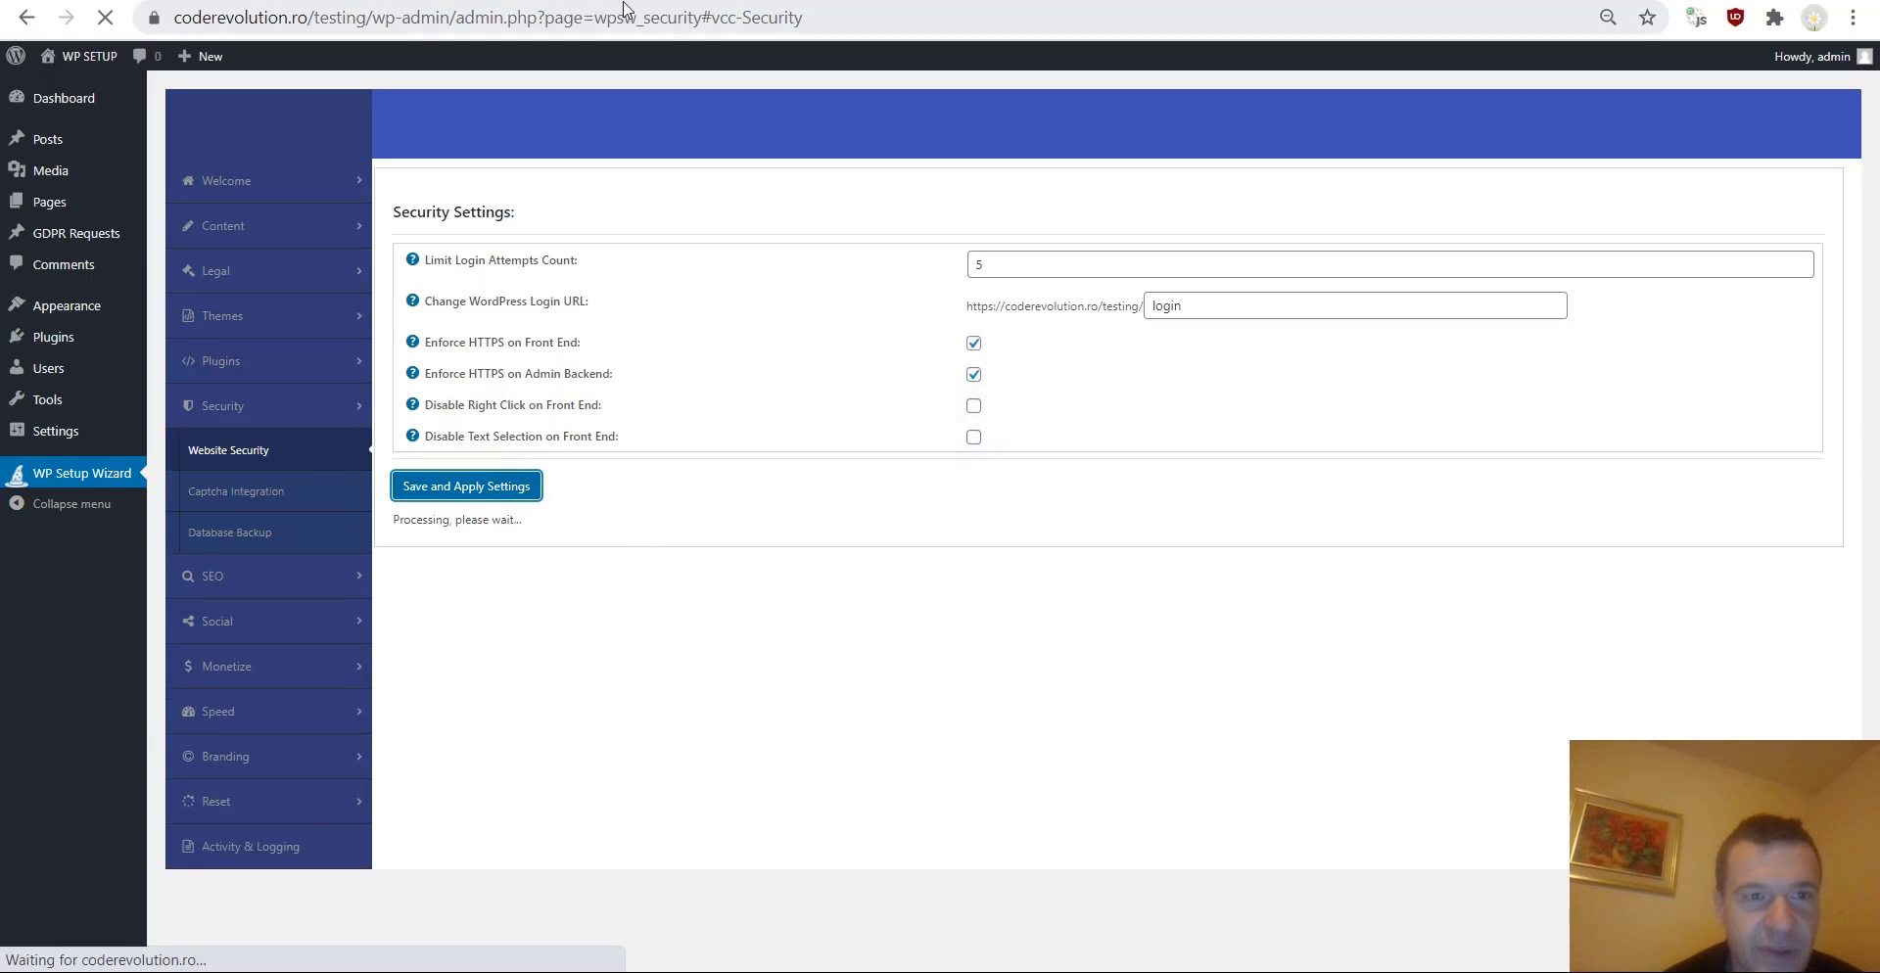
# Reload the Test post page and open its page source.
pyautogui.click(630, 2)
pyautogui.click(104, 17)
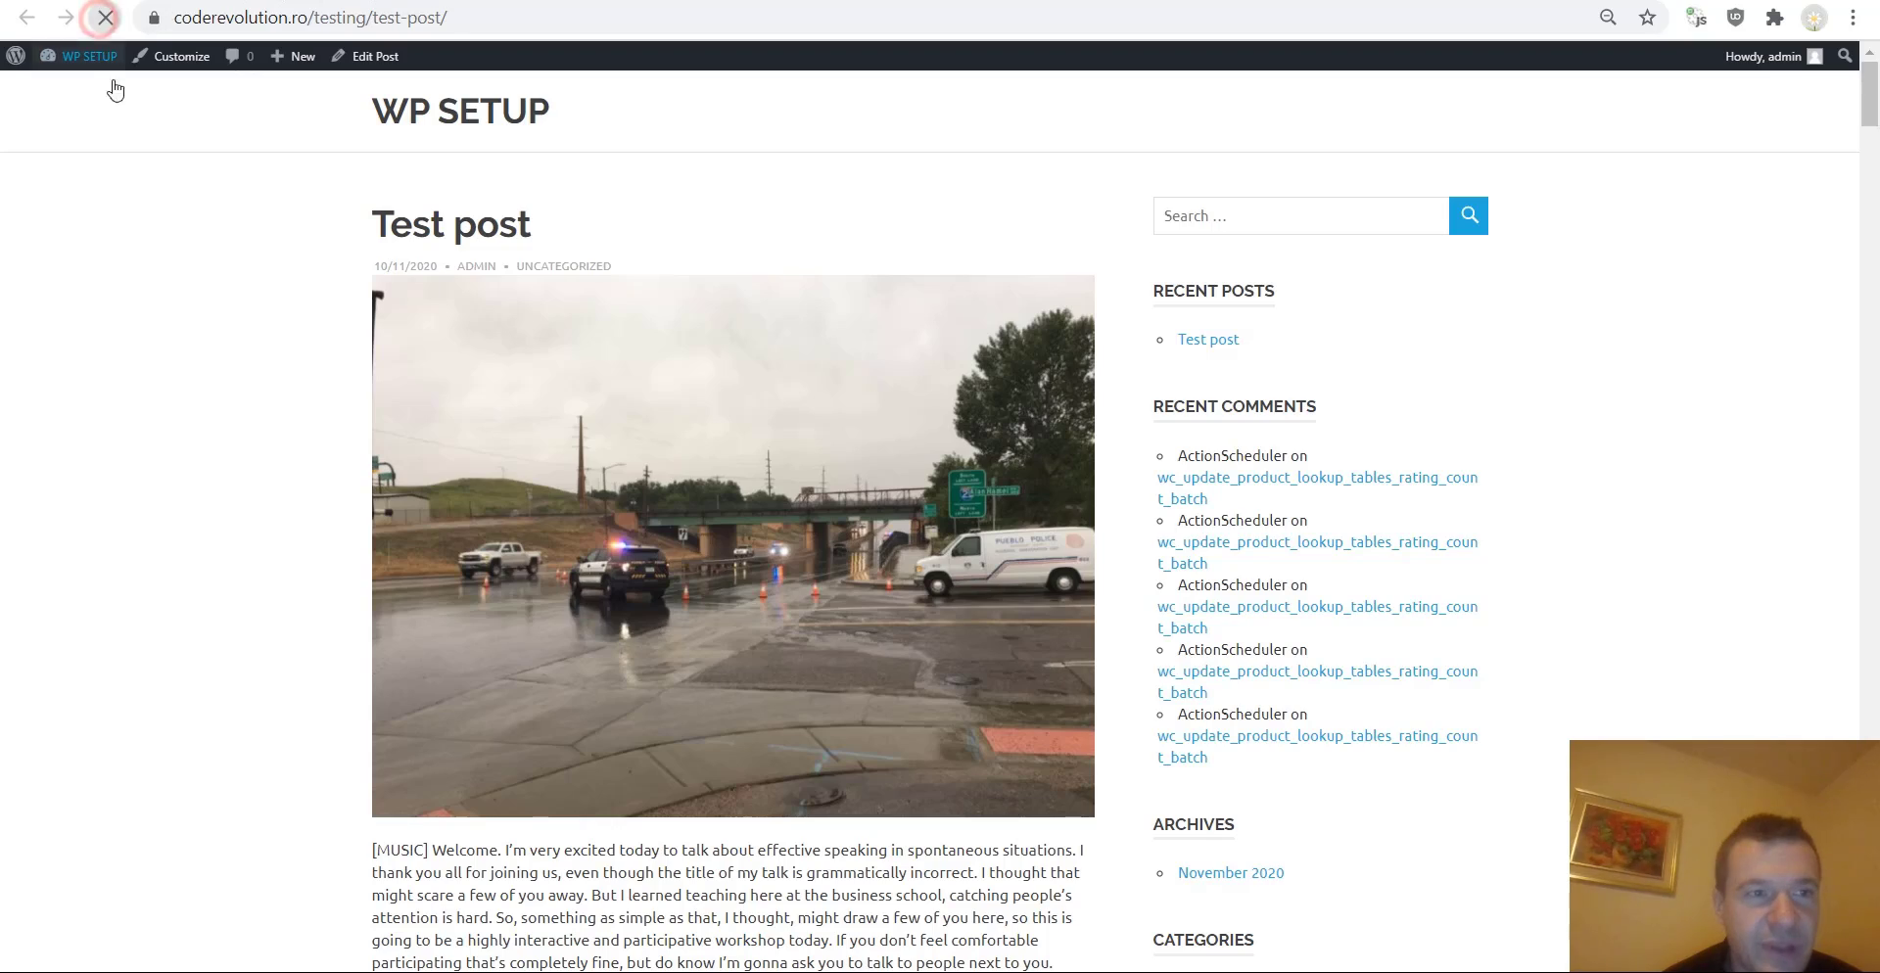
pyautogui.rightClick(279, 329)
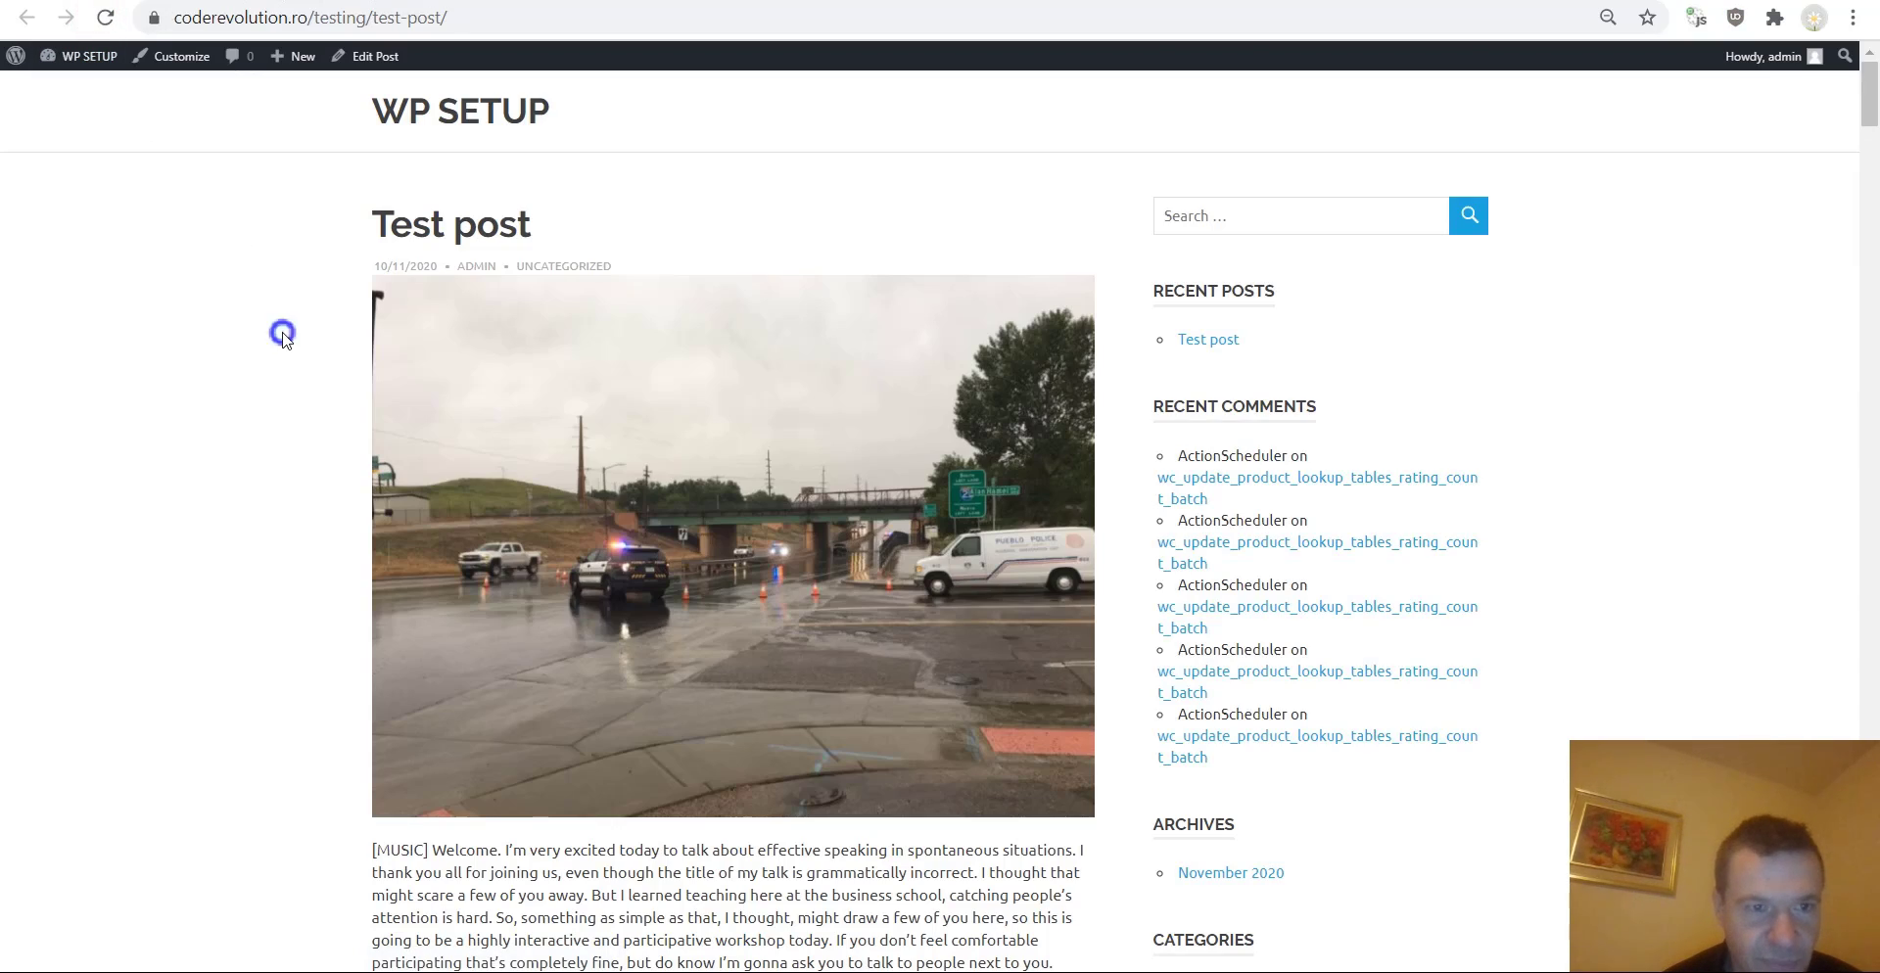
pyautogui.click(344, 610)
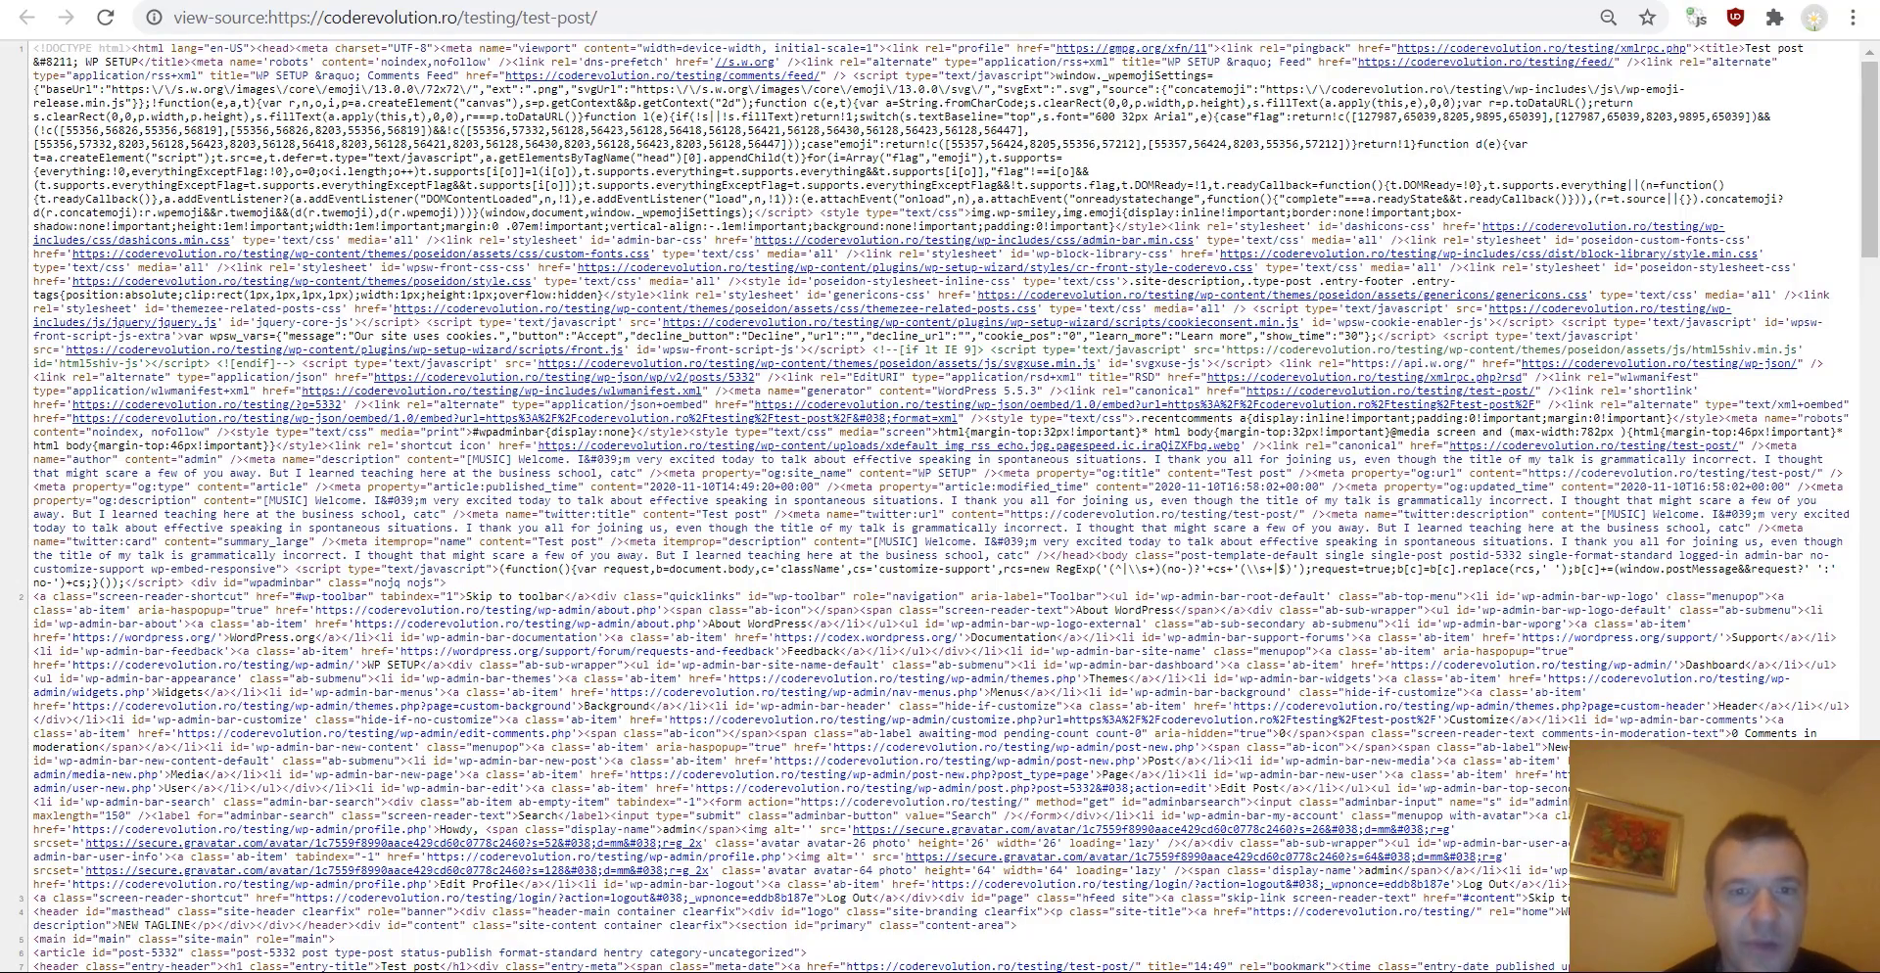
pyautogui.hotkey('ctrl', 'w')
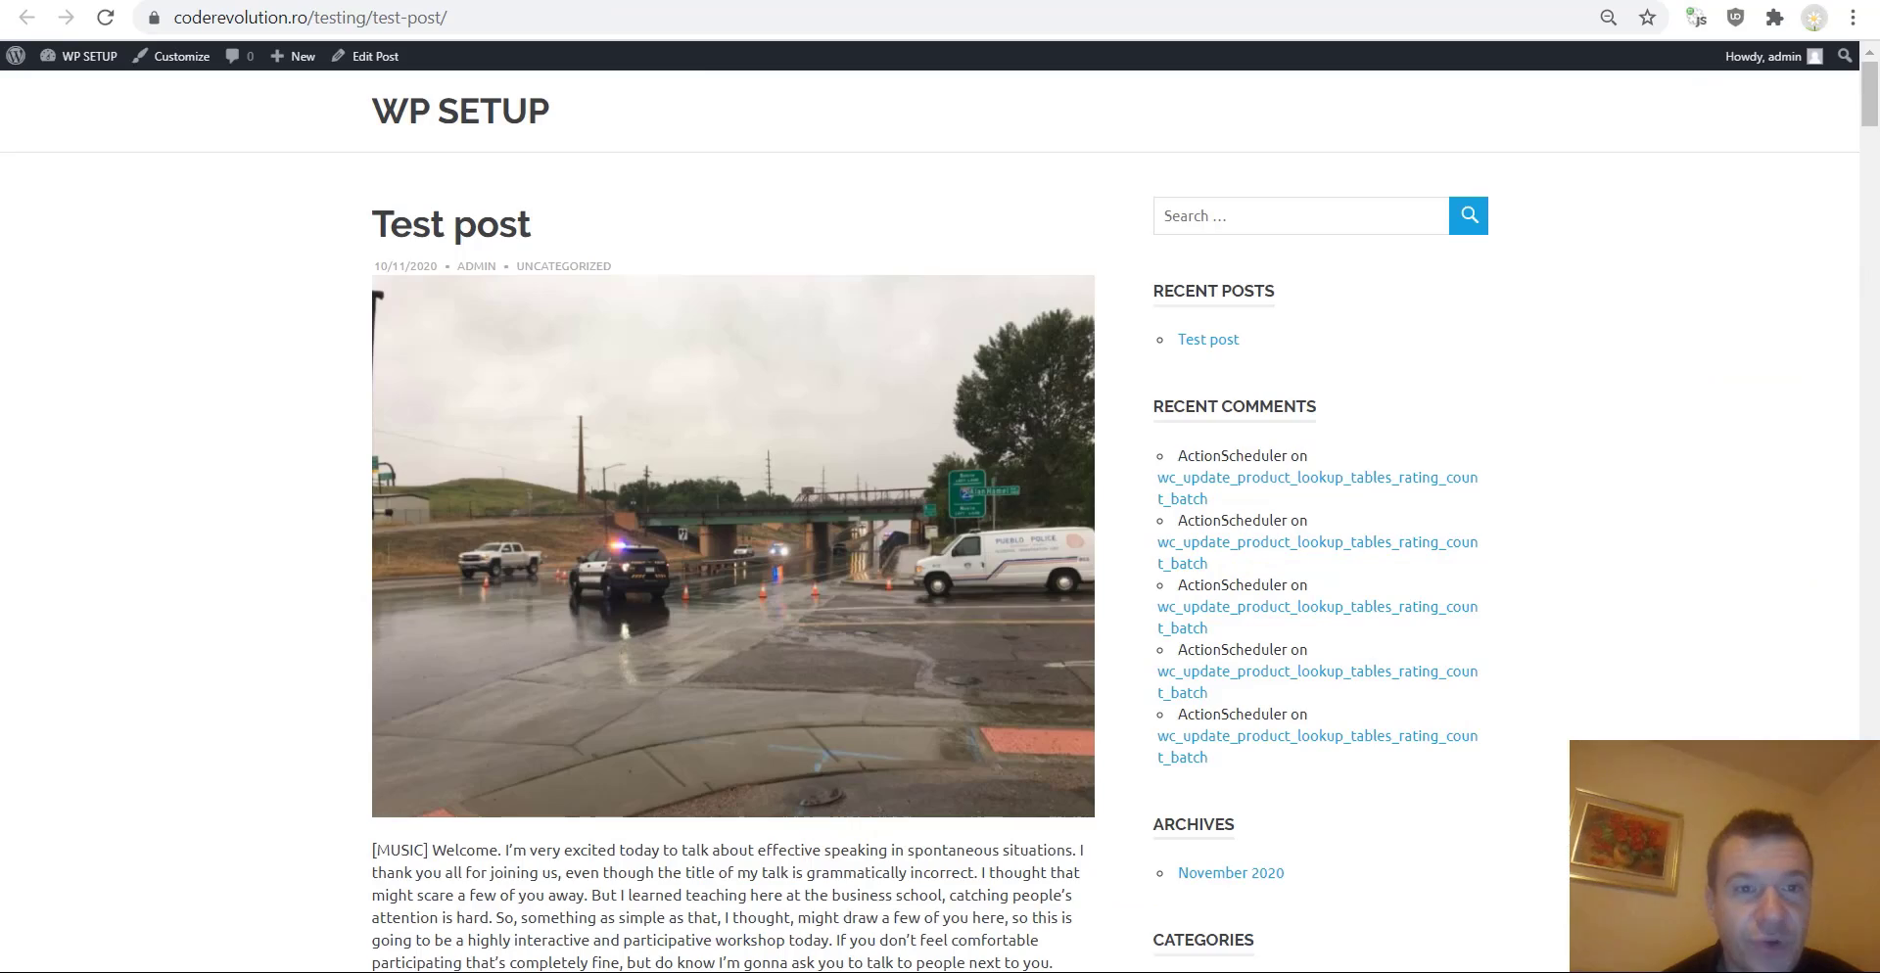
pyautogui.rightClick(161, 309)
pyautogui.click(261, 593)
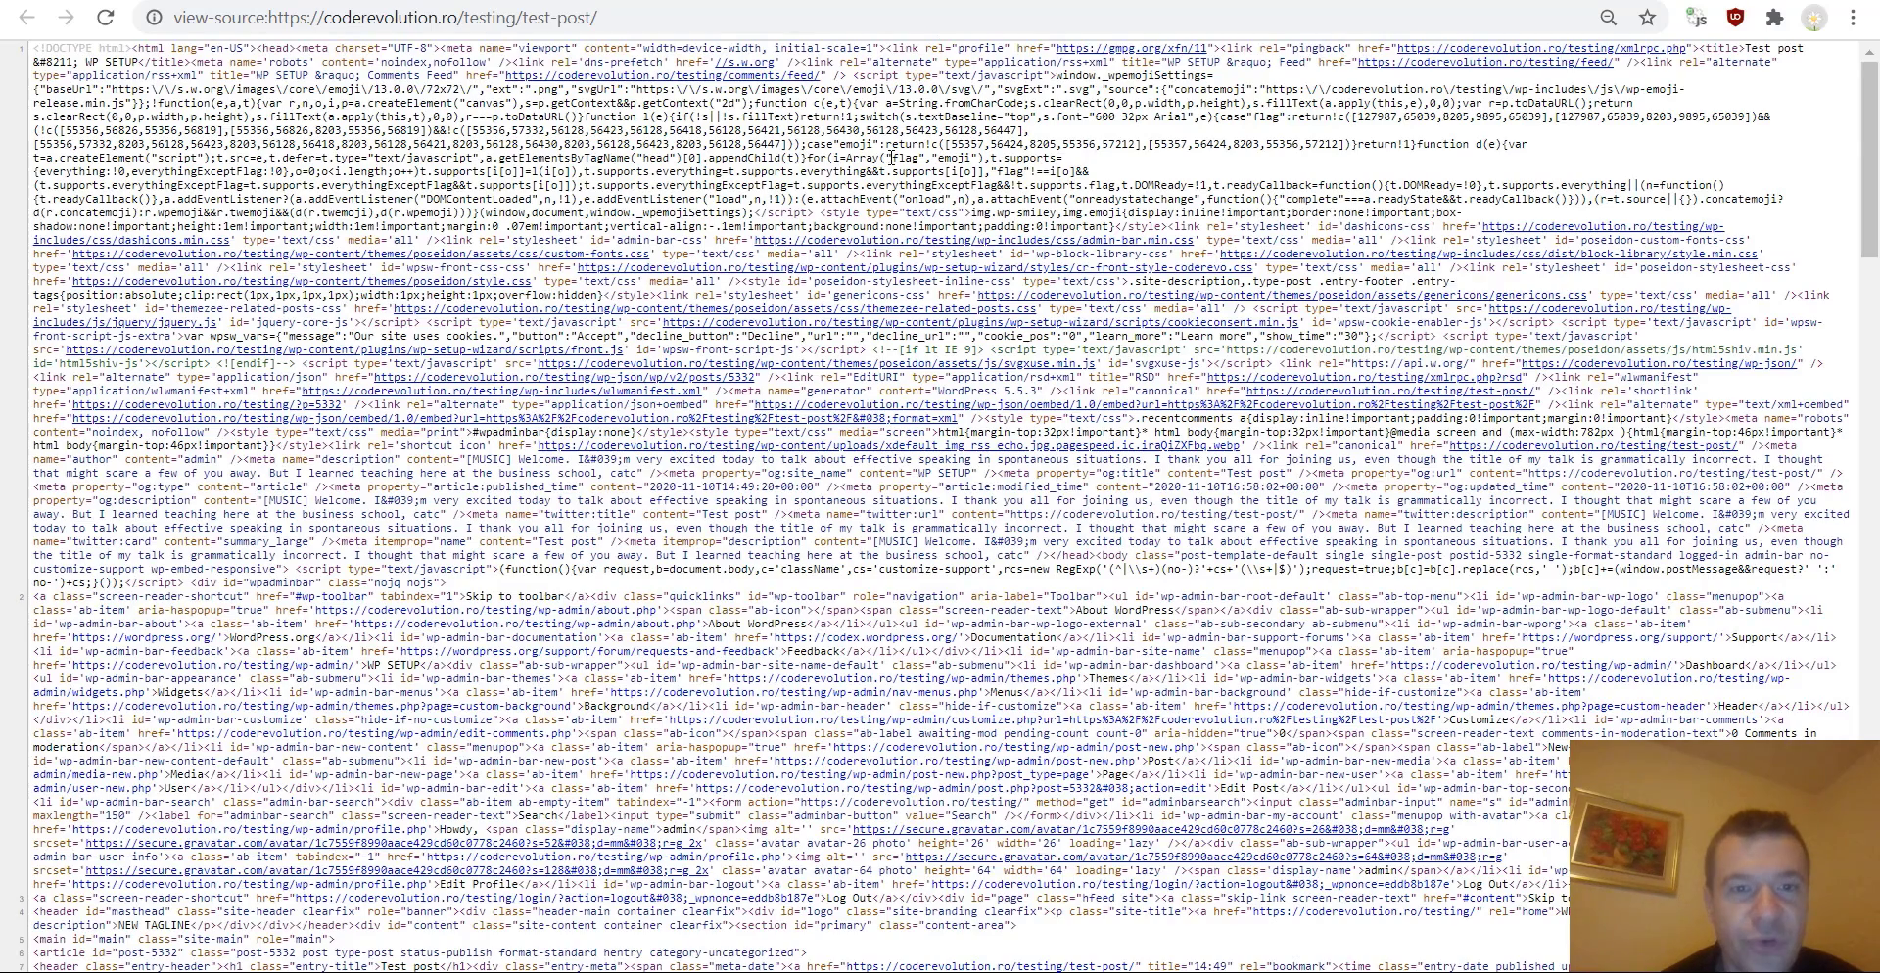
# Search the page source for og: meta tags.
pyautogui.hotkey('ctrl', 'f')
pyautogui.write('og:')
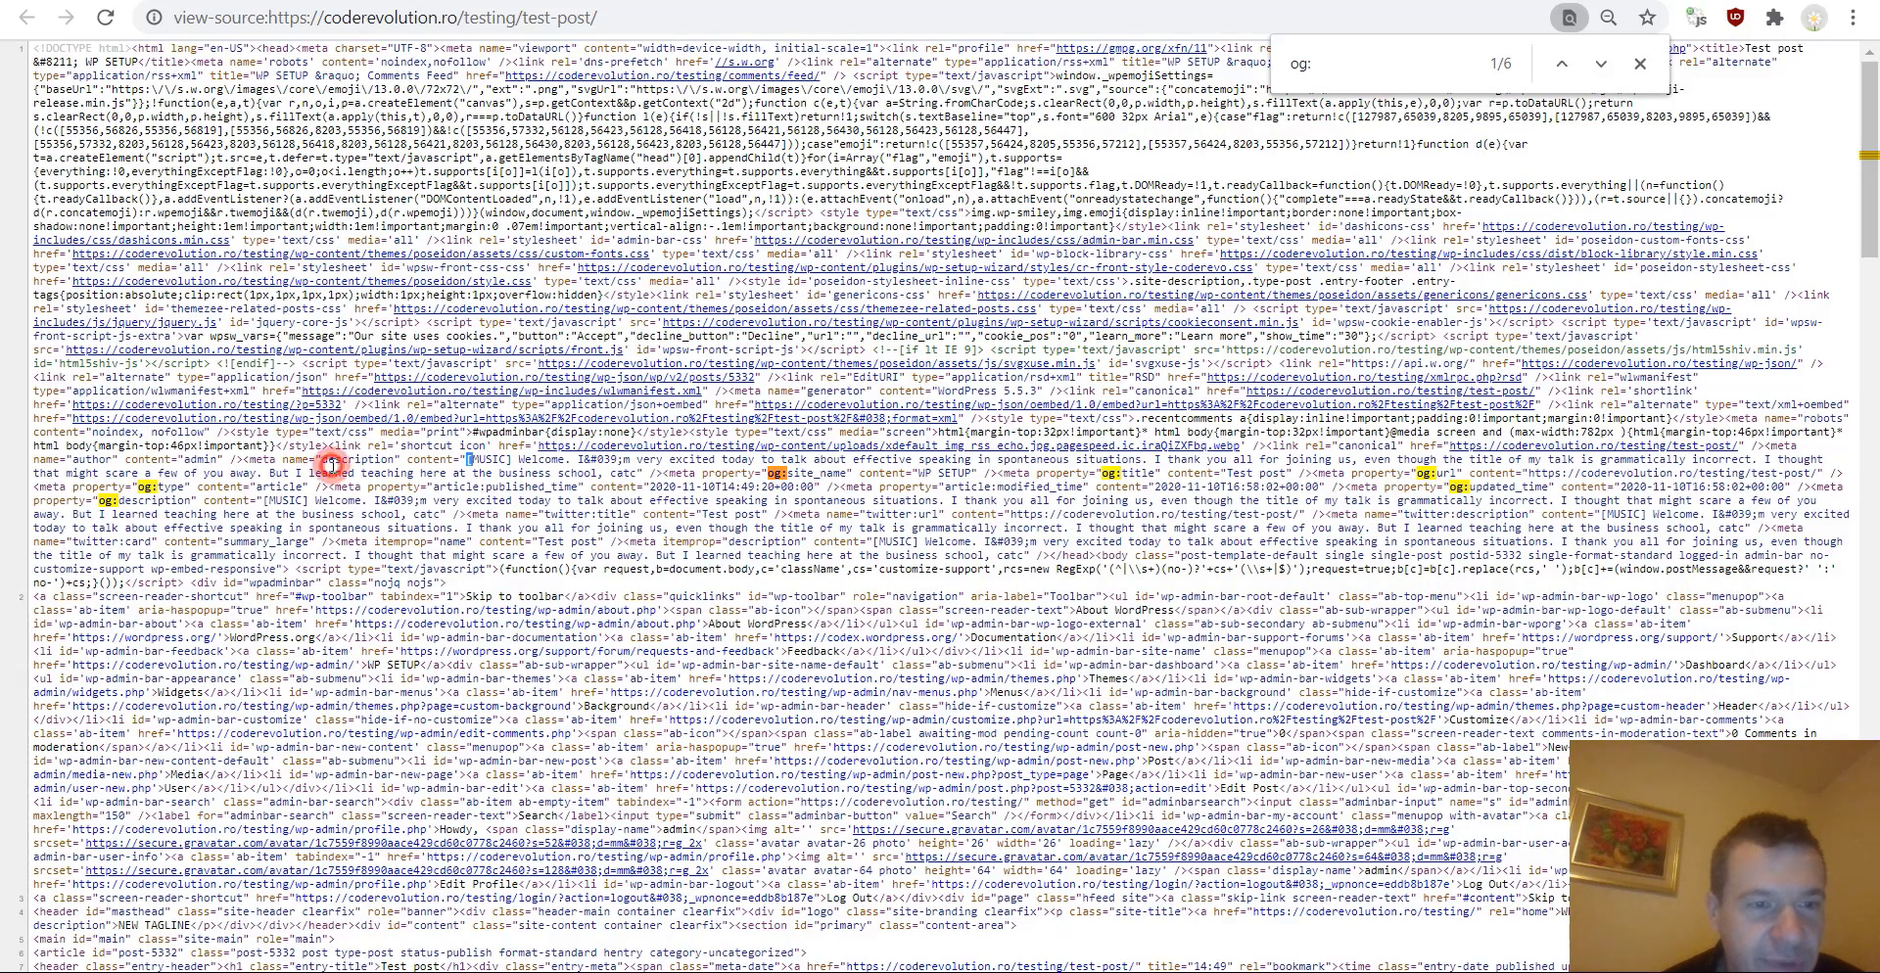
pyautogui.doubleClick(363, 460)
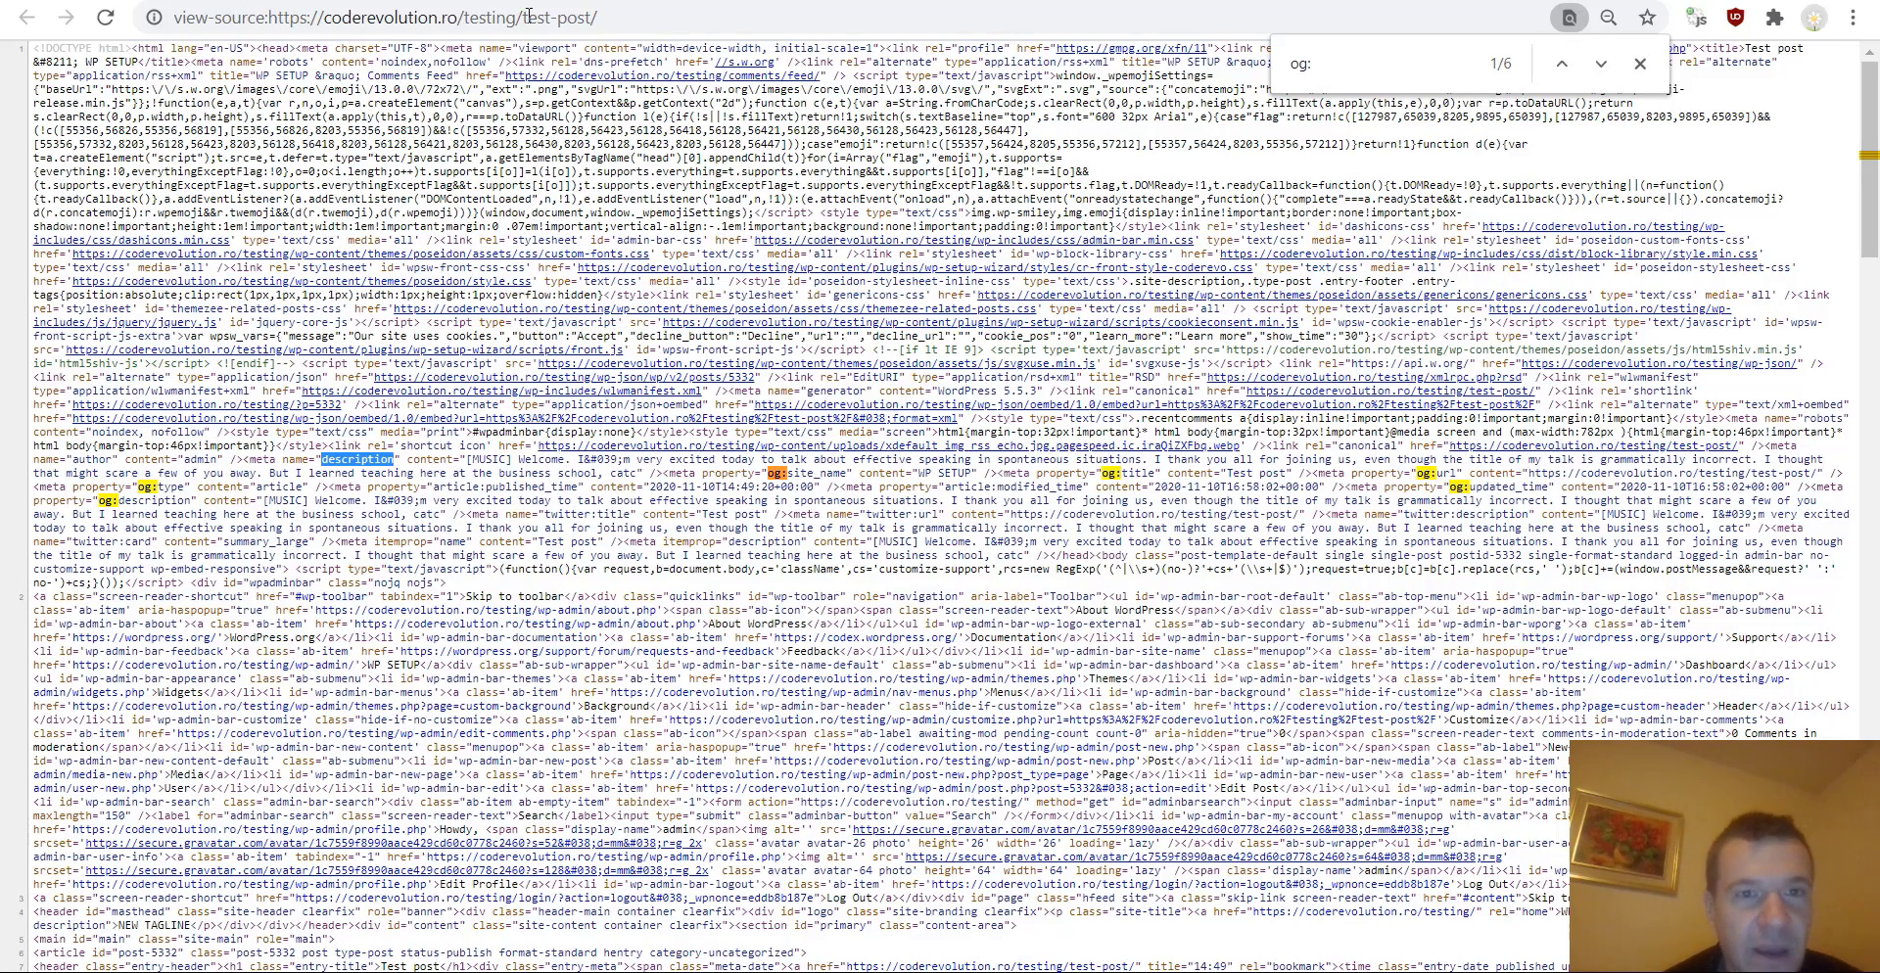
pyautogui.hotkey('ctrl', 'Tab')
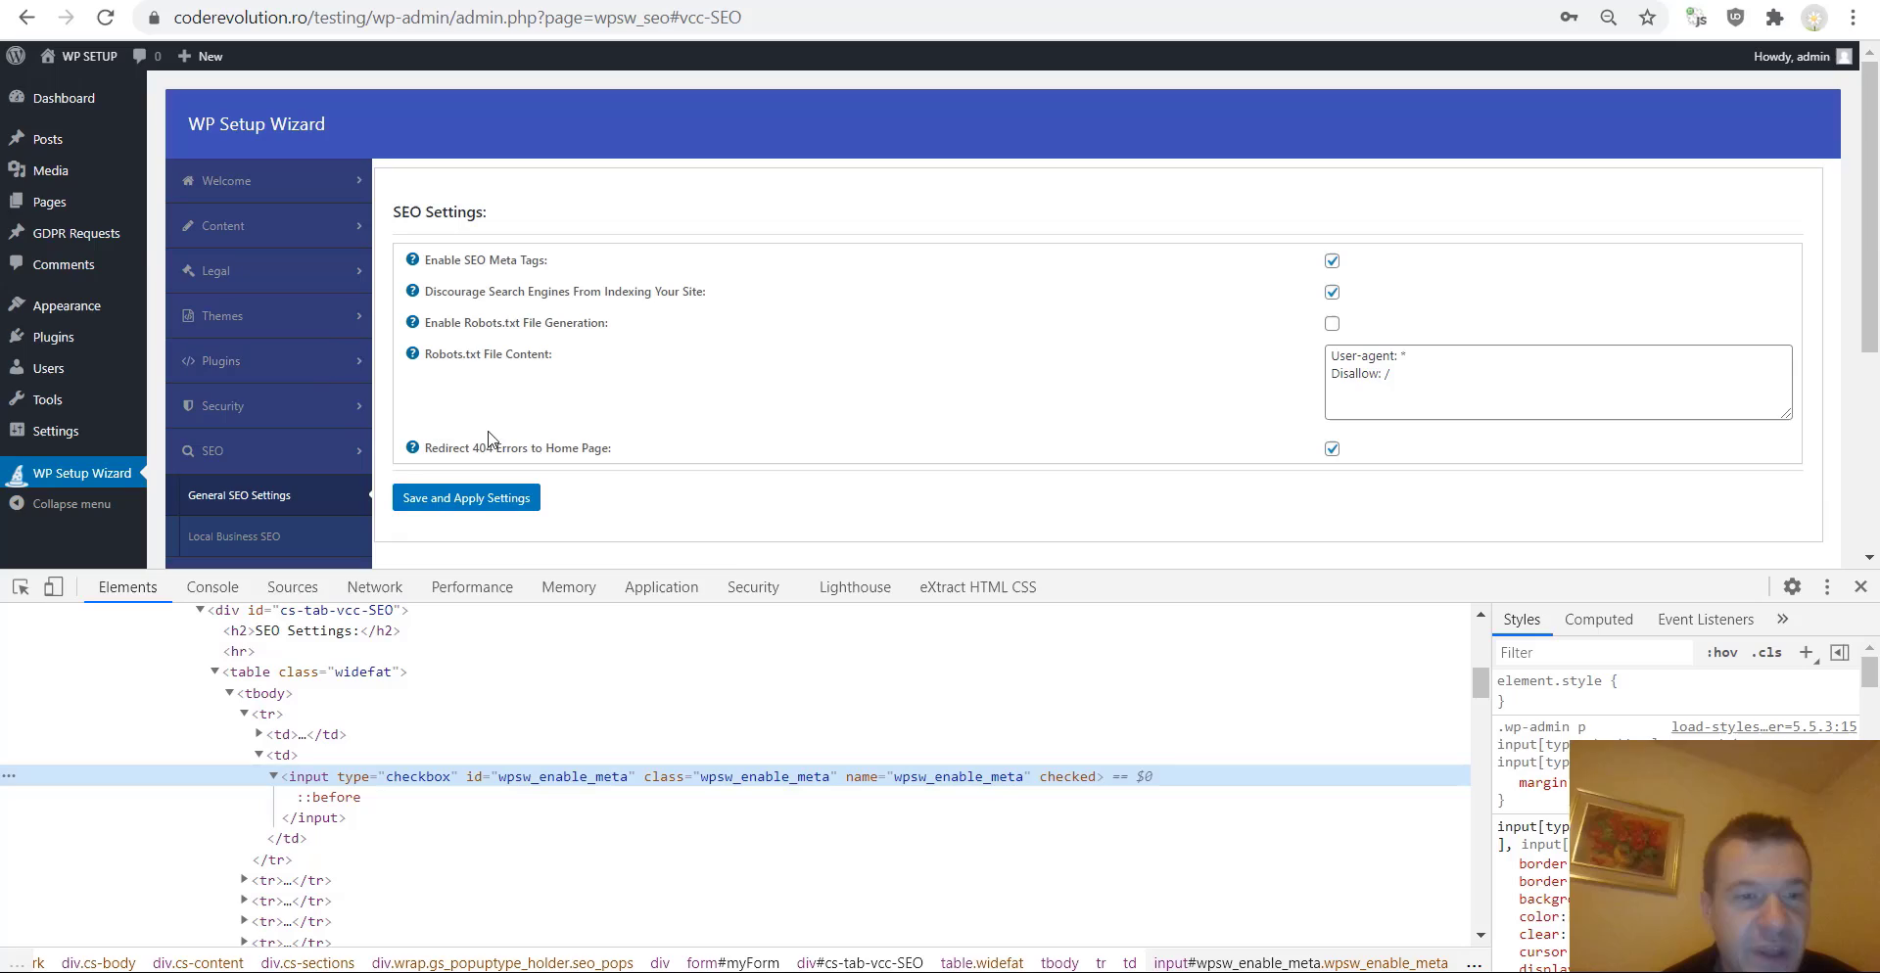
# Close the developer tools, return to the page source and search it for og: and twitter meta tags.
pyautogui.click(1861, 586)
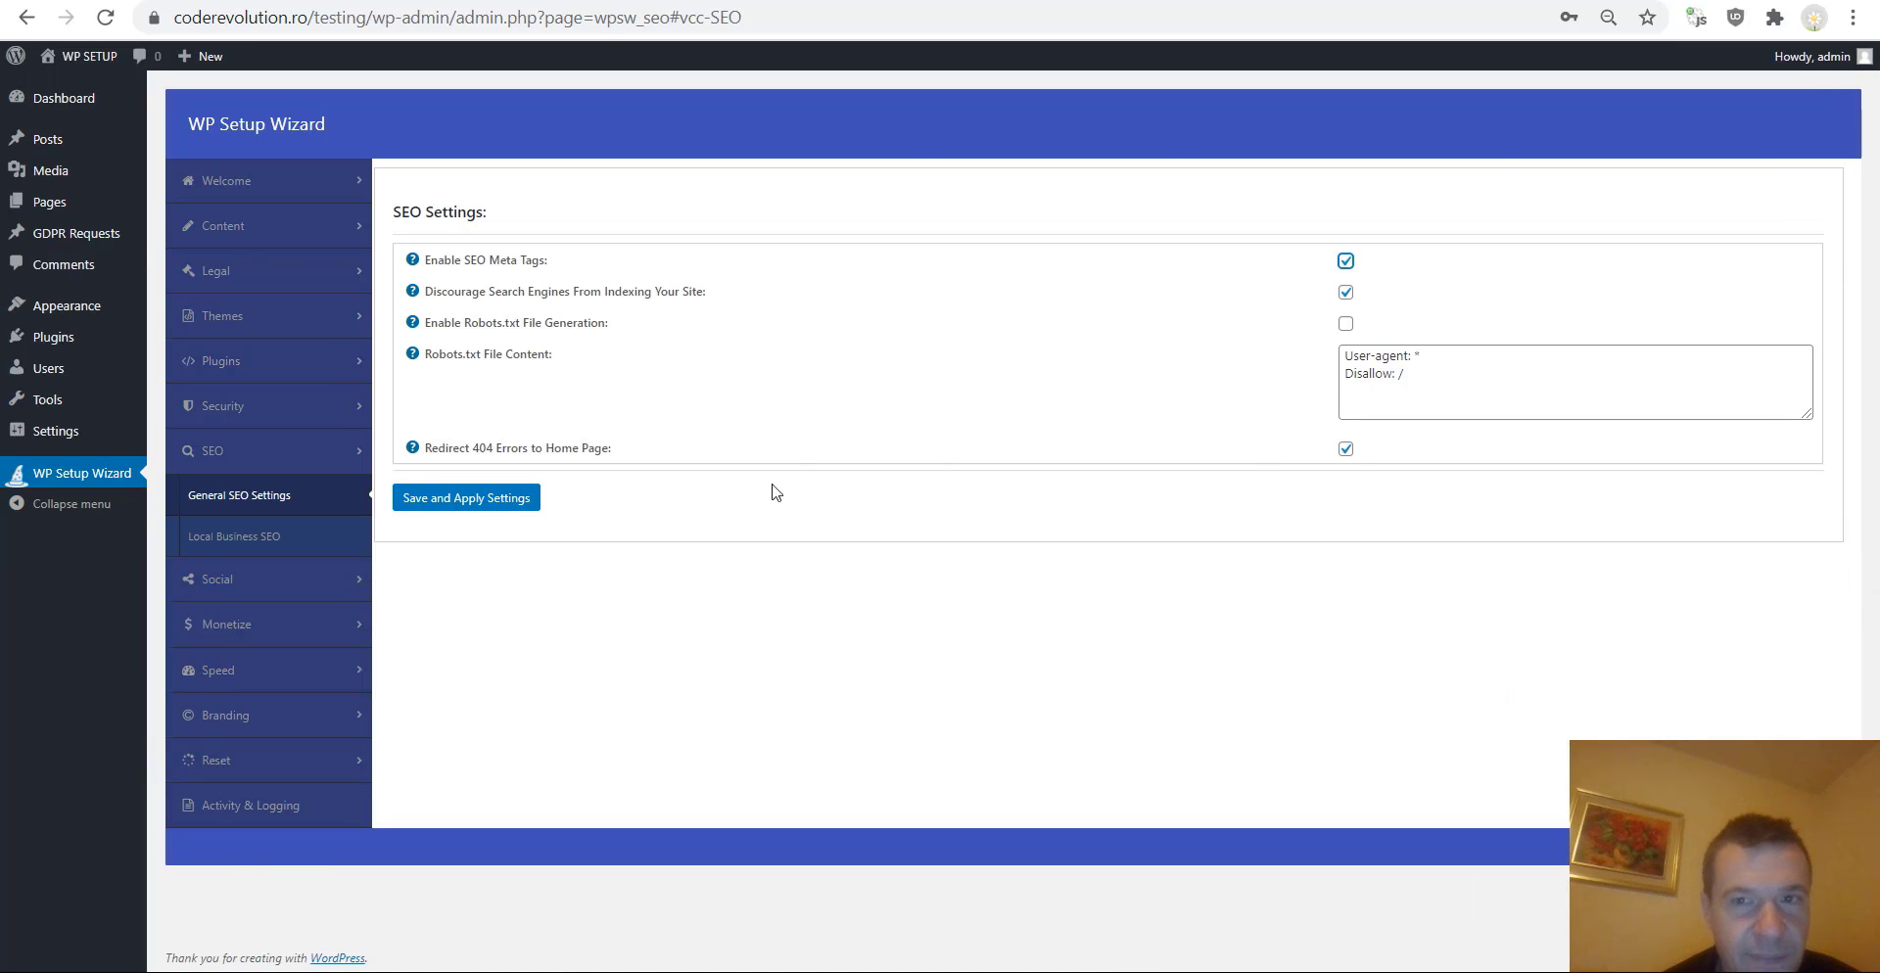
pyautogui.hotkey('ctrl', 'Tab')
pyautogui.hotkey('ctrl', 'Tab')
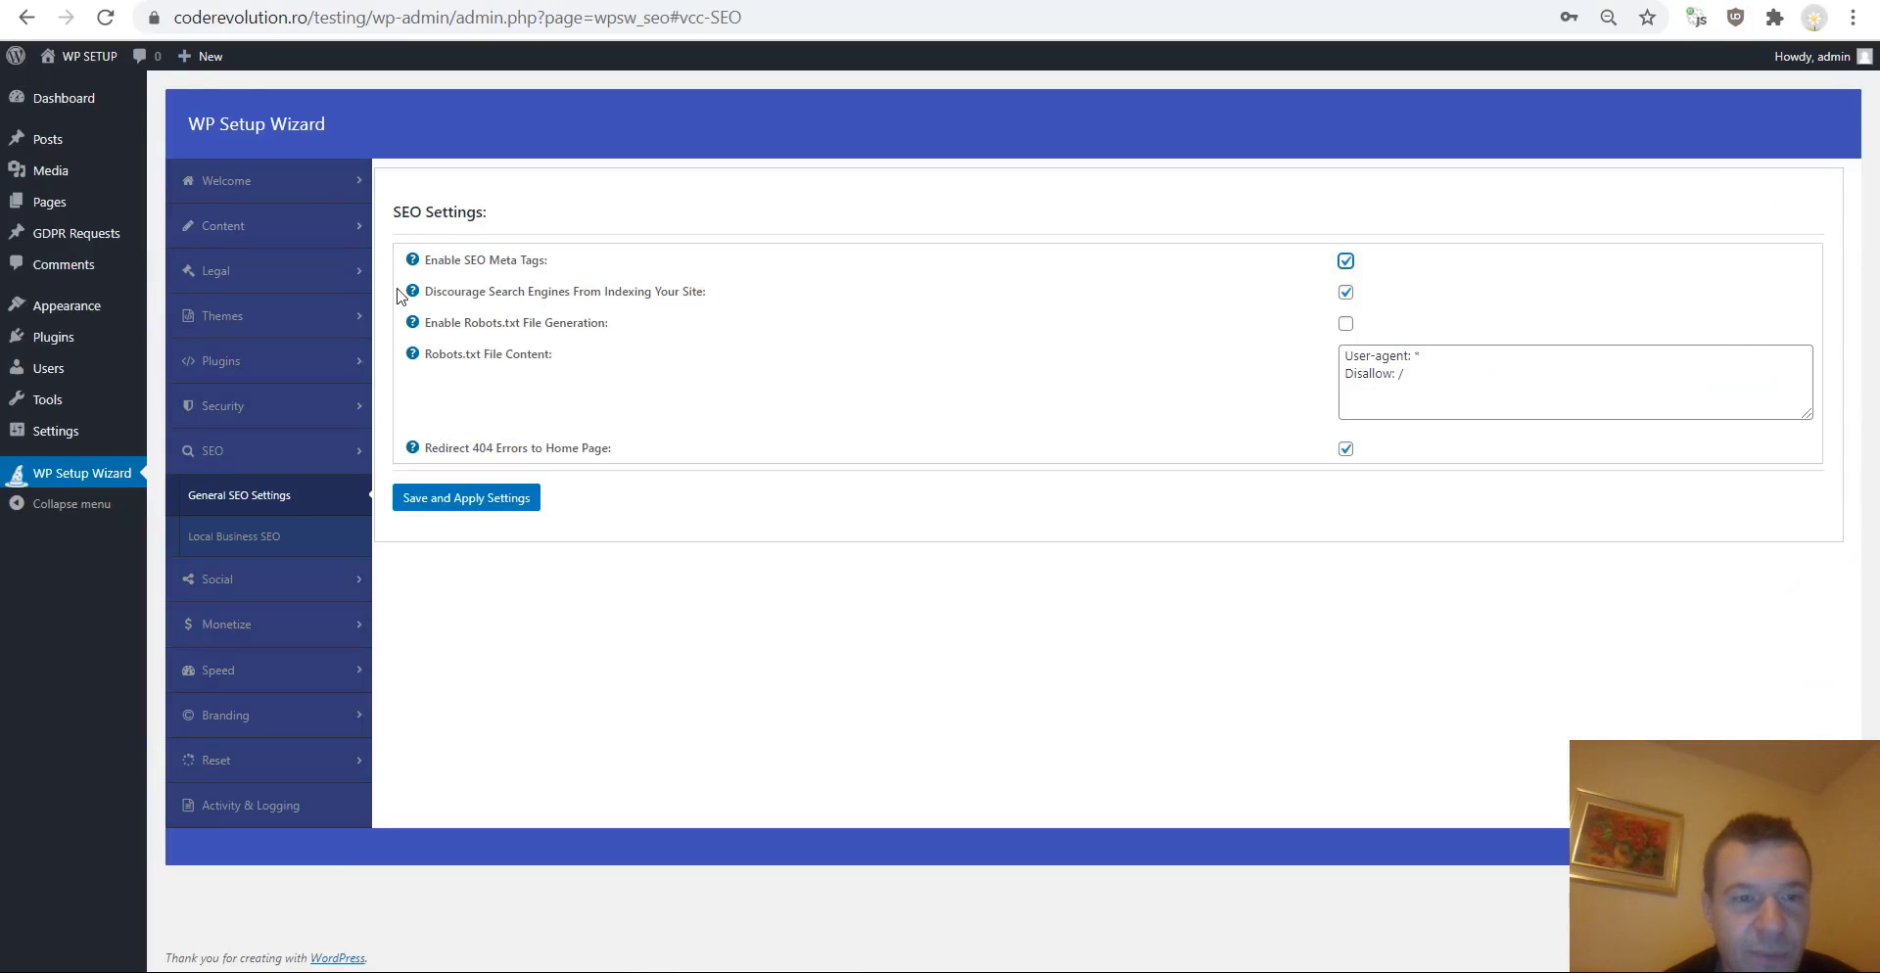
pyautogui.hotkey('ctrl', 'Tab')
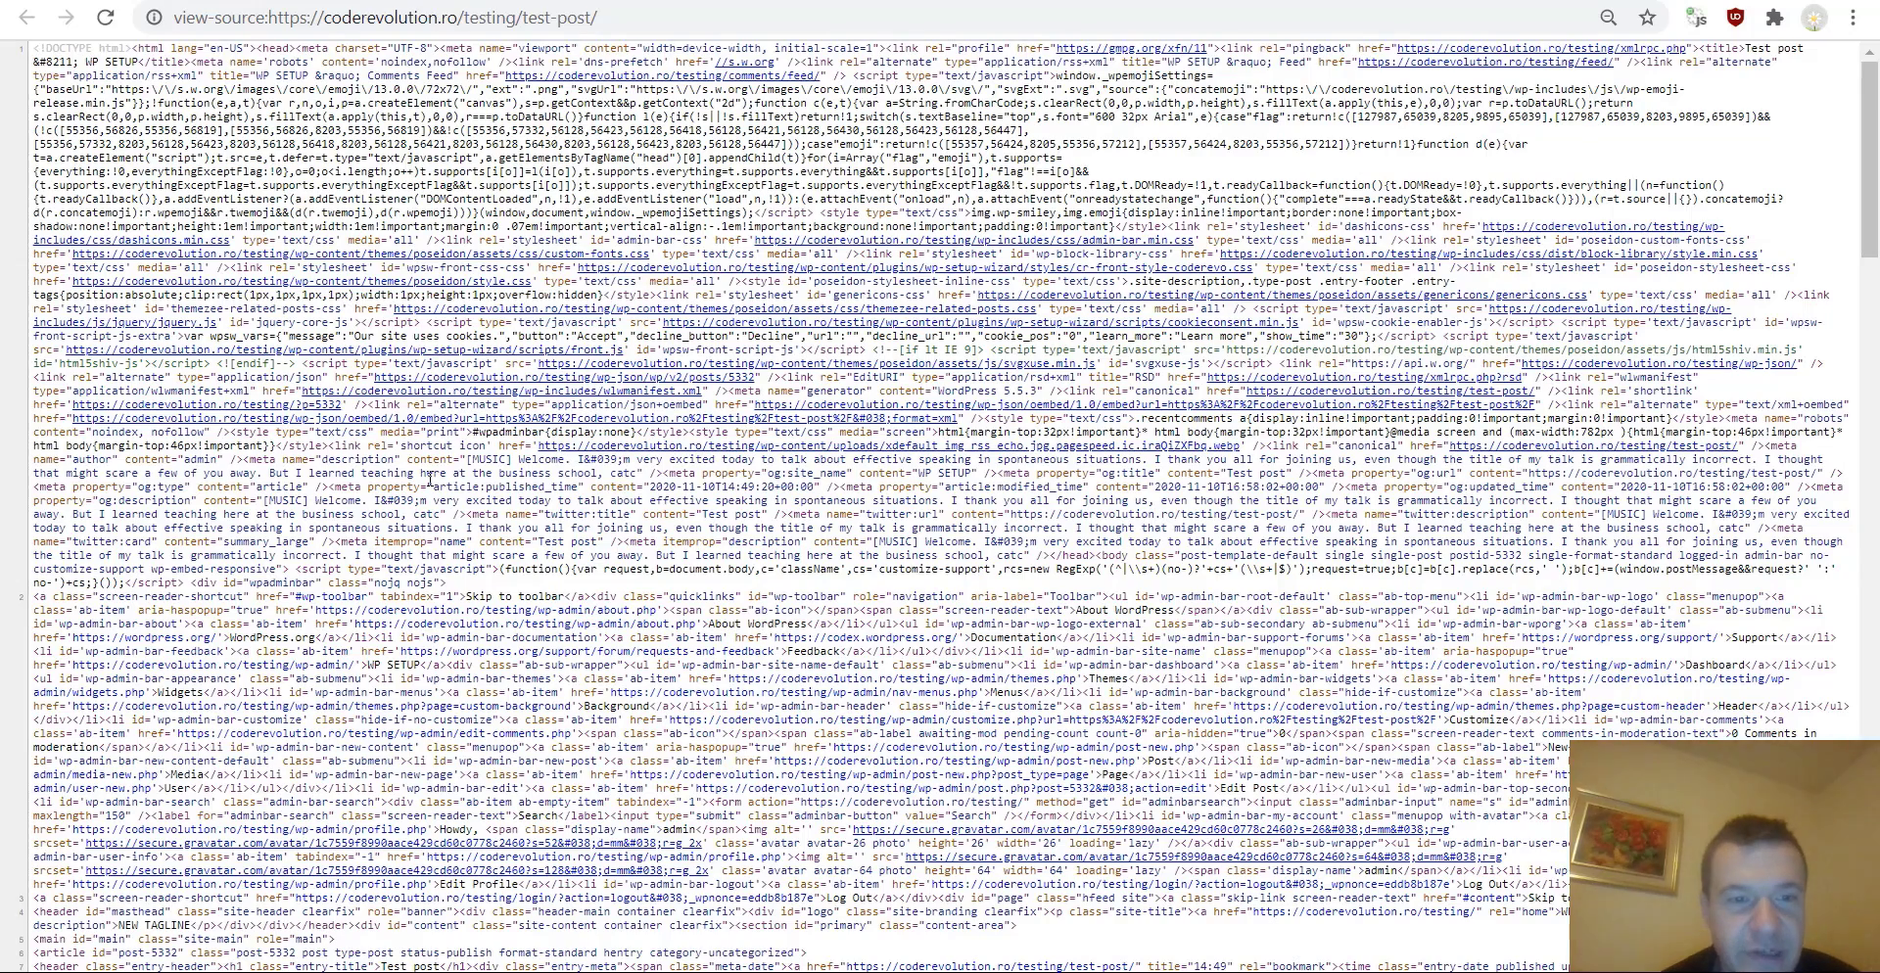
pyautogui.hotkey('ctrl', 'f')
pyautogui.write('og:')
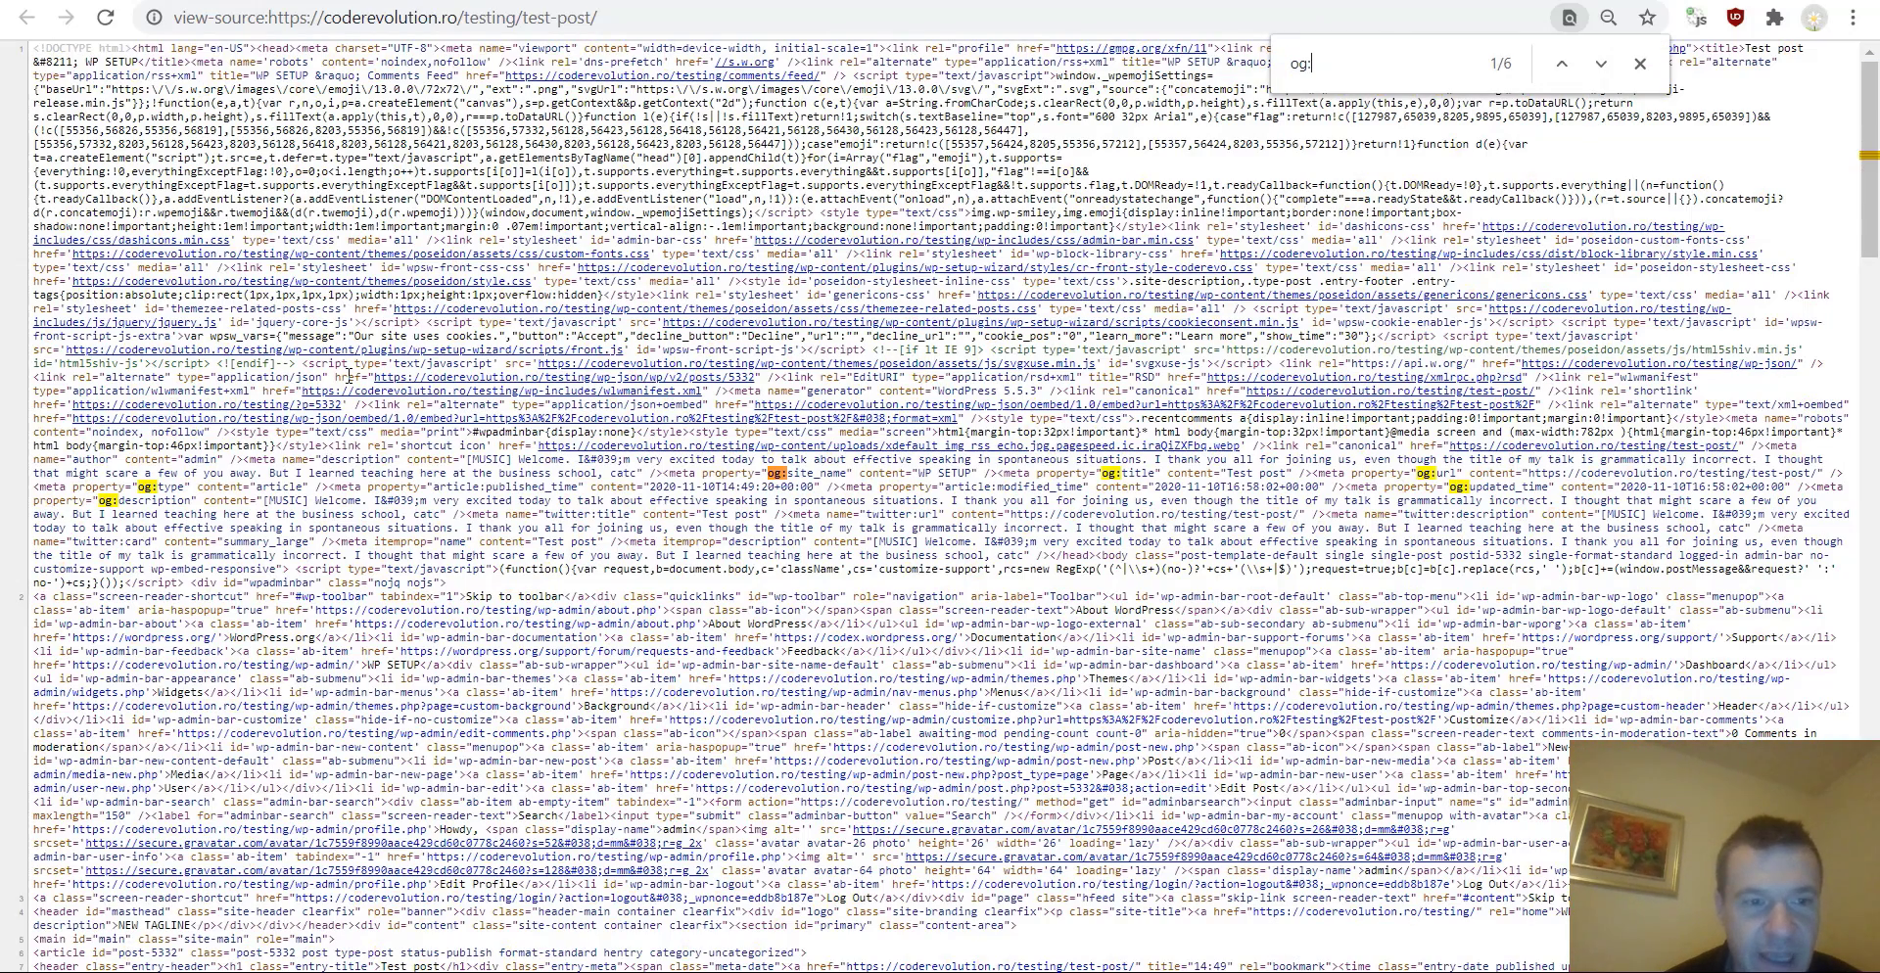
pyautogui.hotkey('ctrl', 'f')
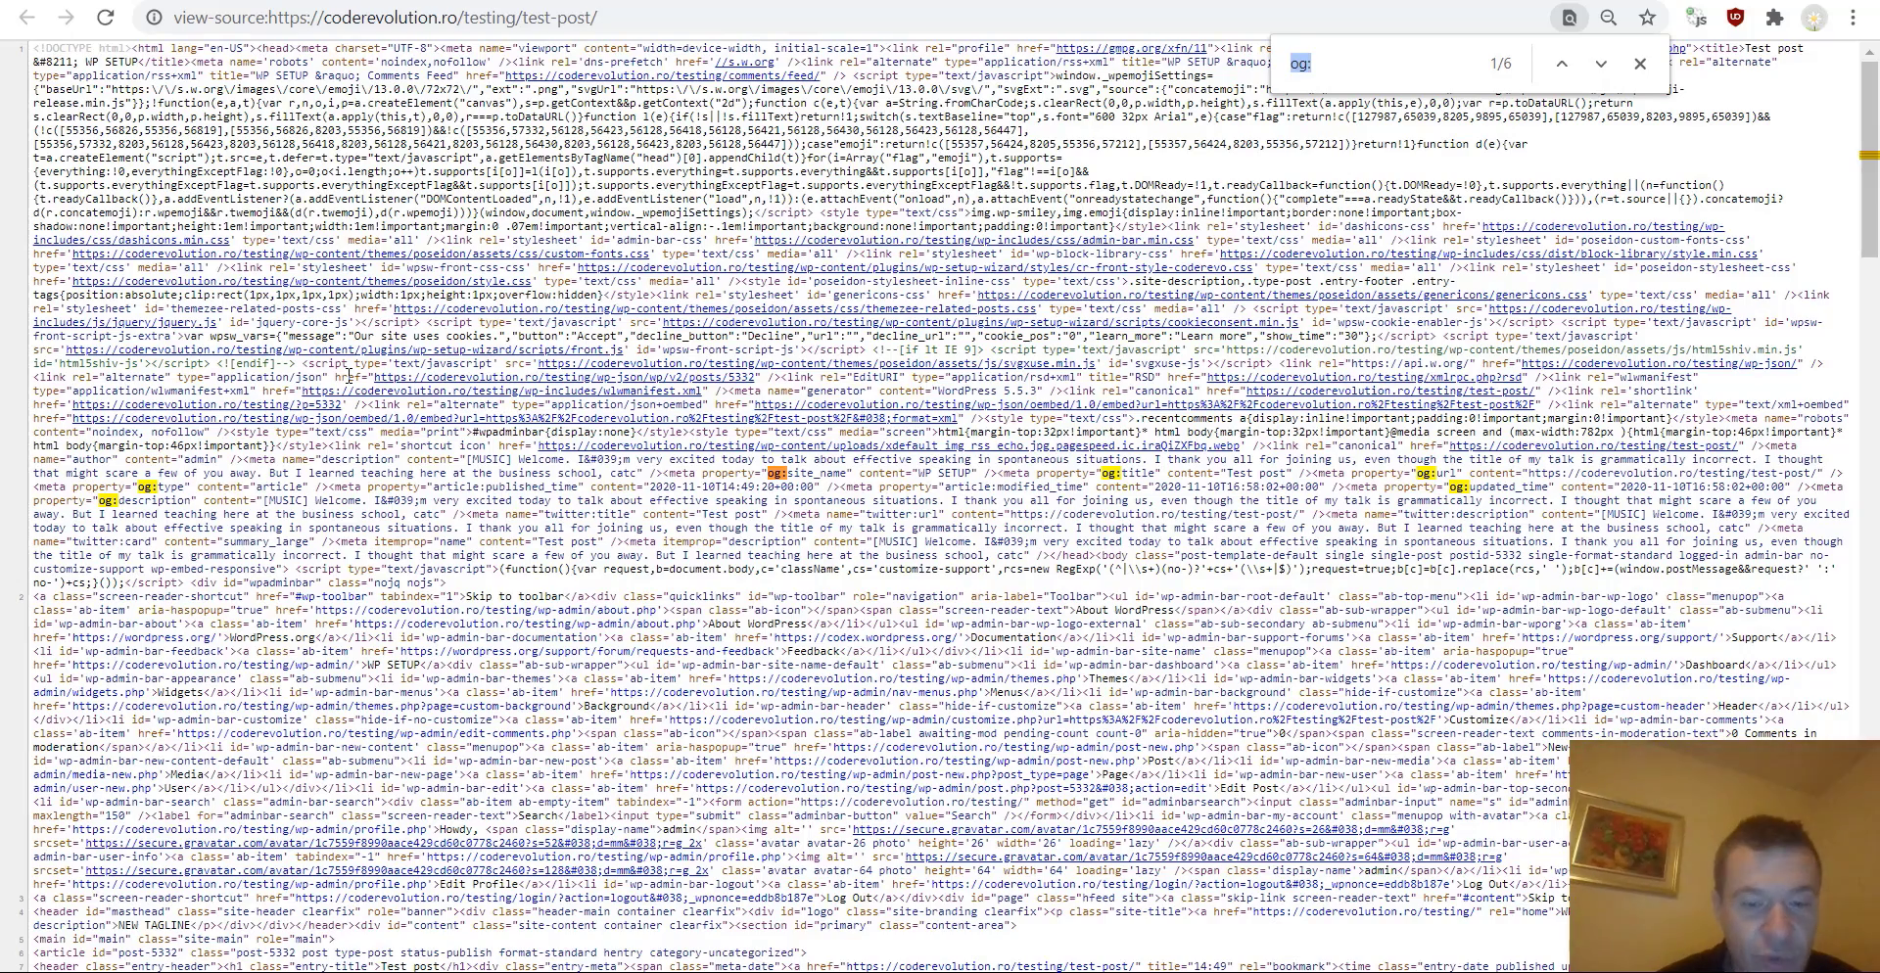
pyautogui.write('twitter')
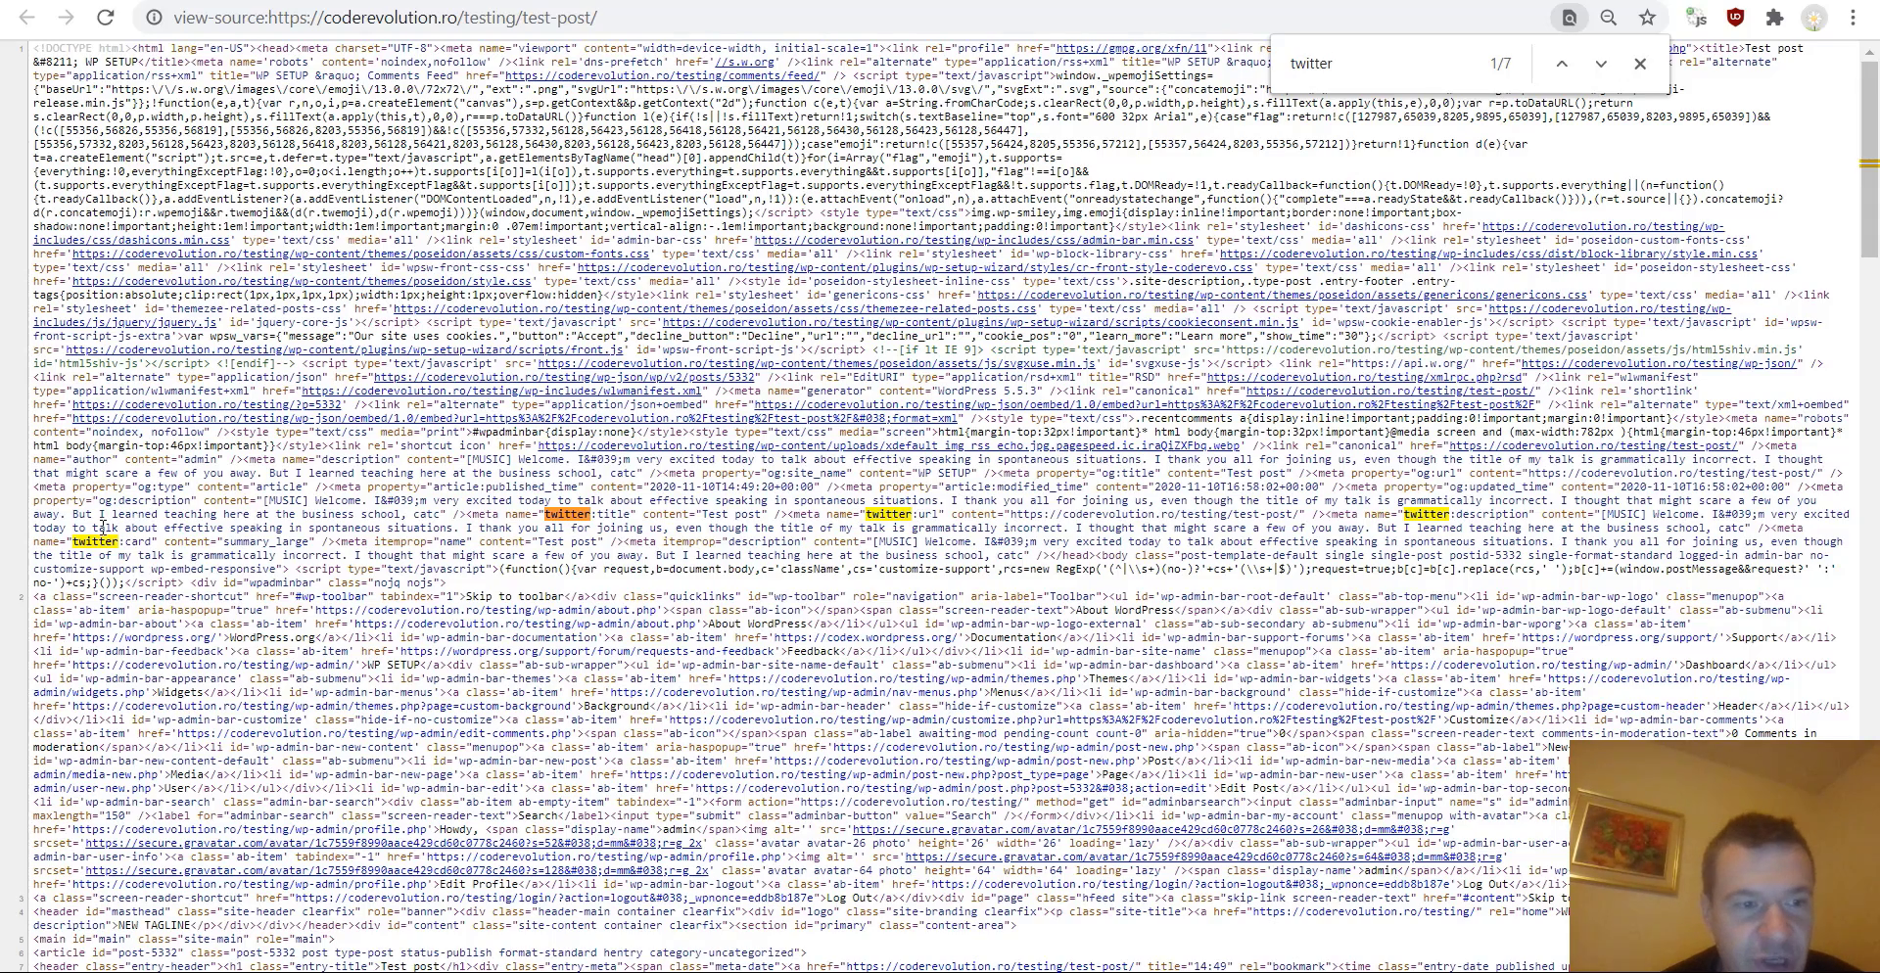
# Return to the WP Setup Wizard settings and browse the Social, Monetize and SEO menu sections.
pyautogui.hotkey('ctrl', 'Tab')
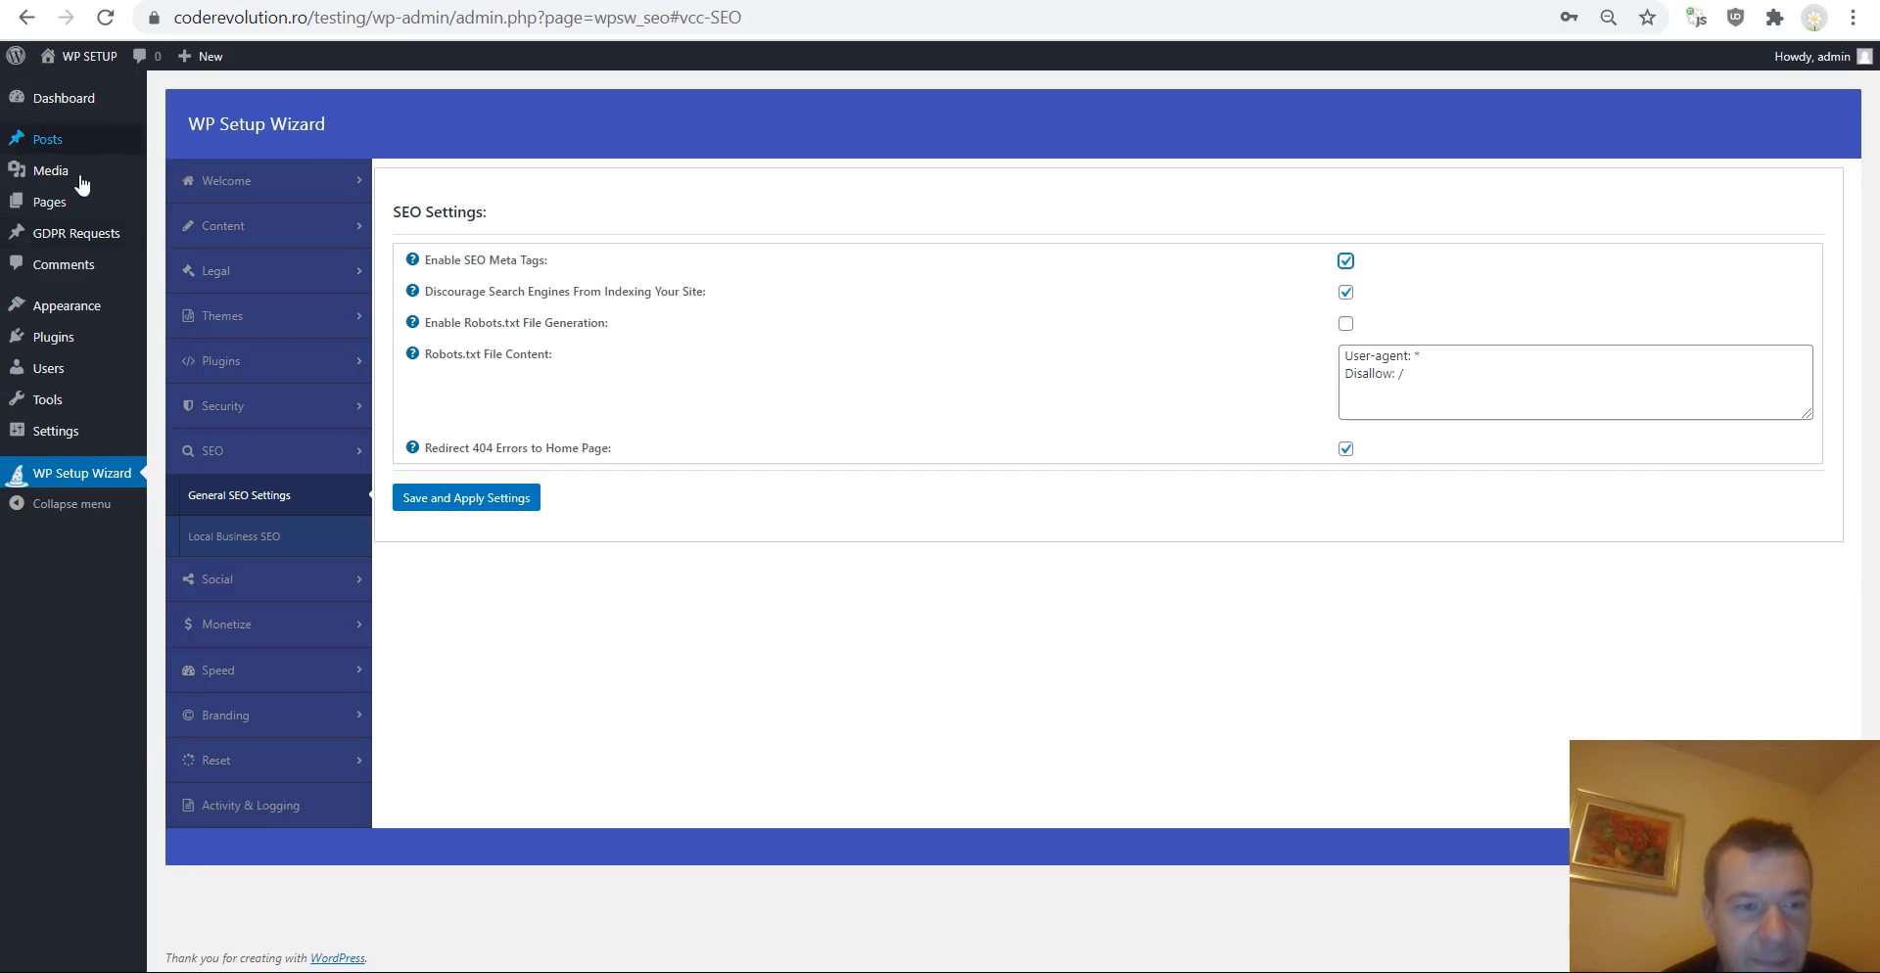
pyautogui.click(230, 588)
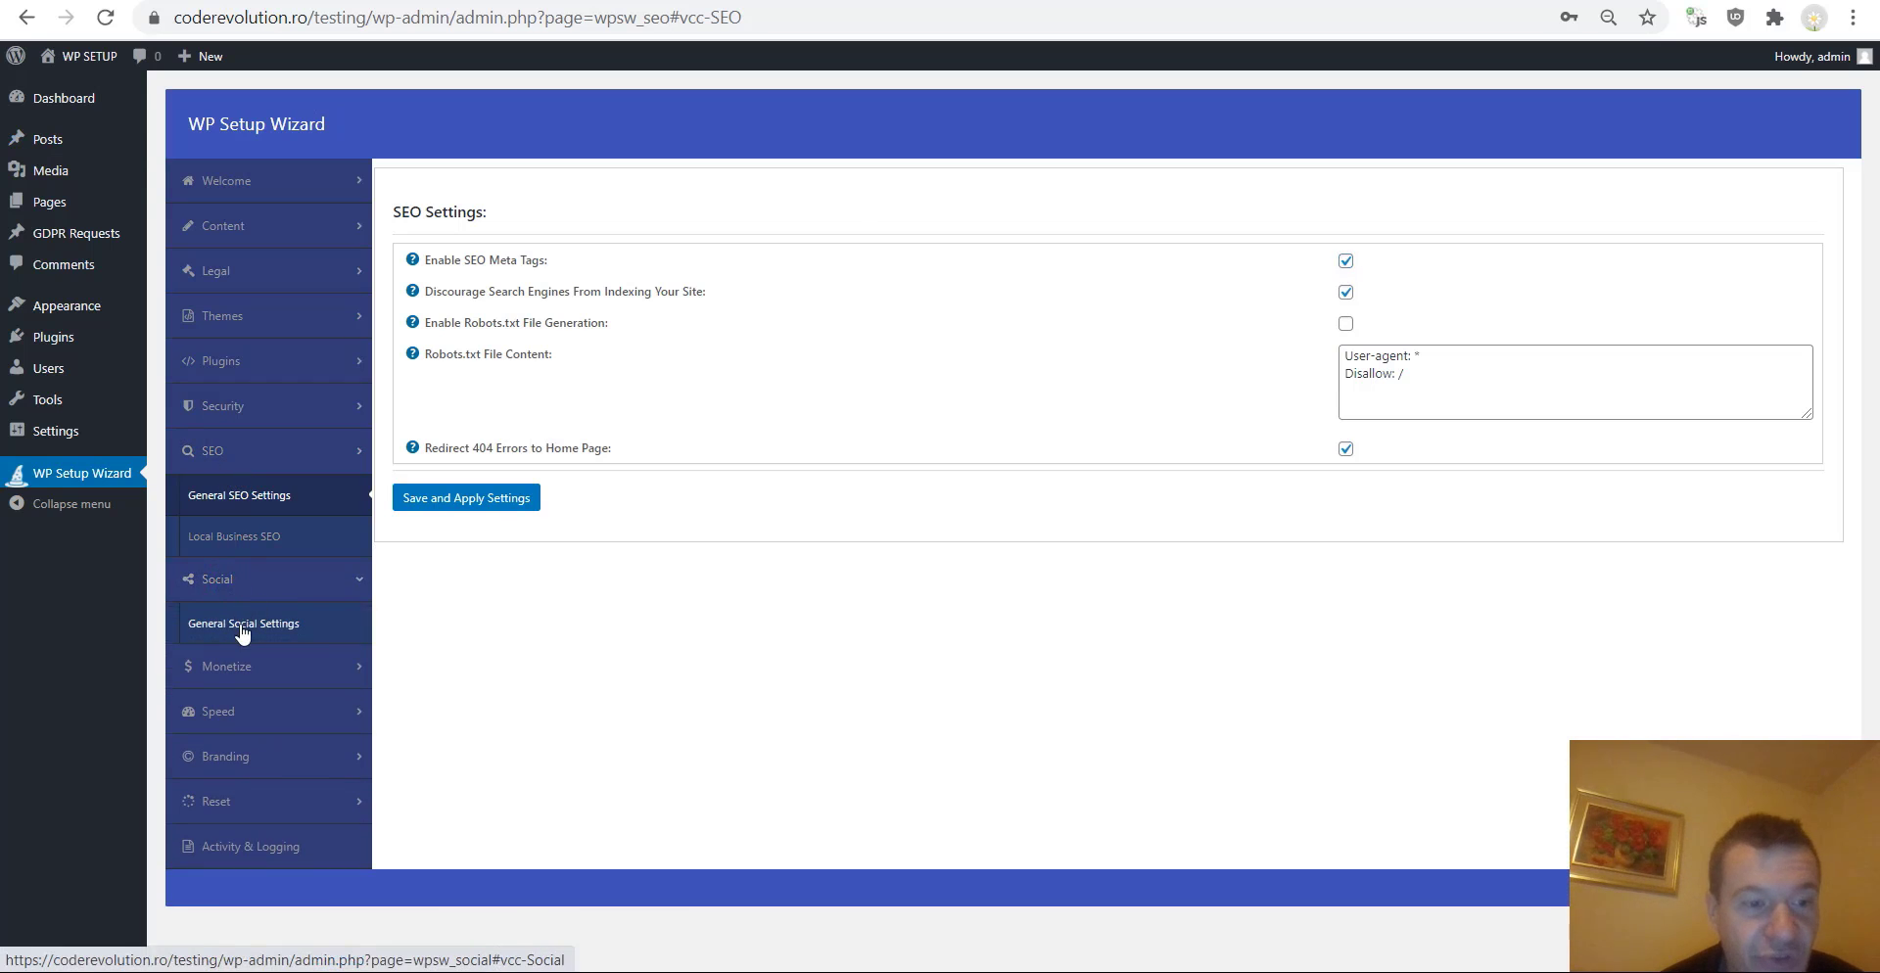
pyautogui.click(240, 674)
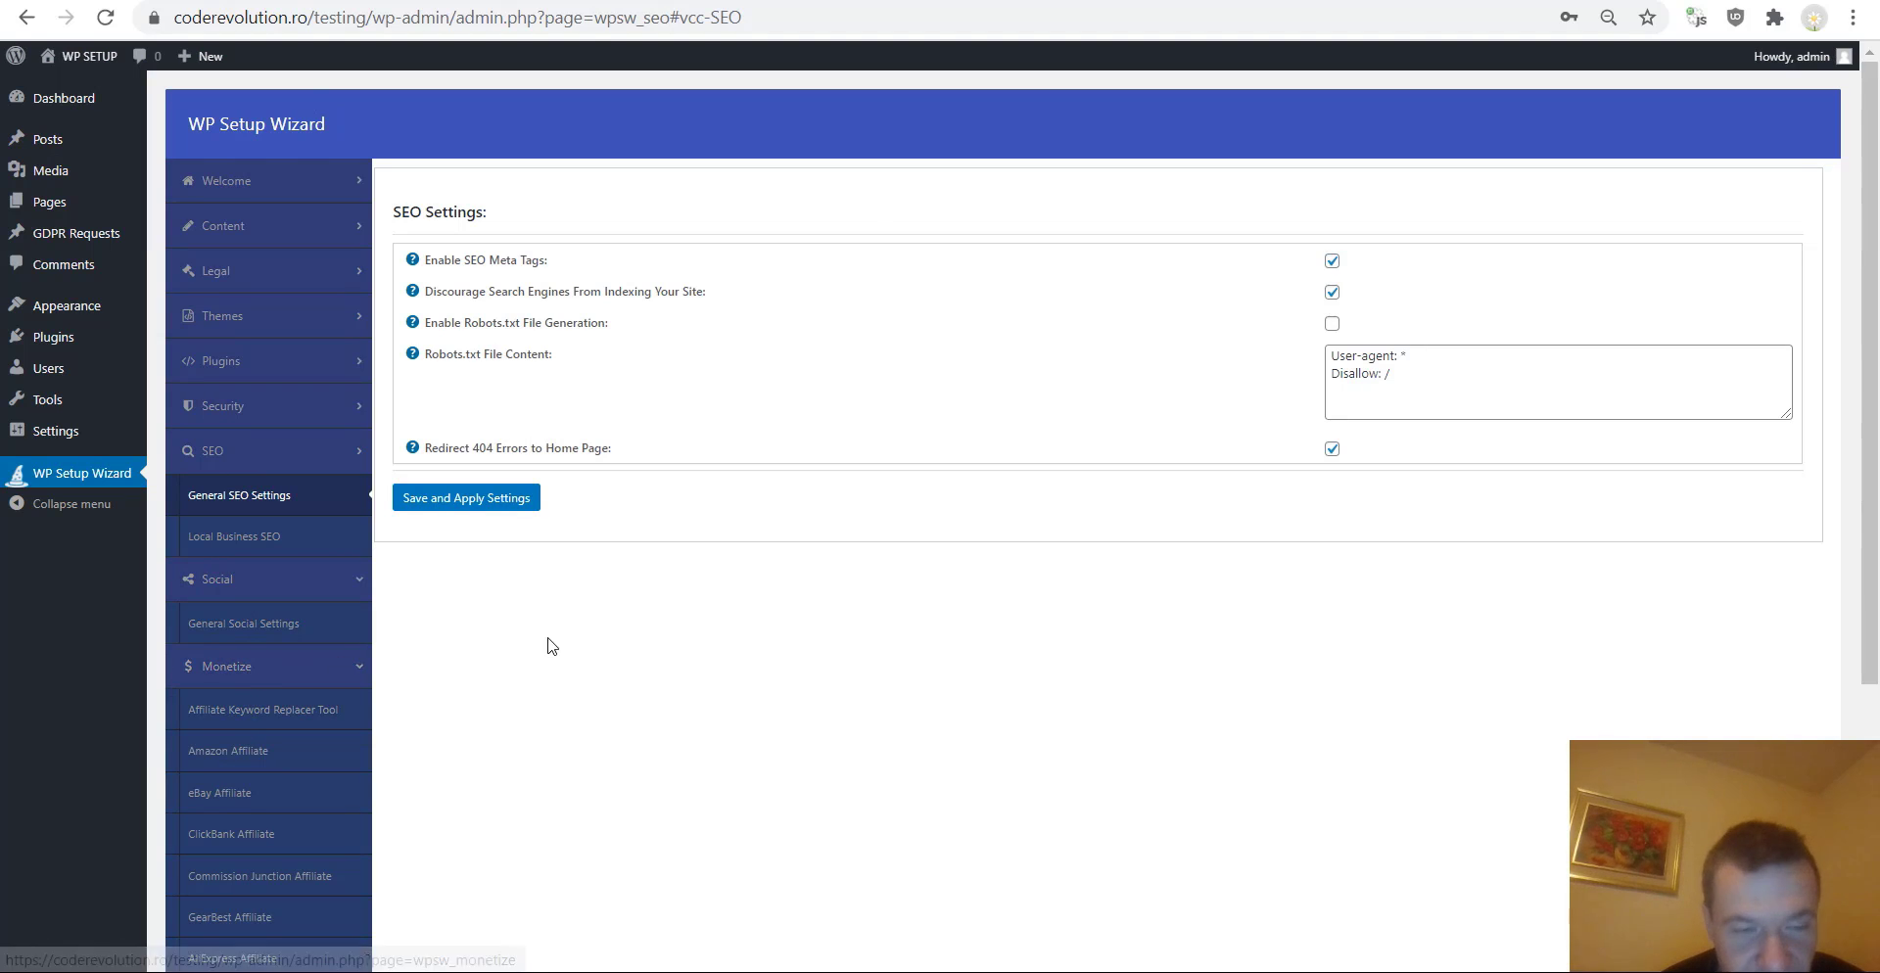
pyautogui.click(216, 451)
pyautogui.click(220, 495)
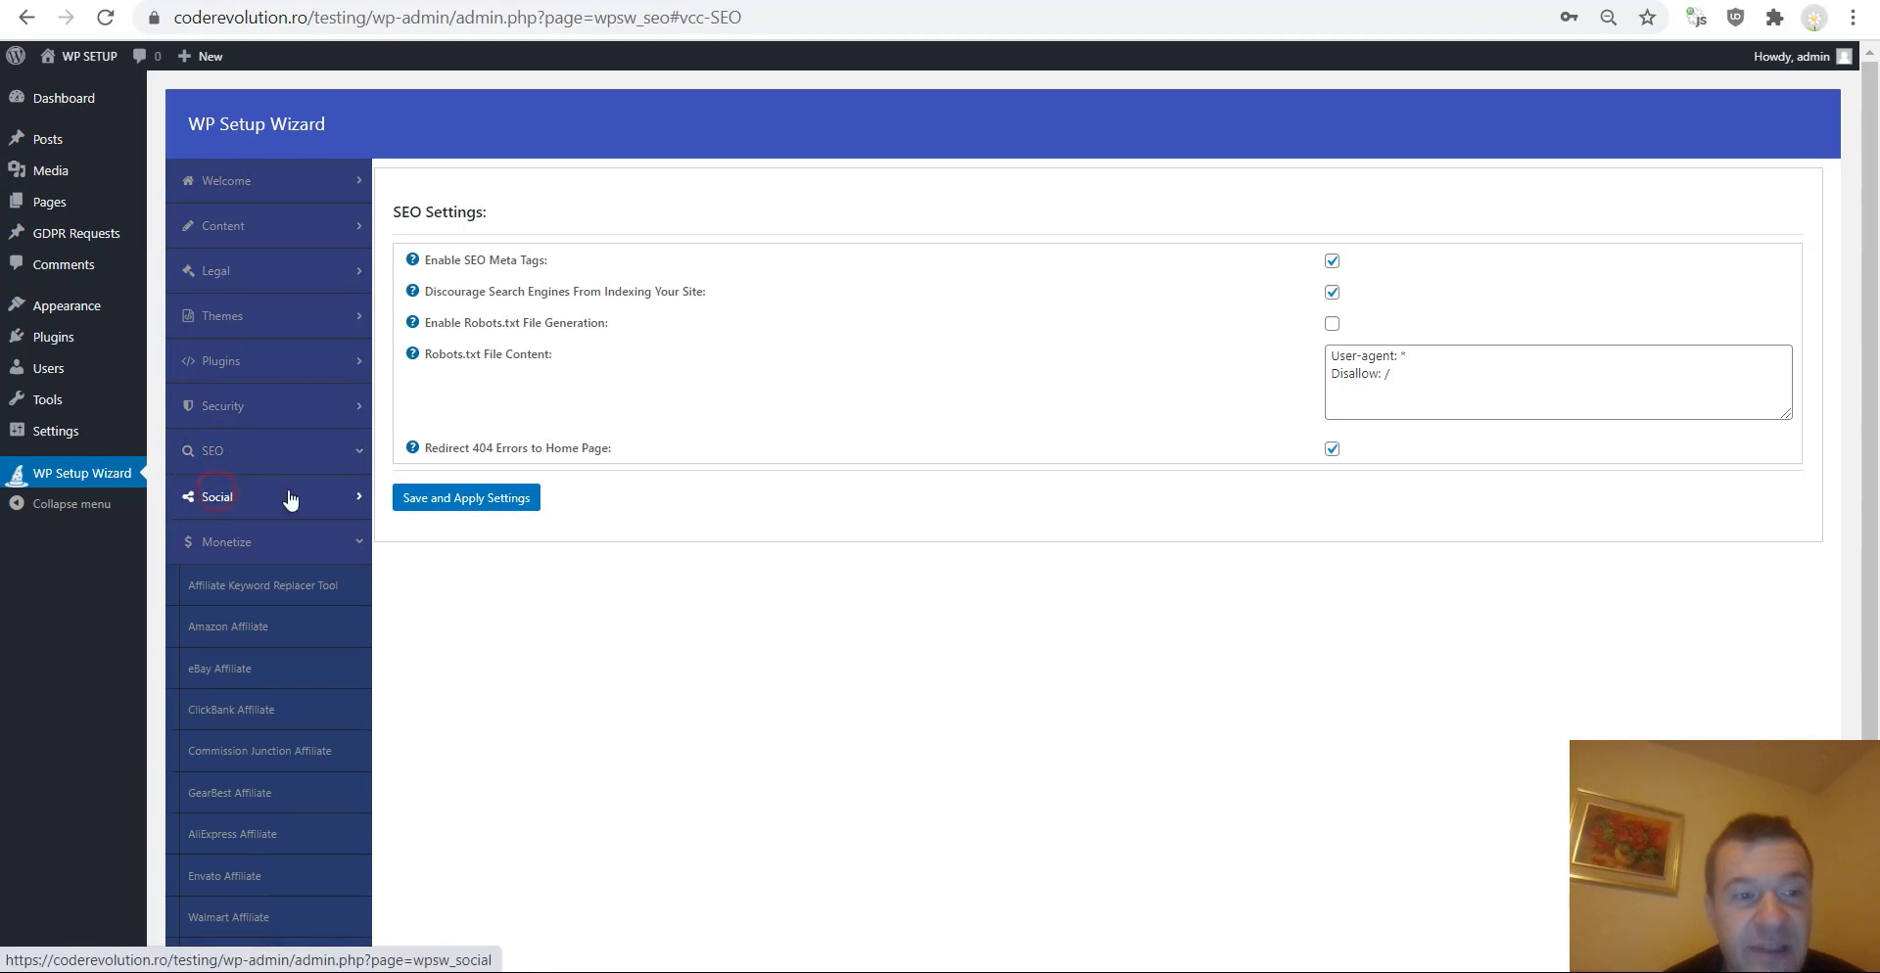